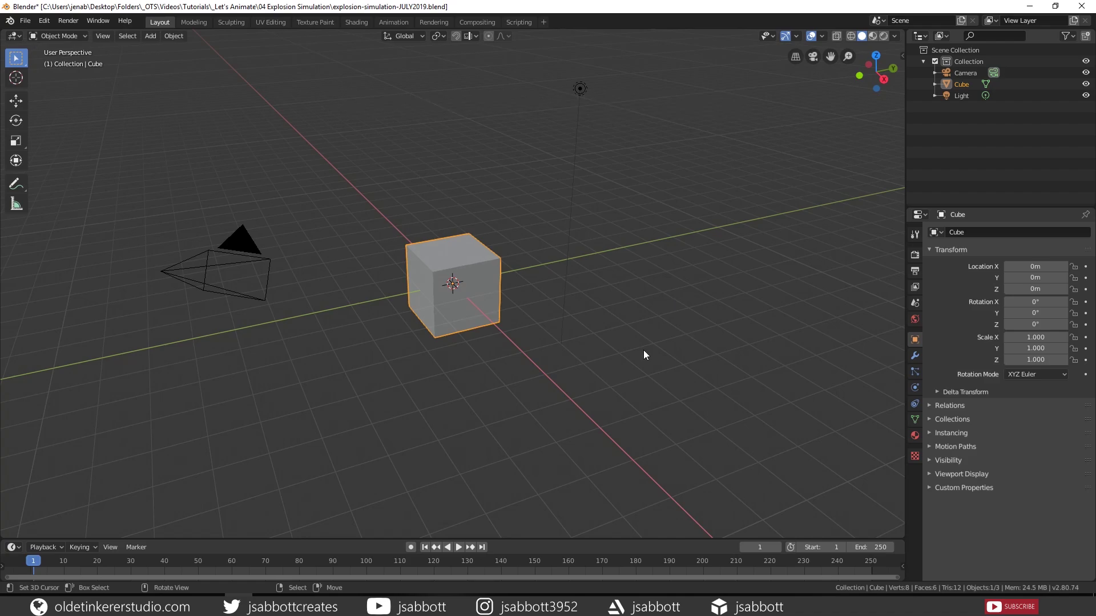
- Set the animation's End frame to 75 in Output Properties
click(915, 272)
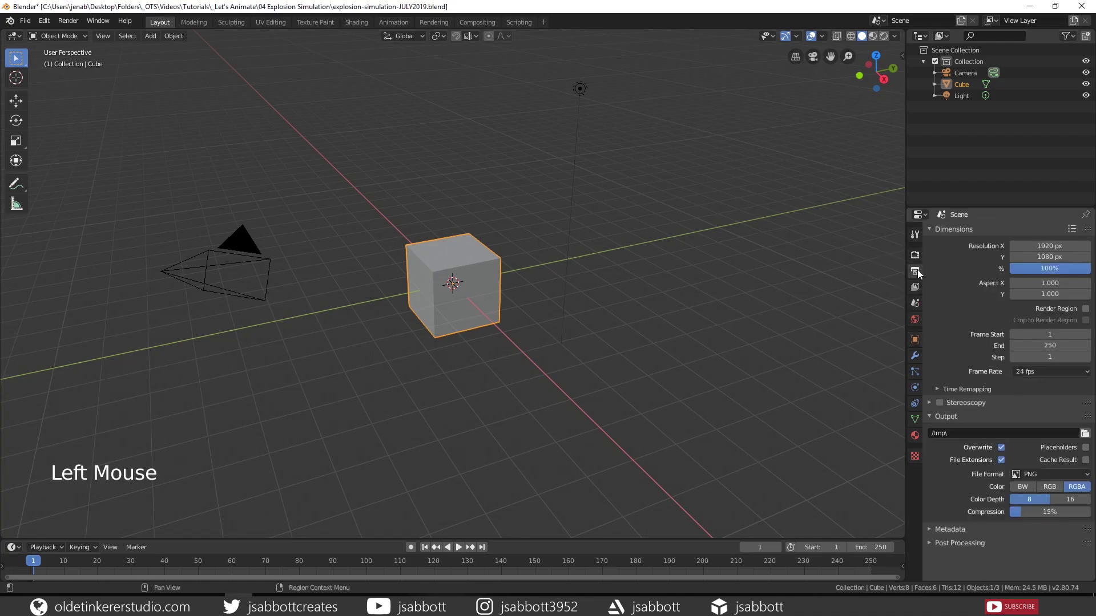
click(1041, 342)
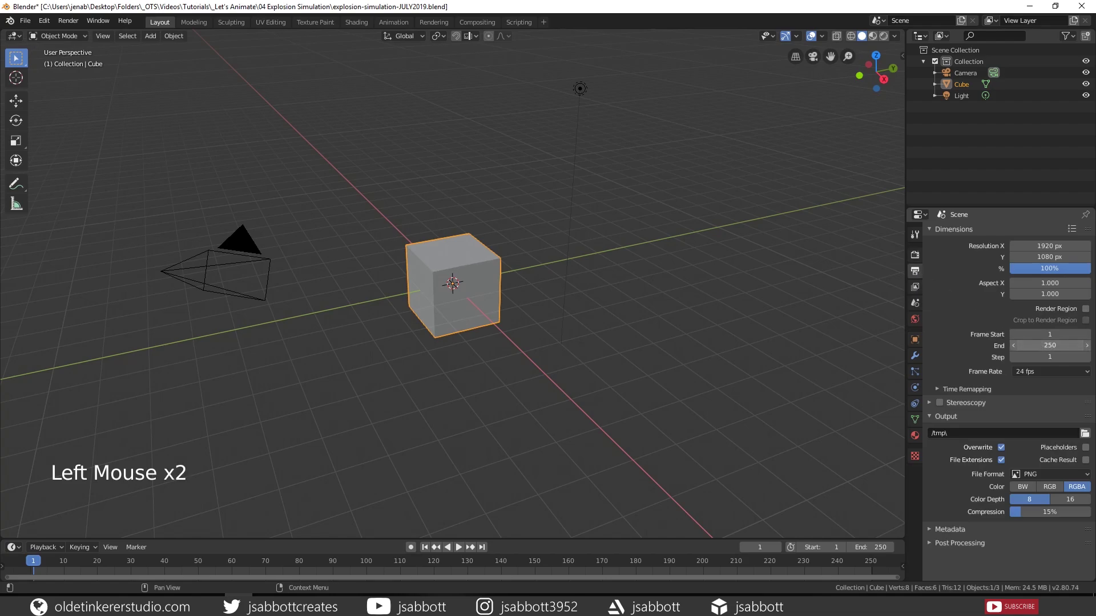
text(75)
key(Return)
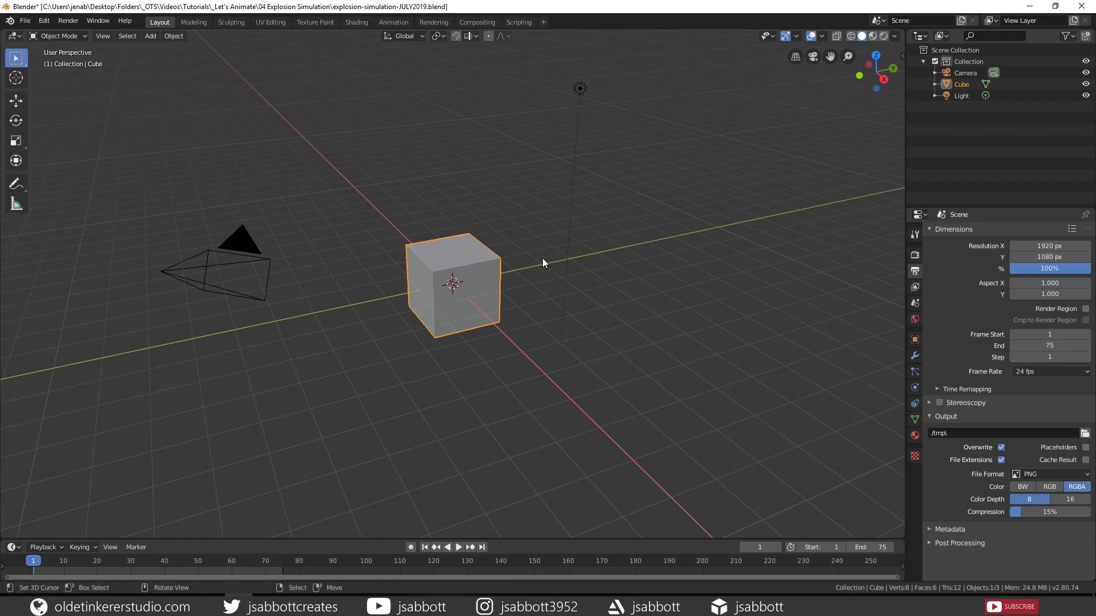
- Delete the default cube and add a UV sphere at the origin
key(x)
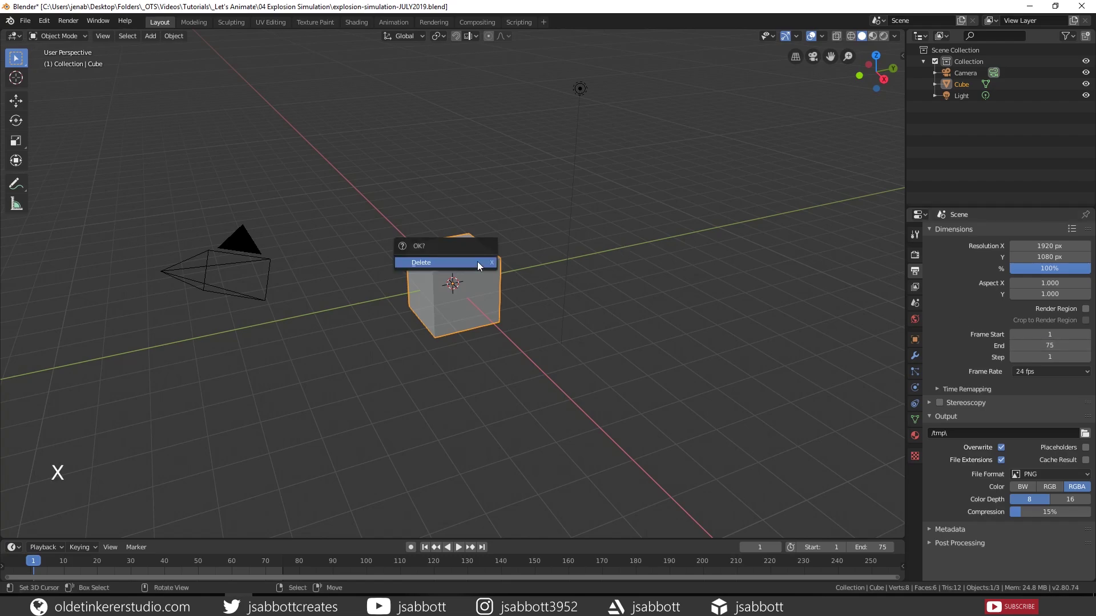
click(477, 262)
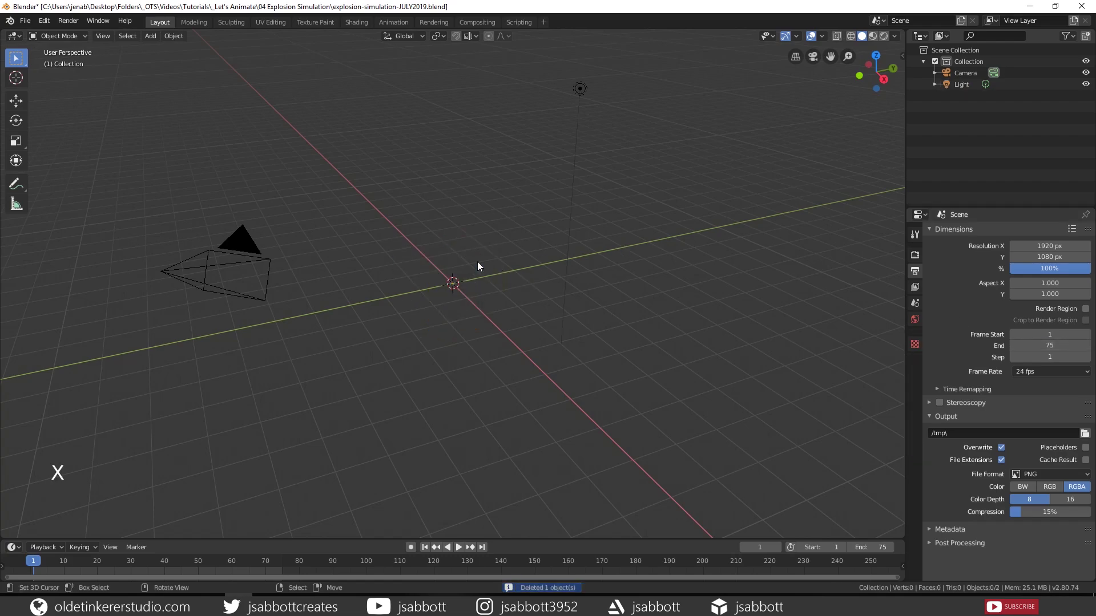
key(shift+a)
mouse_move(477, 261)
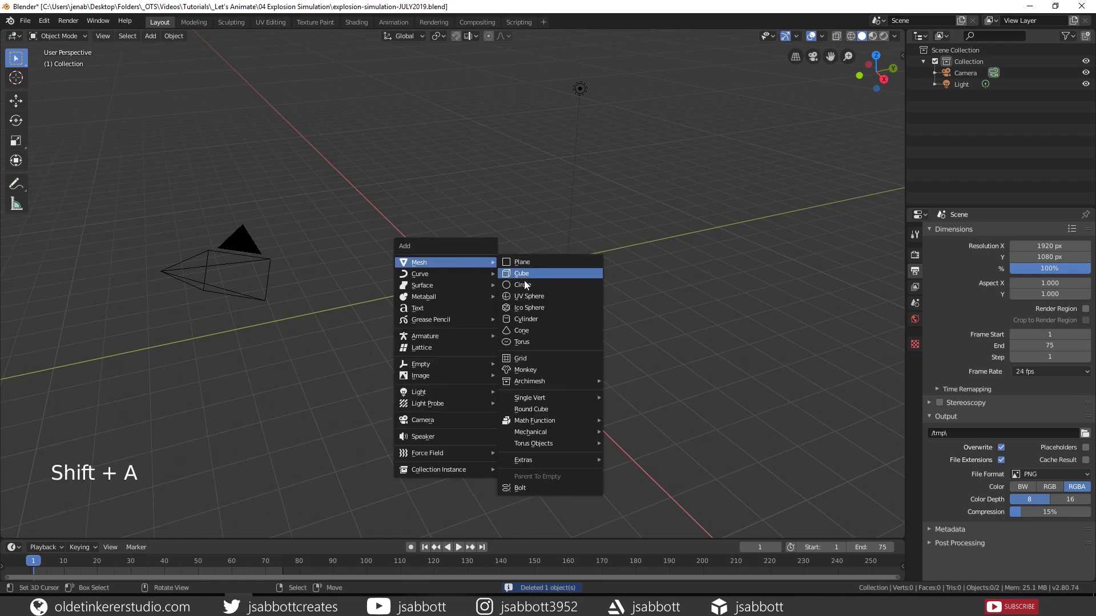
click(528, 297)
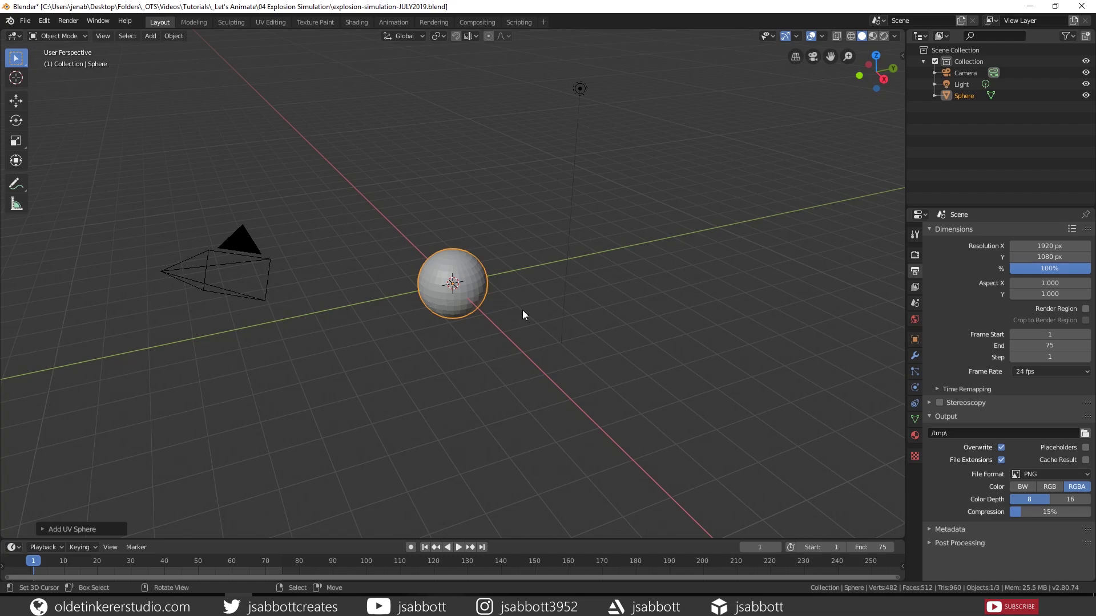
- In Edit Mode, view the sphere front-orthographic in wireframe with everything deselected
key(Tab)
key(KP_5)
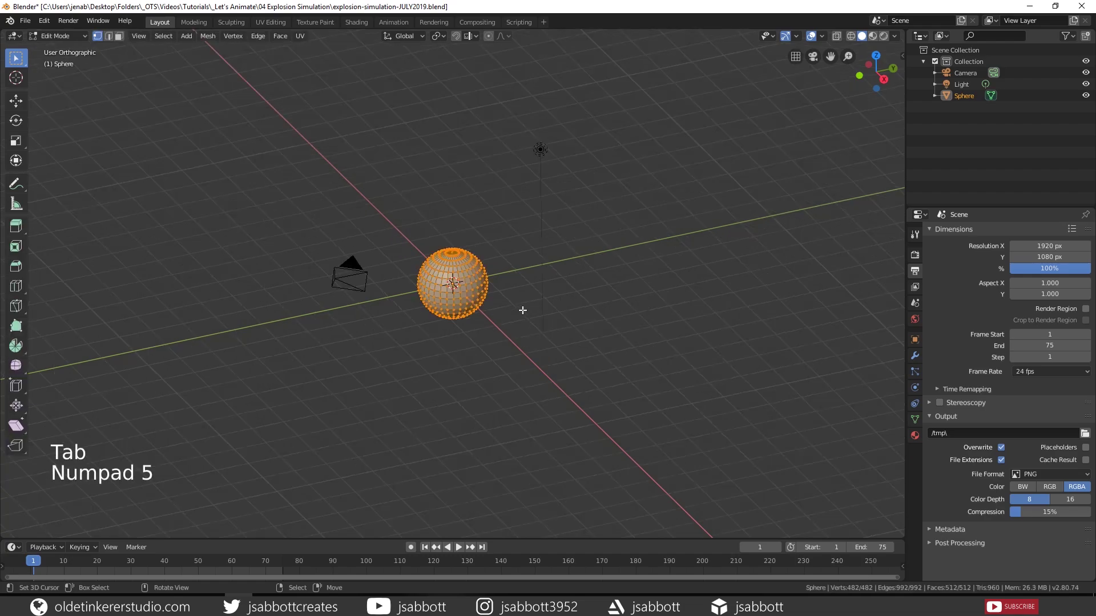
key(KP_1)
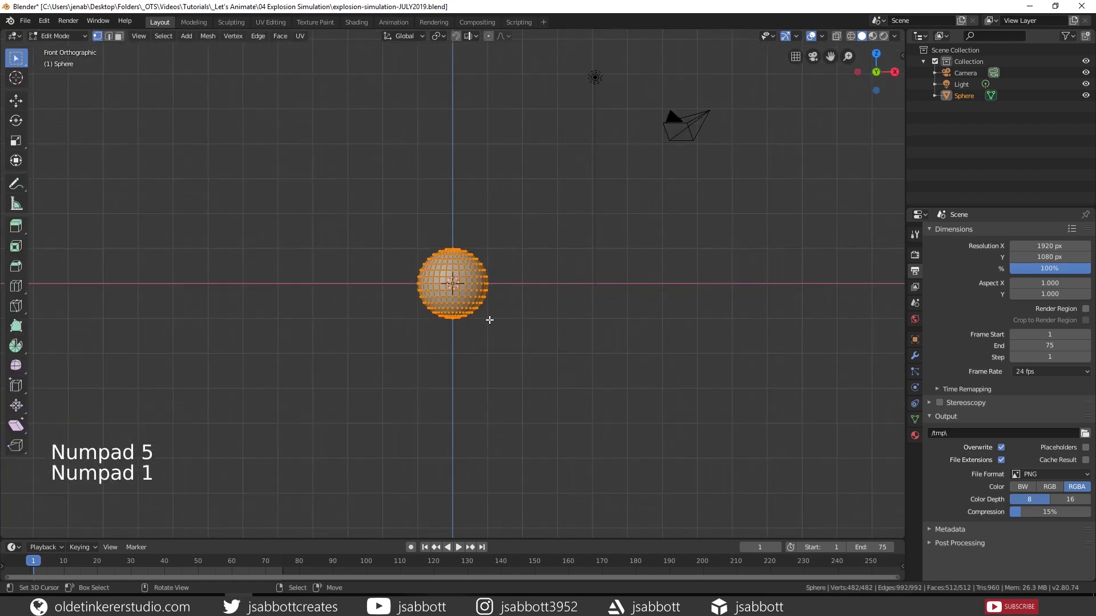
key(alt+a)
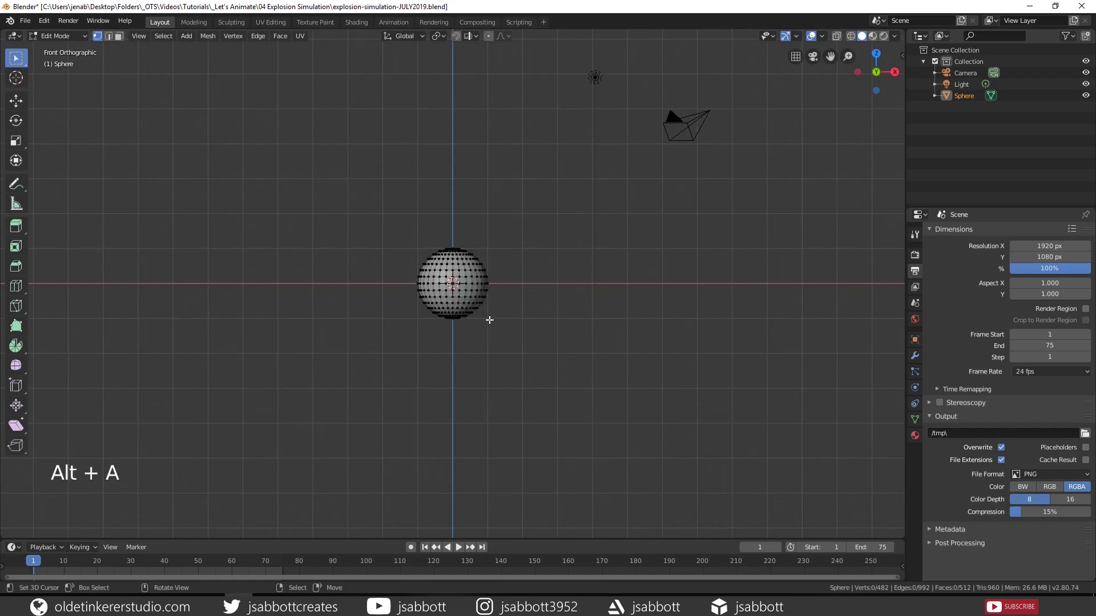
key(z)
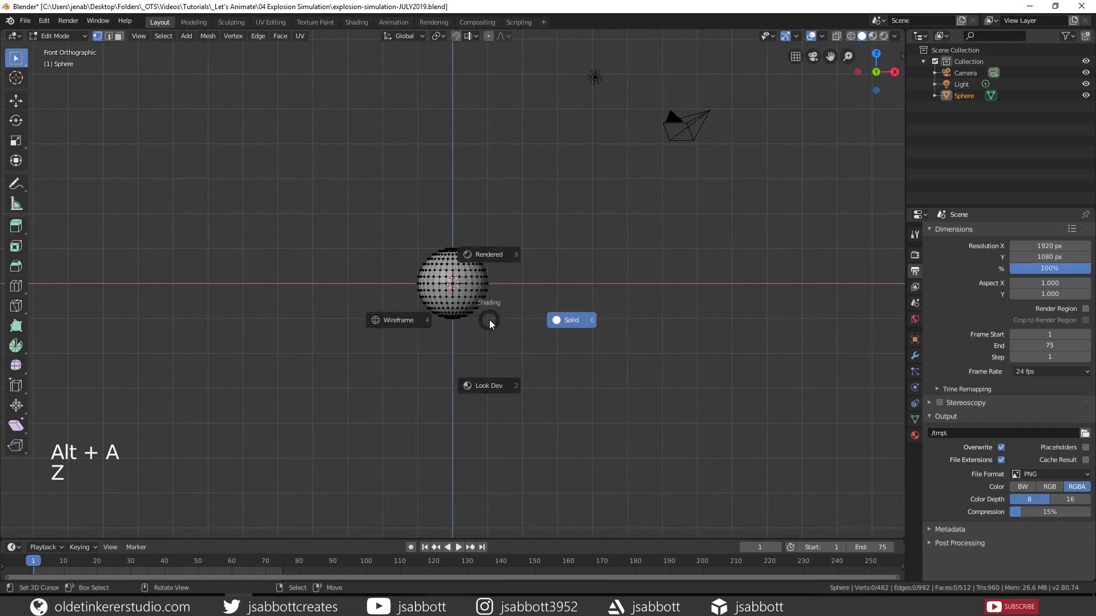
click(395, 321)
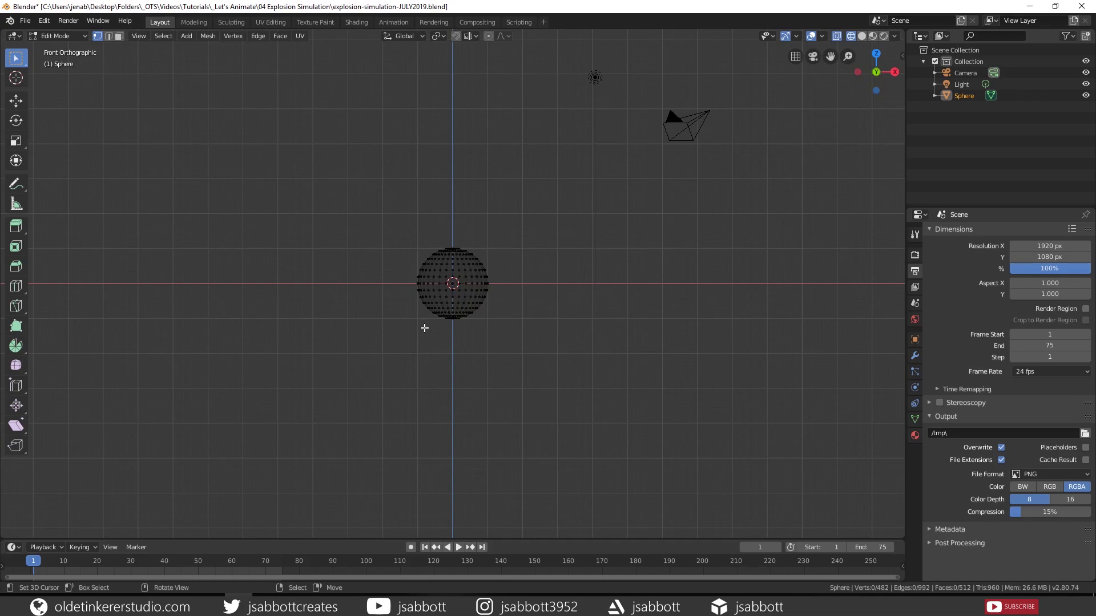
- Box-select and delete the vertices of the sphere's lower half
scroll(425, 328, up, 5)
key(b)
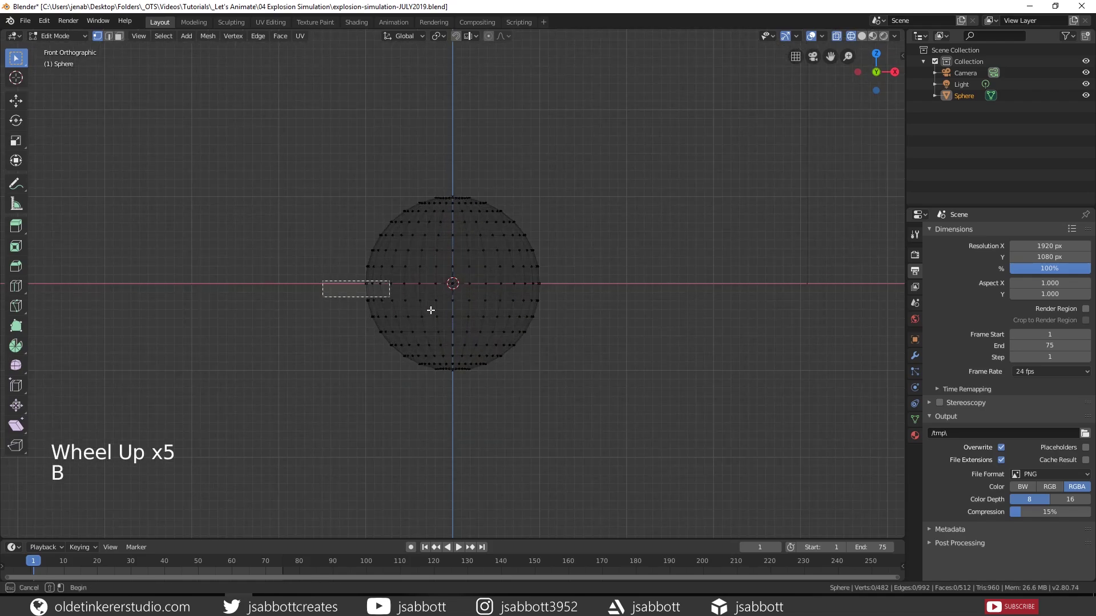
drag(322, 280, 583, 387)
key(x)
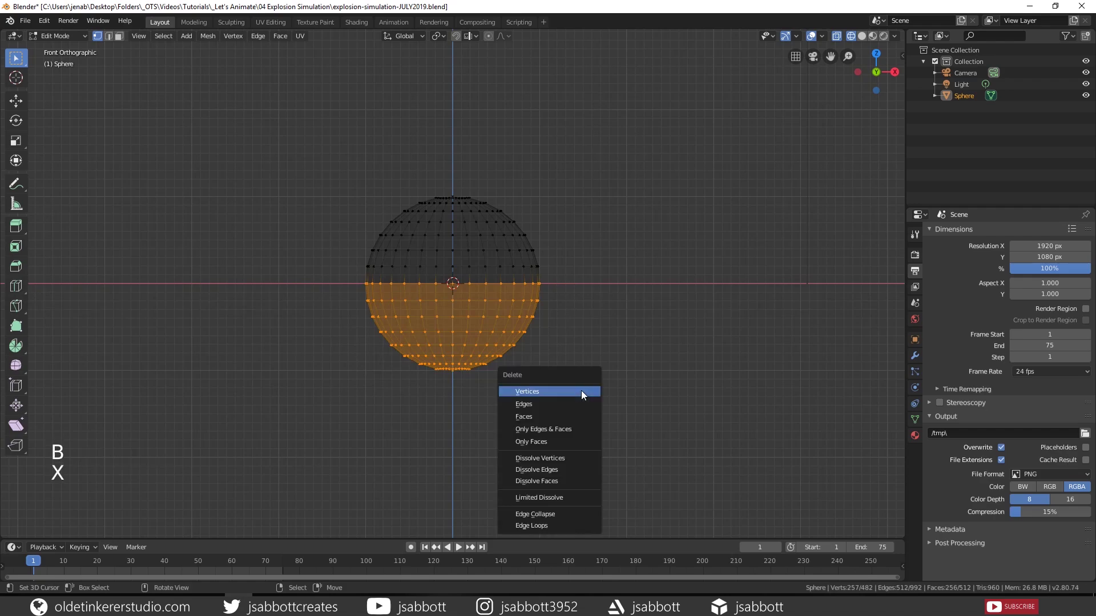
click(573, 416)
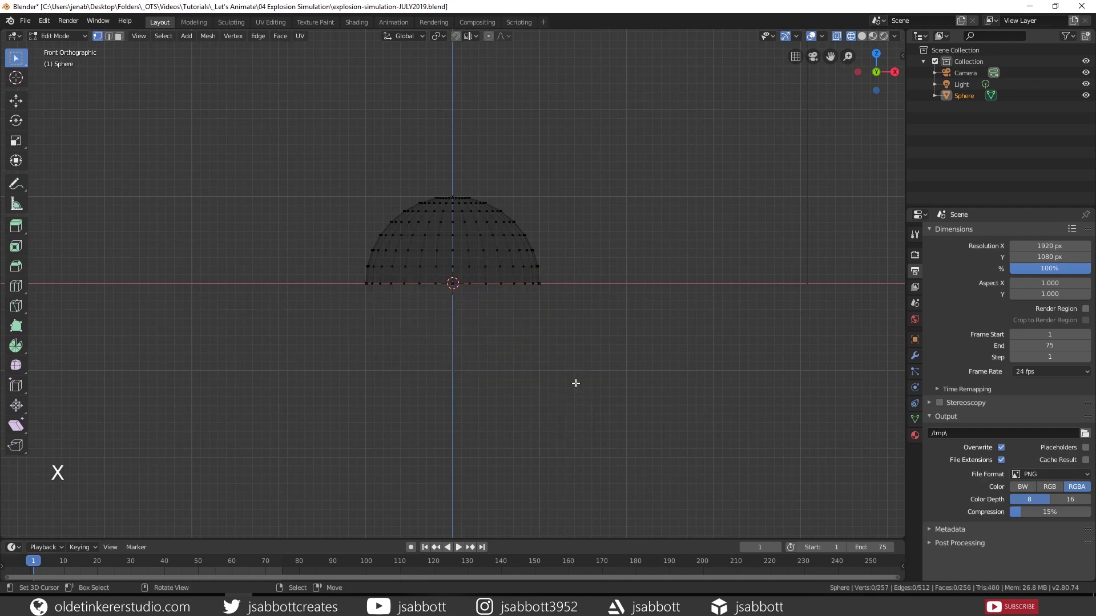
- Return to solid shading and go back to Object Mode
key(z)
click(656, 387)
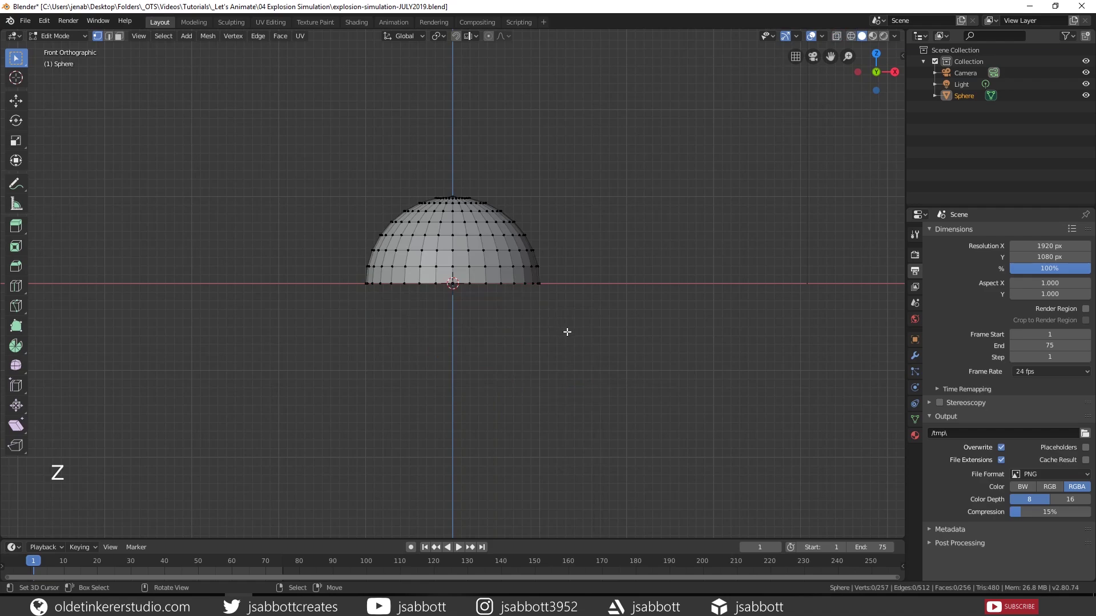
scroll(597, 331, down, 2)
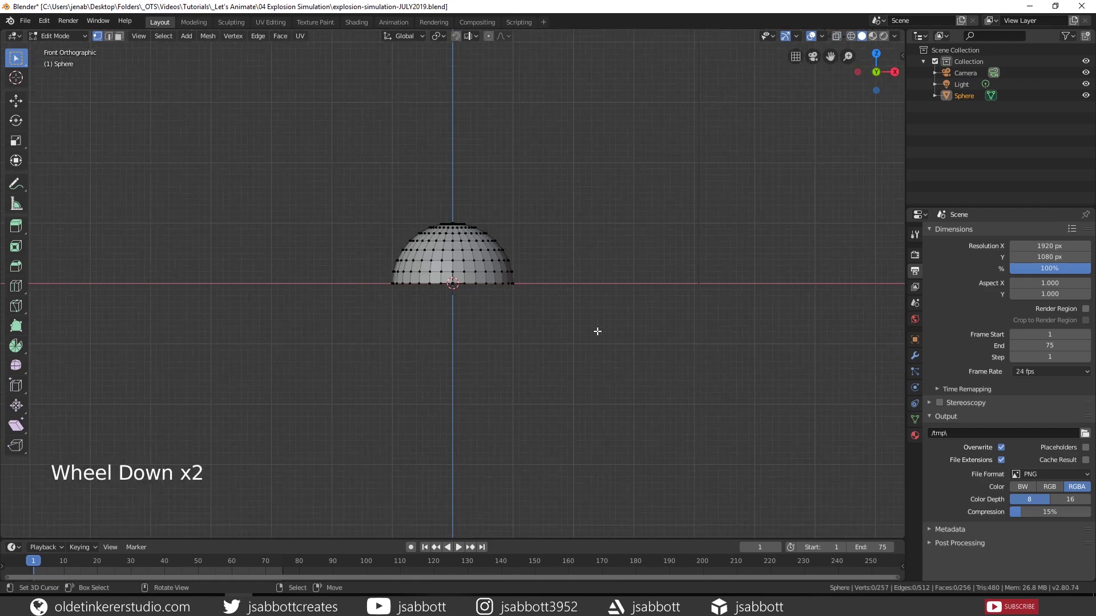
scroll(597, 331, down, 1)
scroll(597, 331, up, 1)
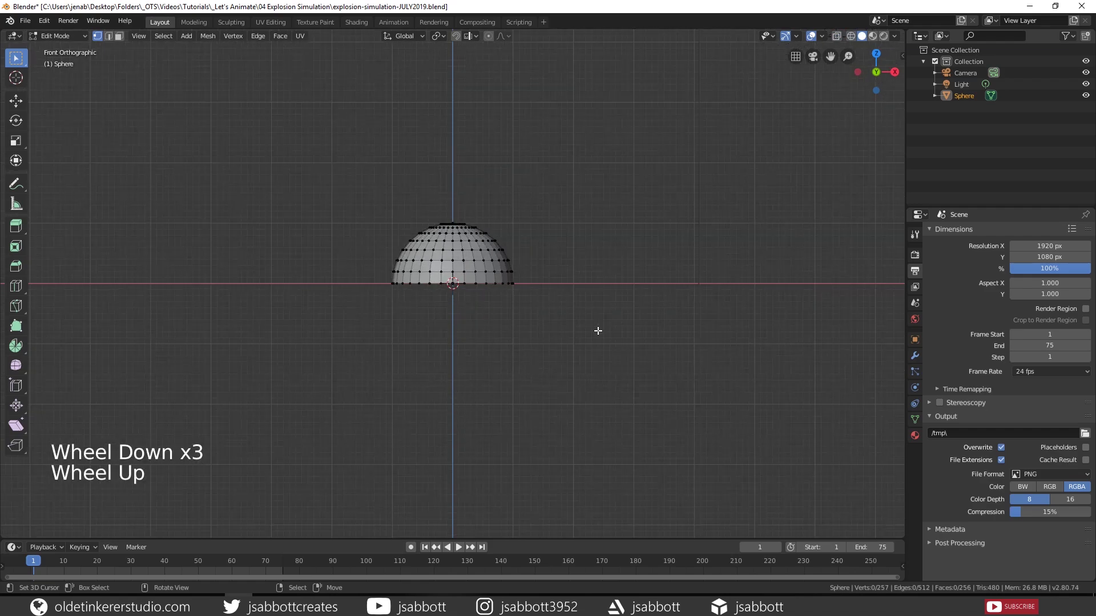
key(Tab)
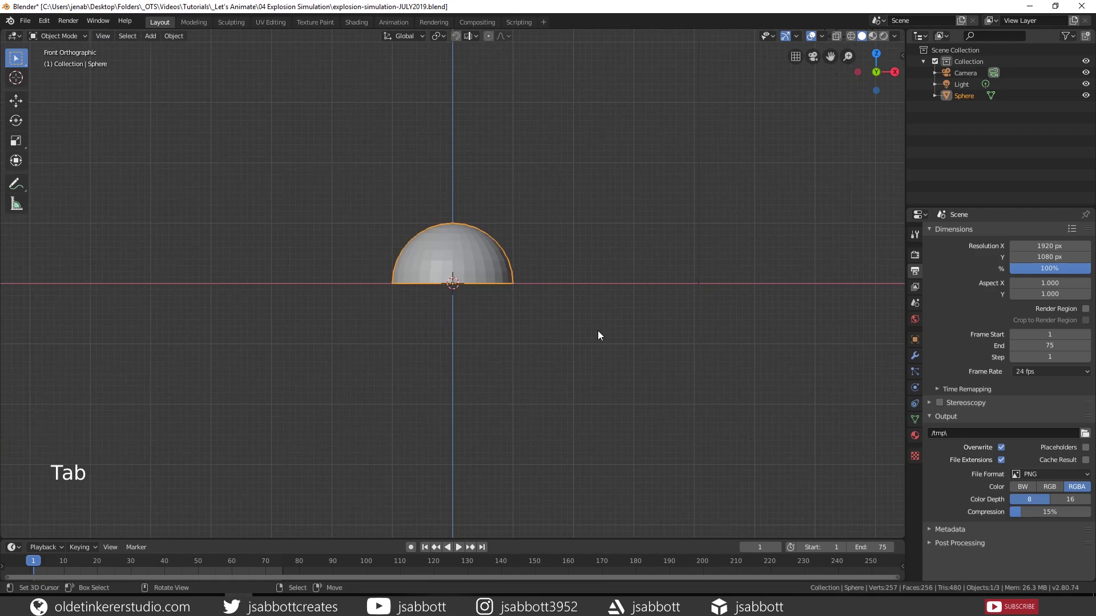
- Add a particle system to the hemisphere and name its settings fuel
shift+middle_drag(608, 229, 611, 362)
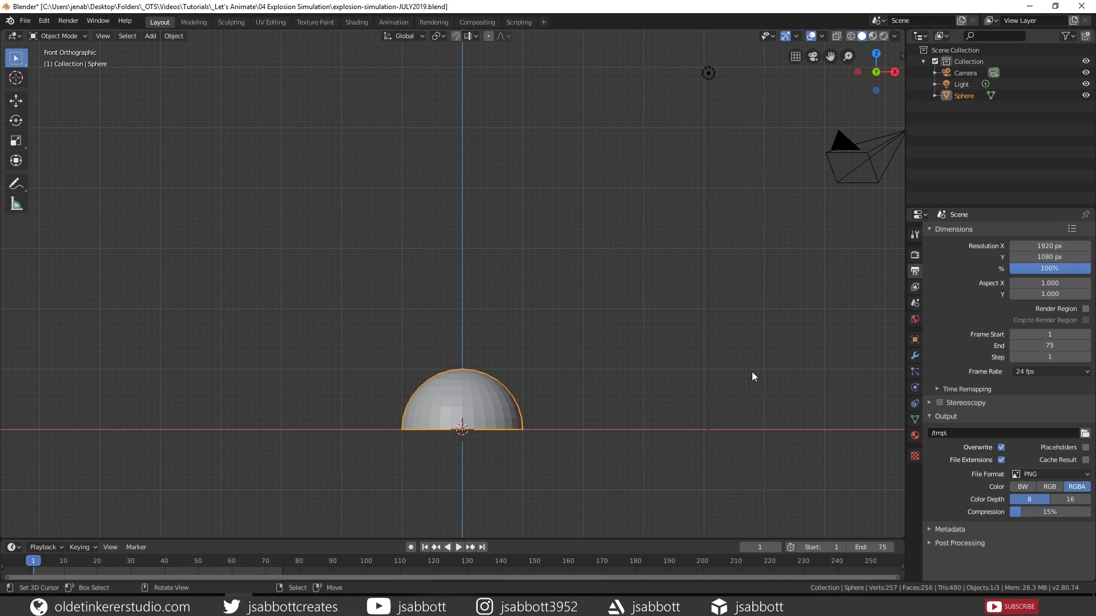
click(914, 371)
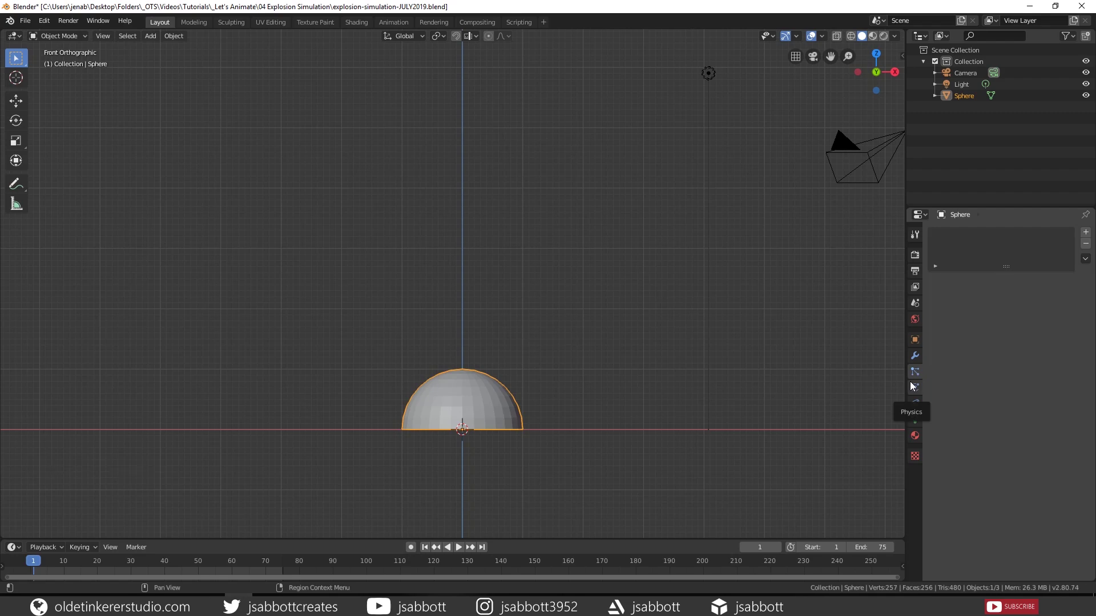
click(1086, 234)
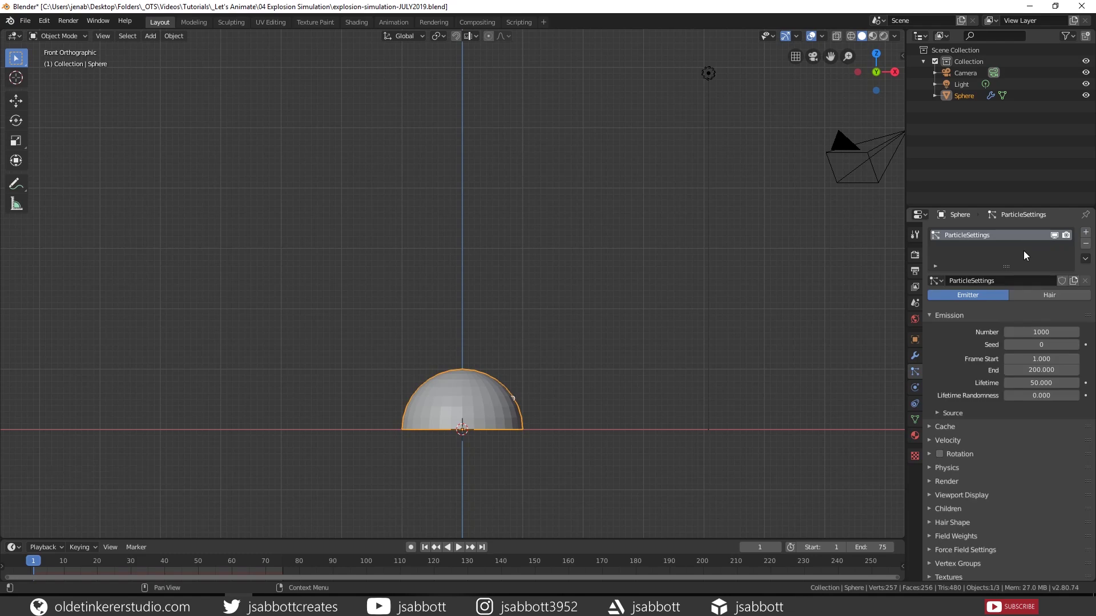
click(996, 280)
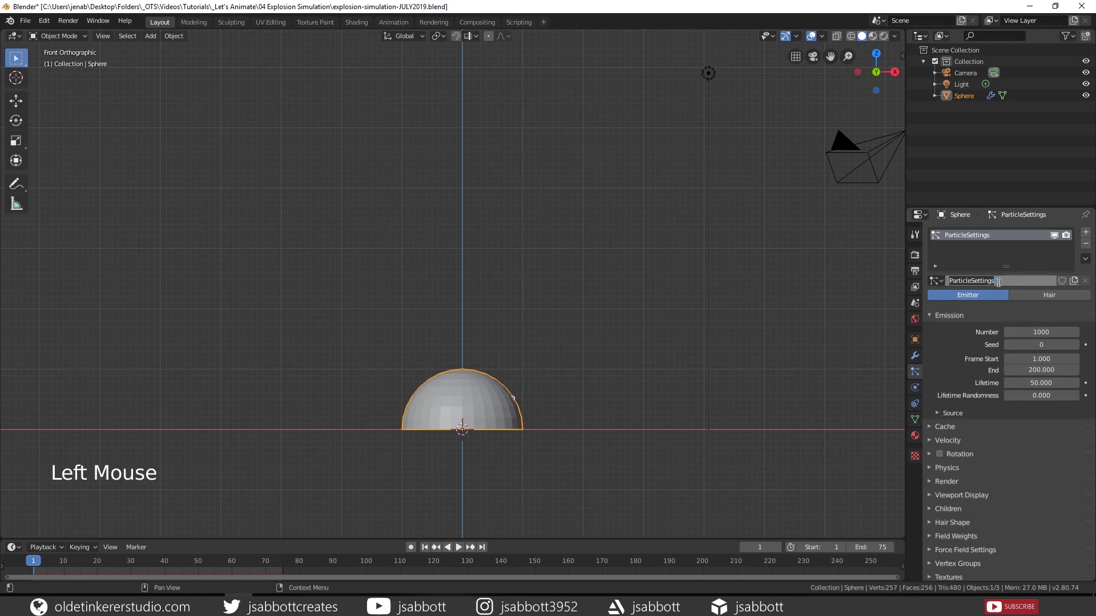
text(fuel)
key(Return)
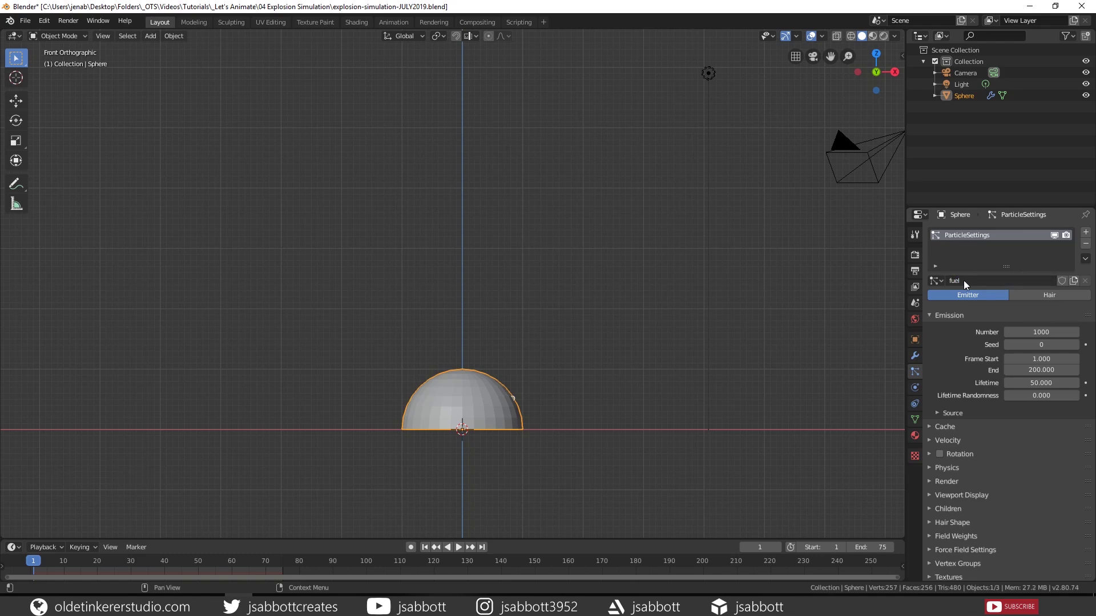
- Rename the particle system slot in the list to fuel
click(967, 235)
double_click(967, 235)
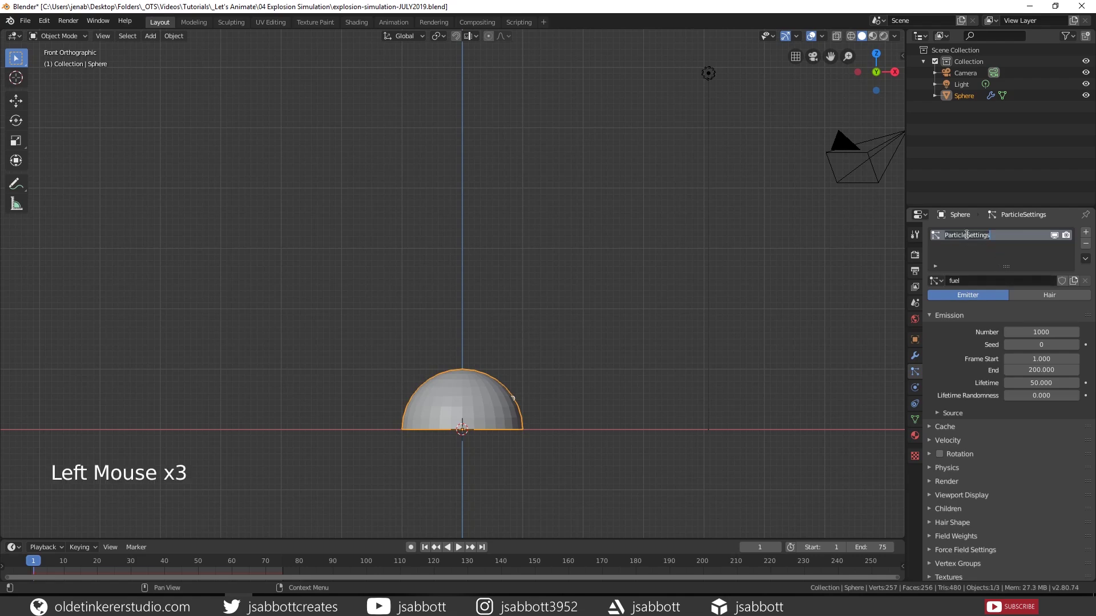
text(fuel)
key(Return)
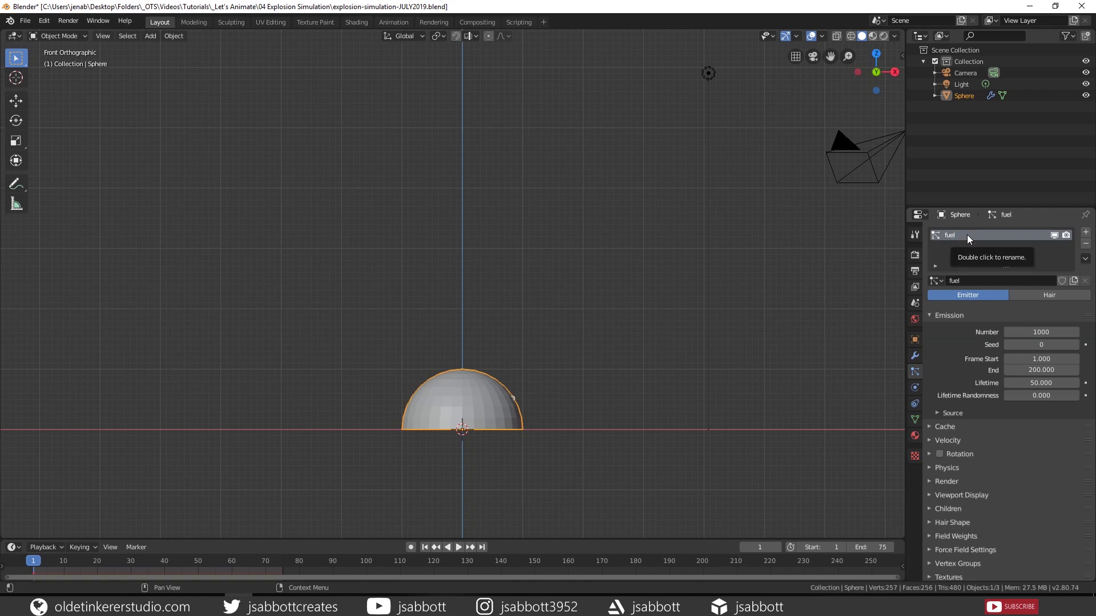
- Set the fuel emitter's particle Number to 600
click(1037, 333)
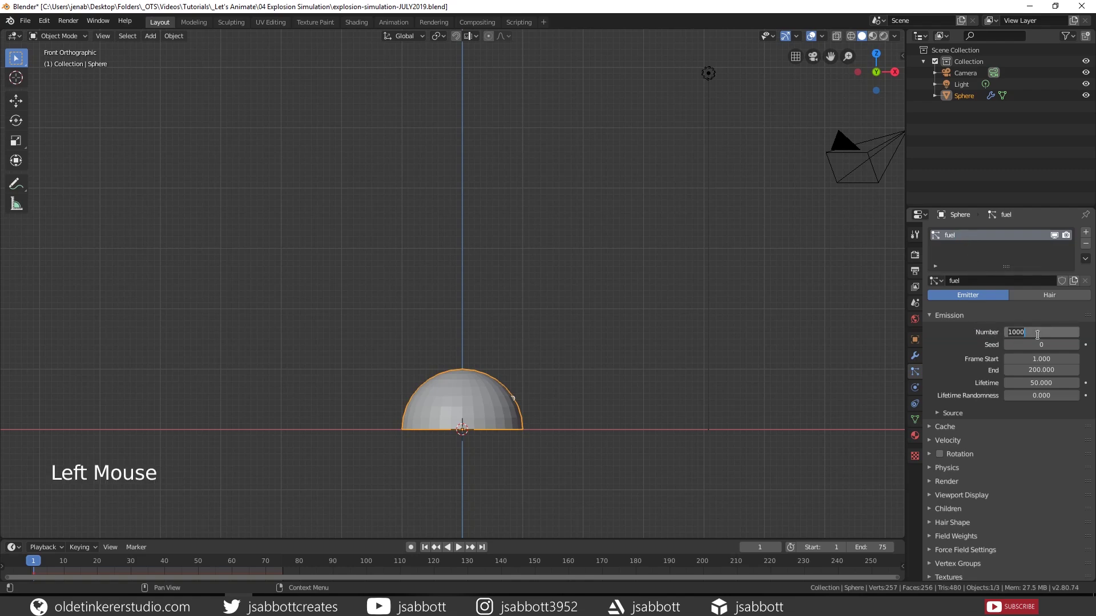
text(600)
key(Return)
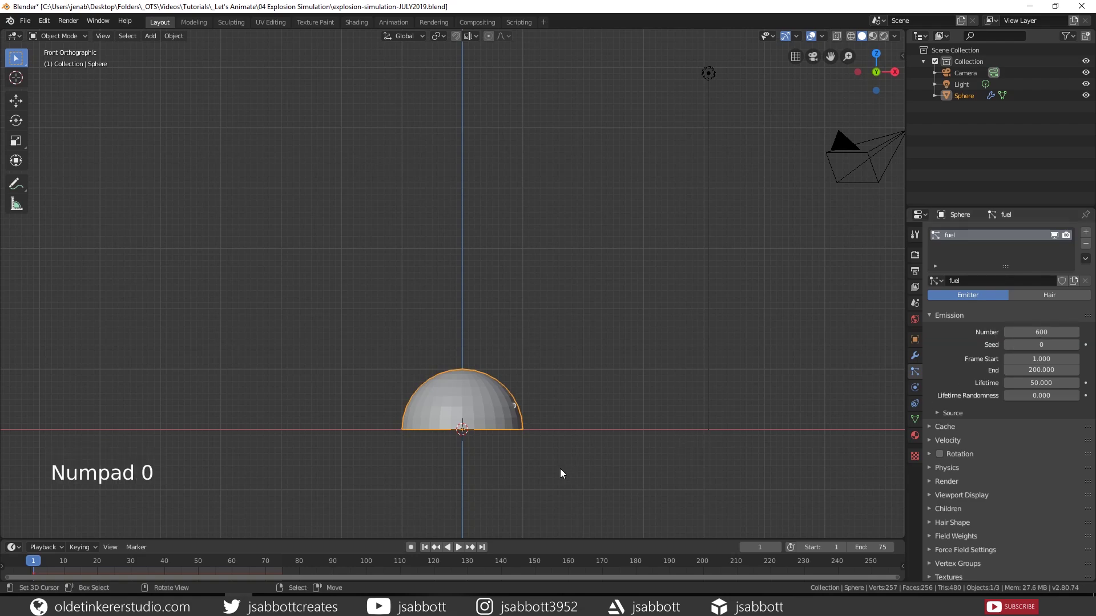
- Preview the particle animation, then stop it and rewind to frame 1
click(458, 547)
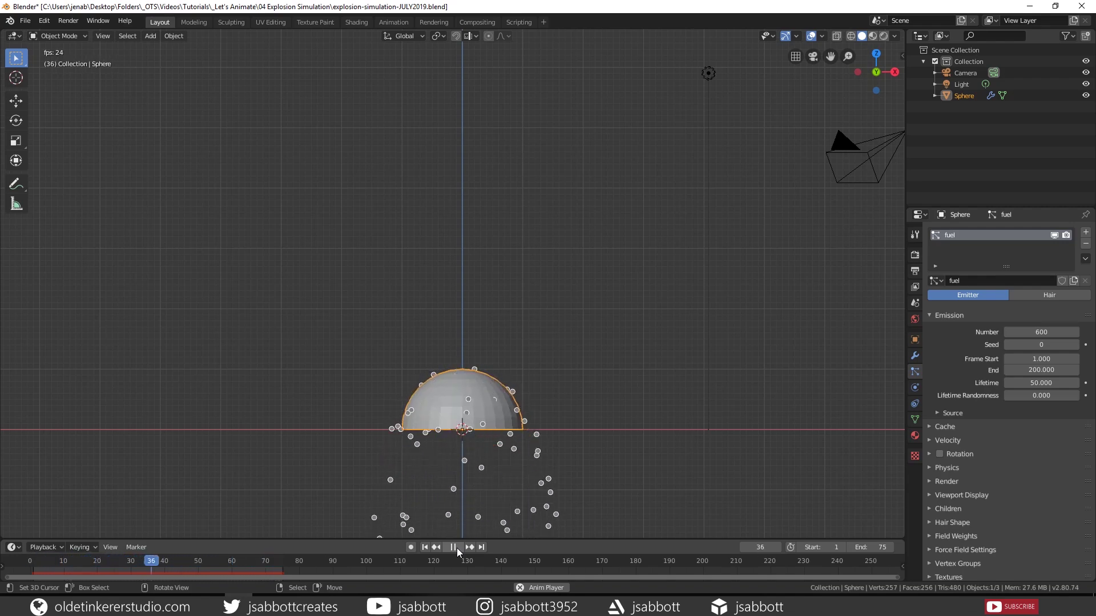
click(454, 548)
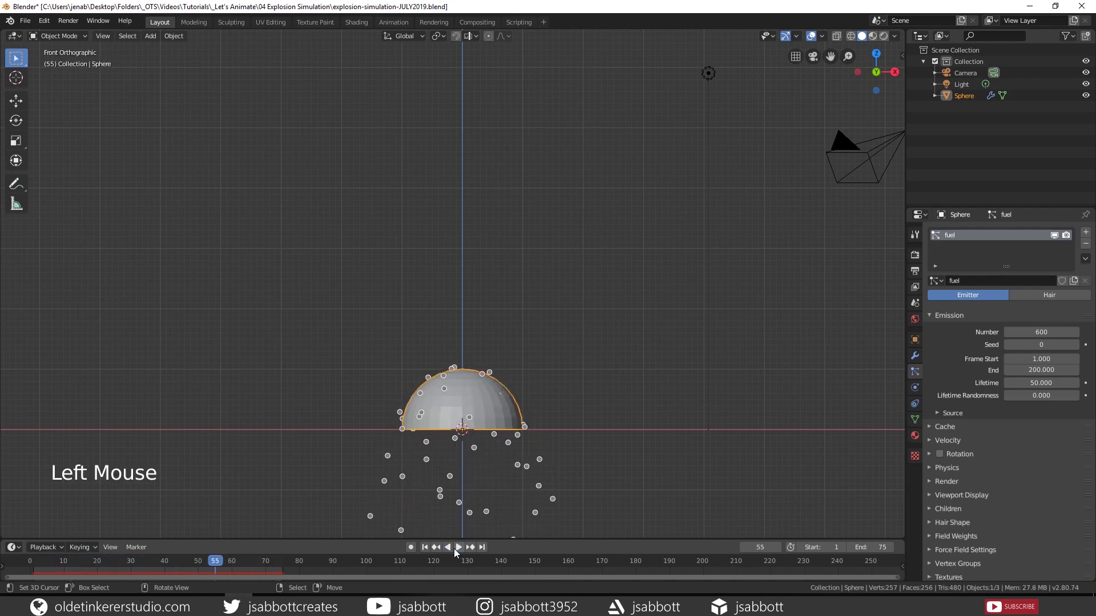
click(423, 548)
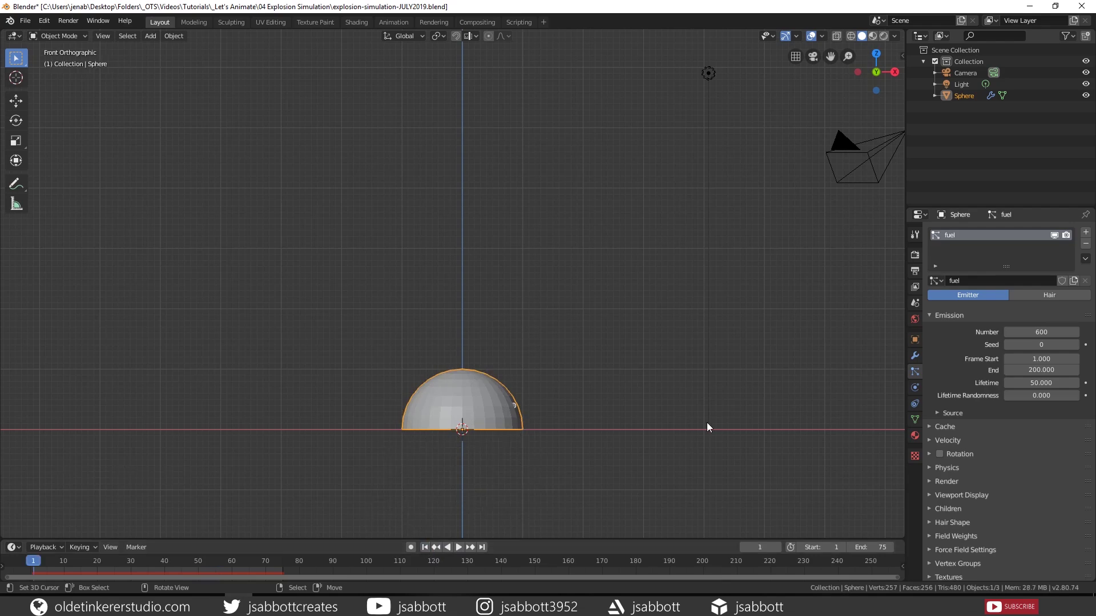
- Set Emission End to 2, Lifetime to 6 and Lifetime Randomness to 1
click(1037, 370)
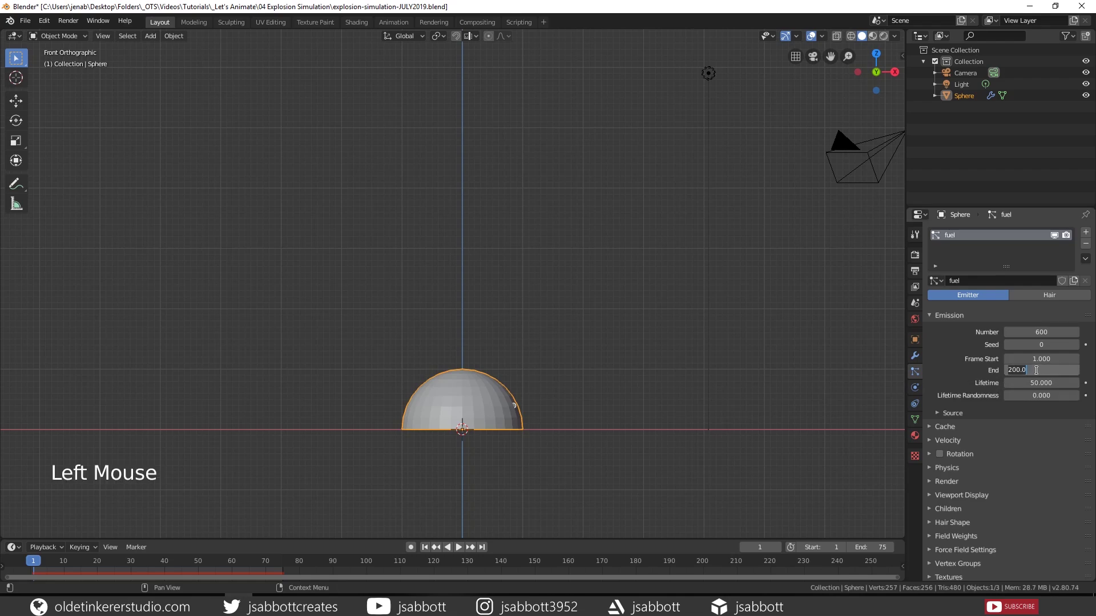
text(2)
key(Return)
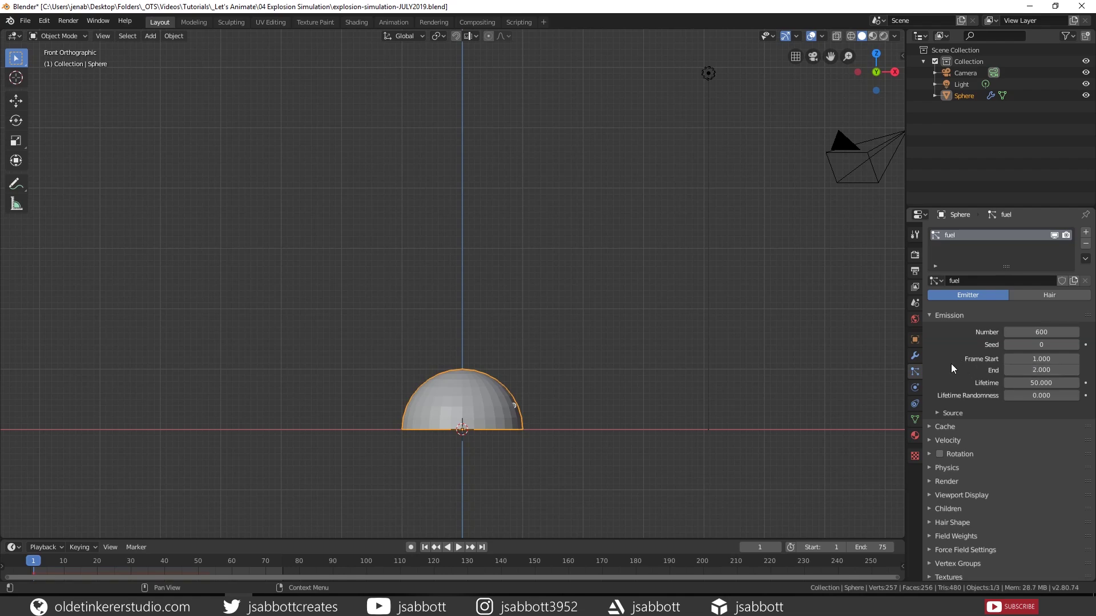
click(1038, 382)
text(6)
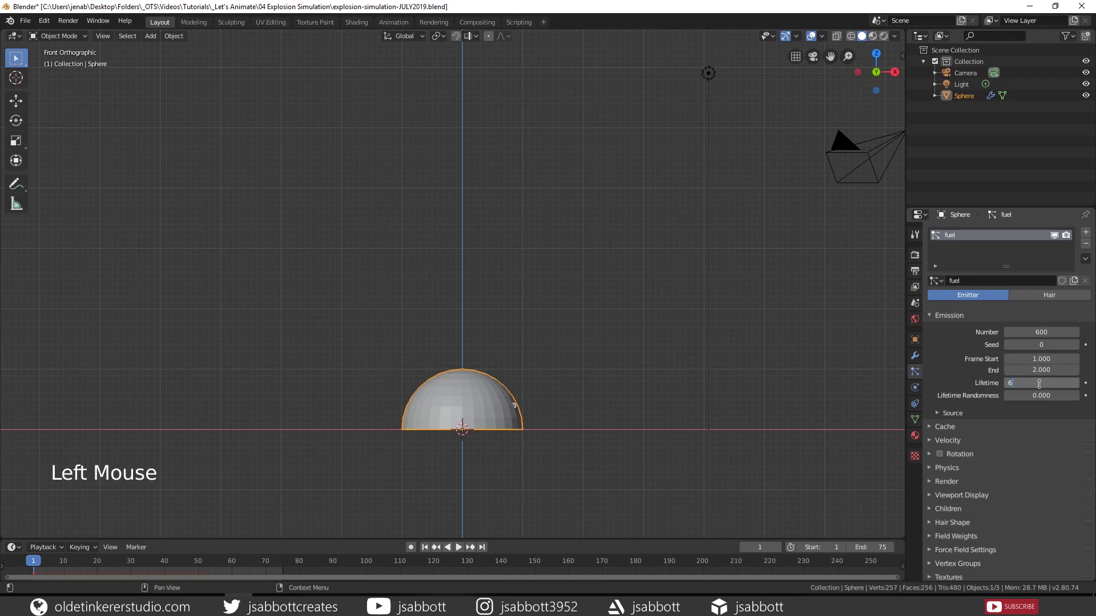
key(Return)
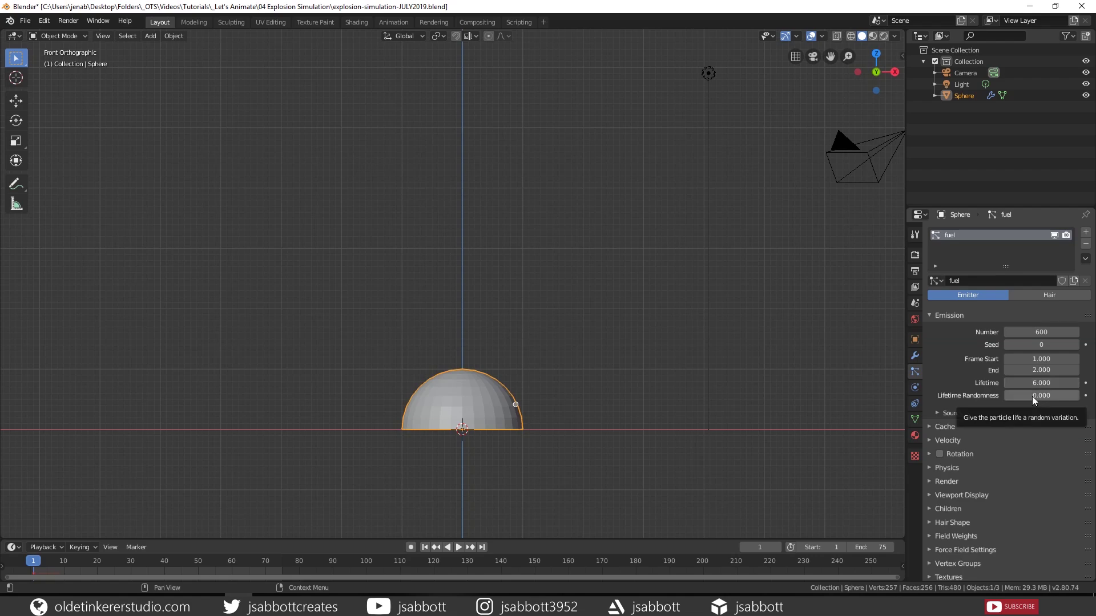
click(1031, 396)
text(1)
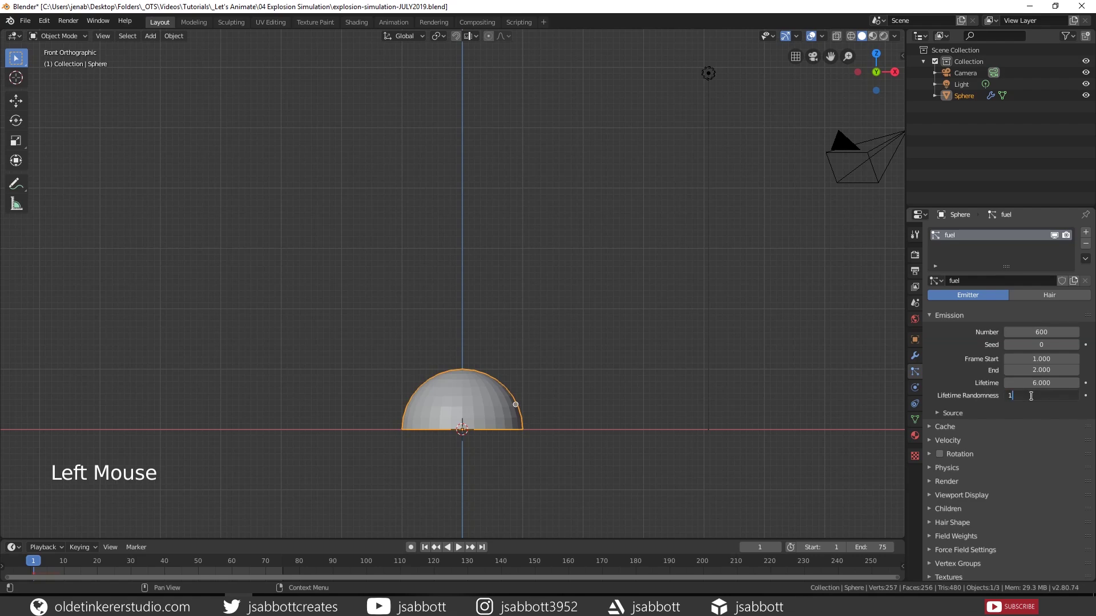
key(Return)
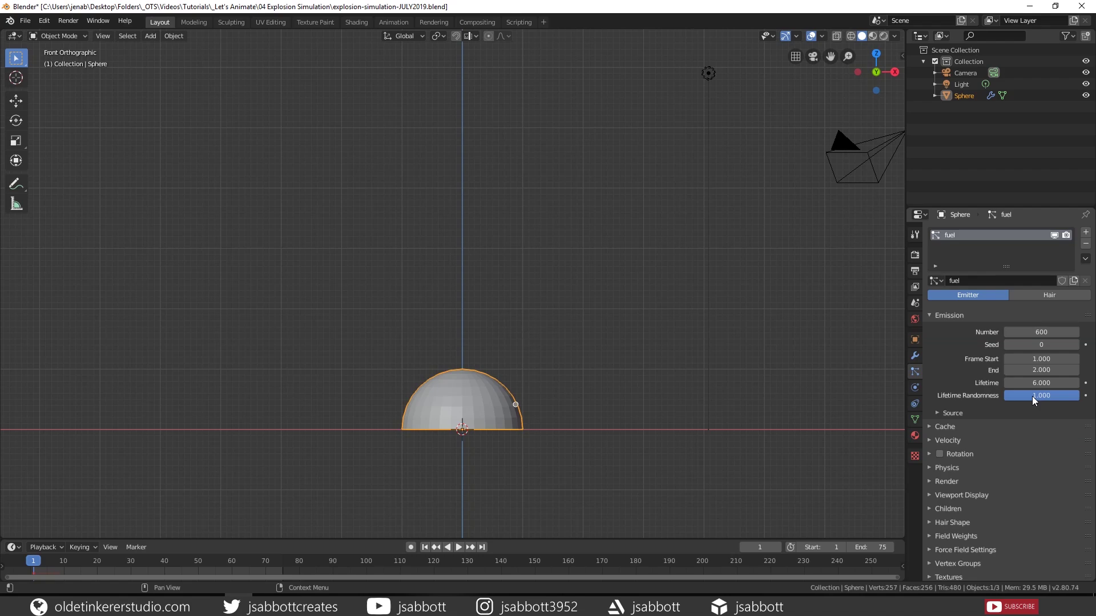
- Give the particles a Normal velocity of 8 m/s and velocity Randomize of 8
click(930, 440)
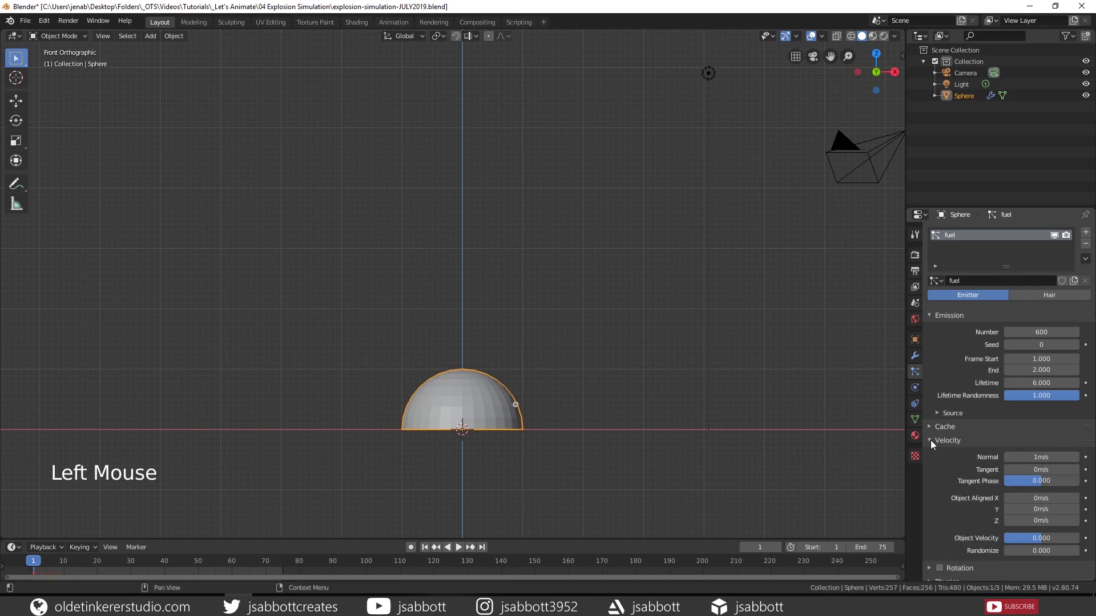
click(1040, 456)
text(8)
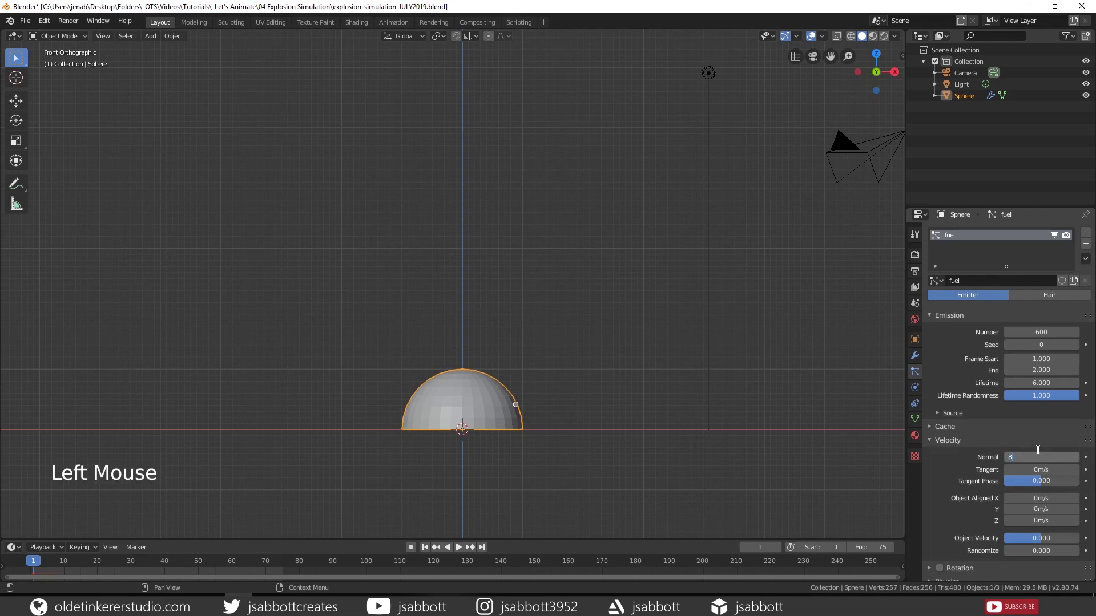
key(Return)
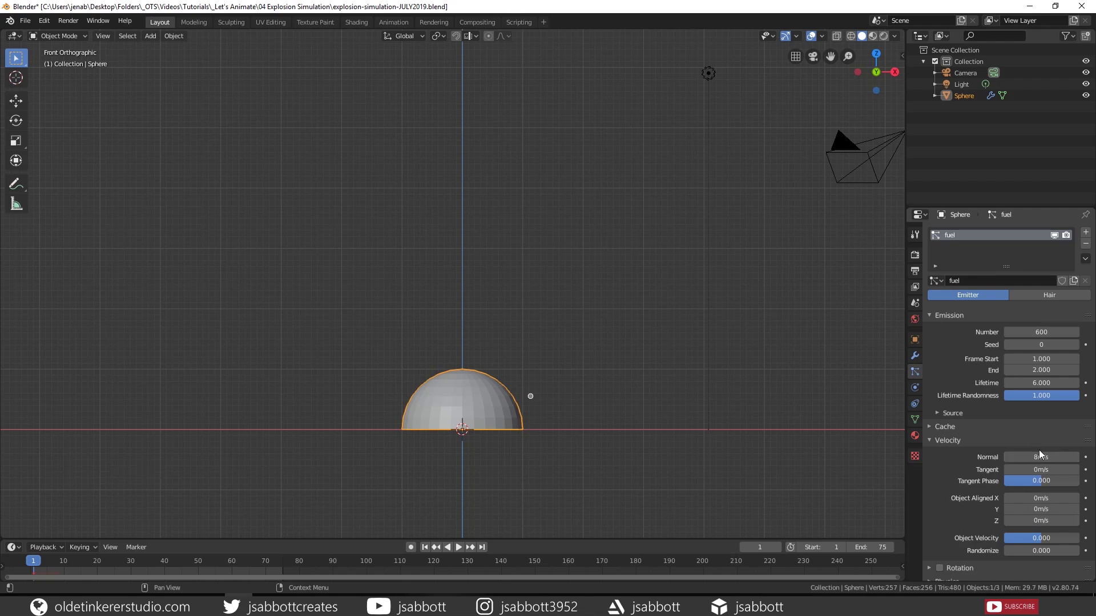
click(1036, 550)
key(Return)
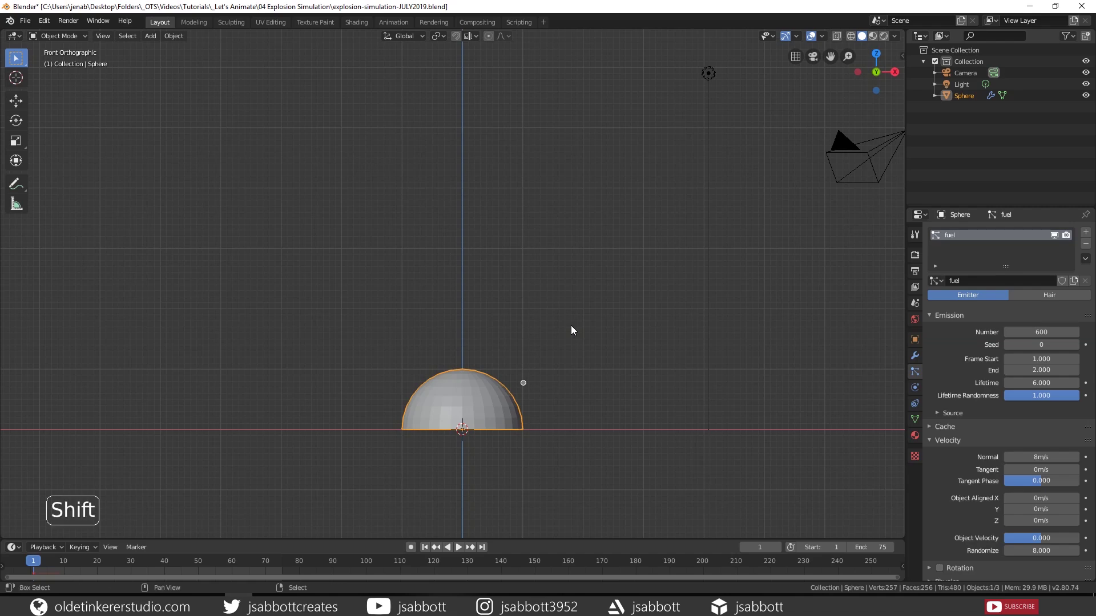
- Add a new cube and make it a Smoke Domain in Physics Properties
key(shift+a)
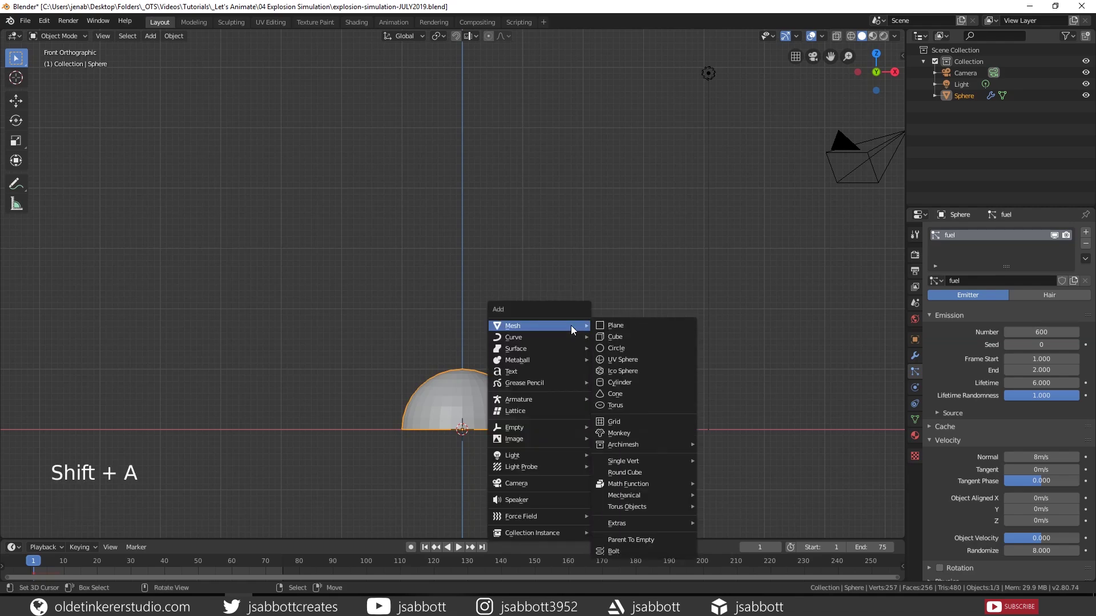
click(630, 336)
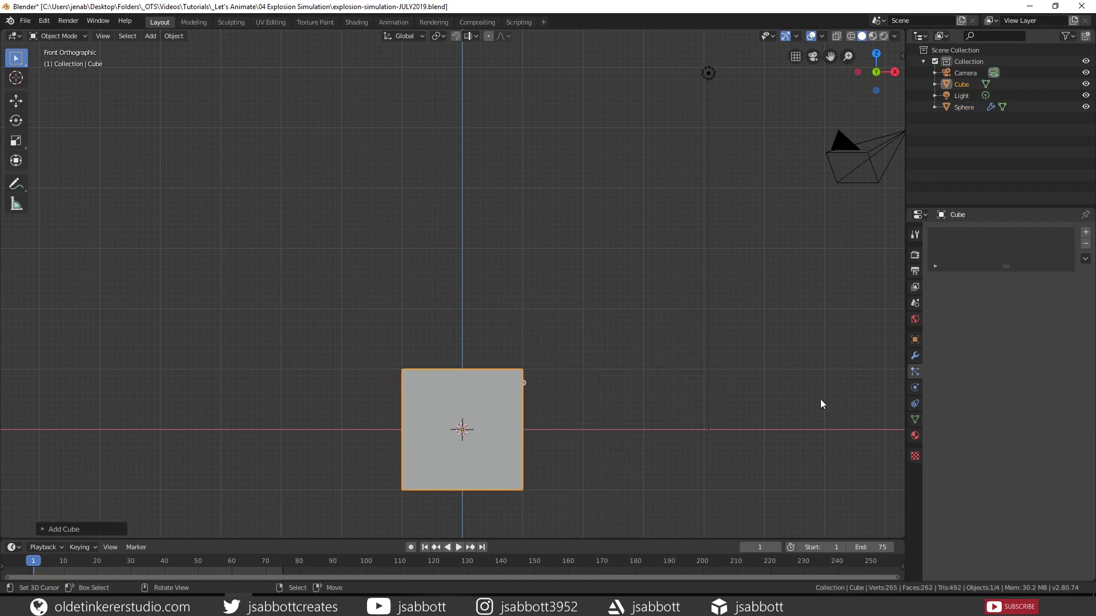
click(913, 387)
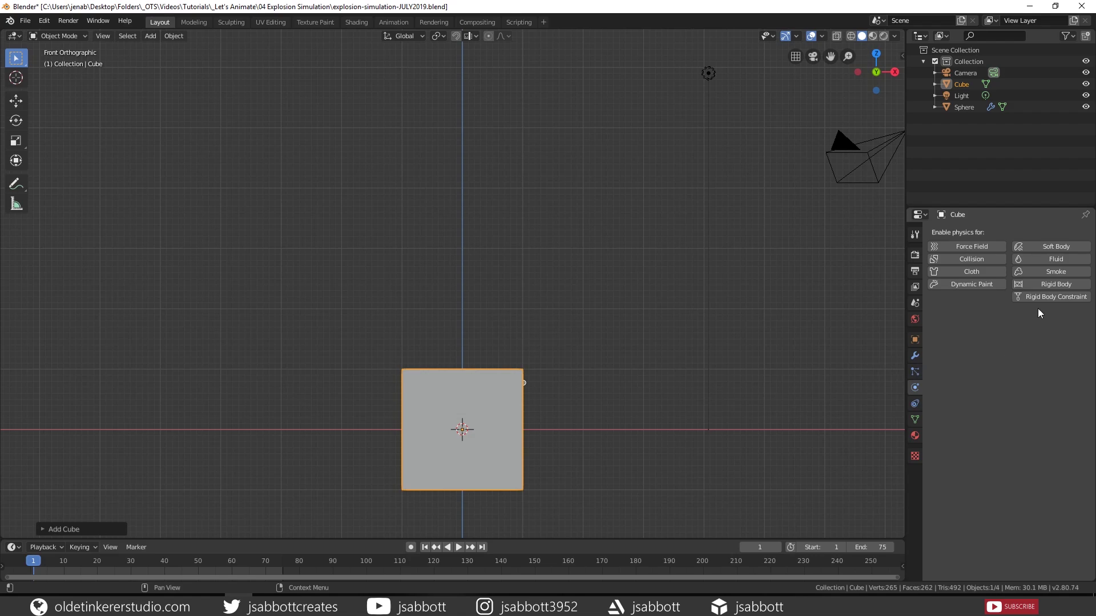
click(1049, 273)
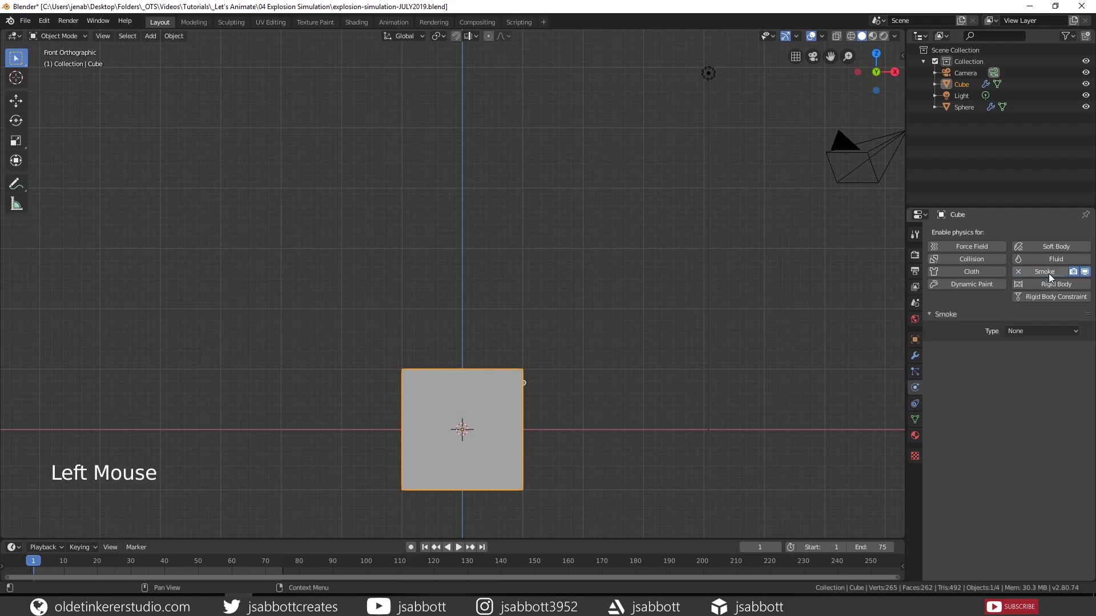
click(1072, 333)
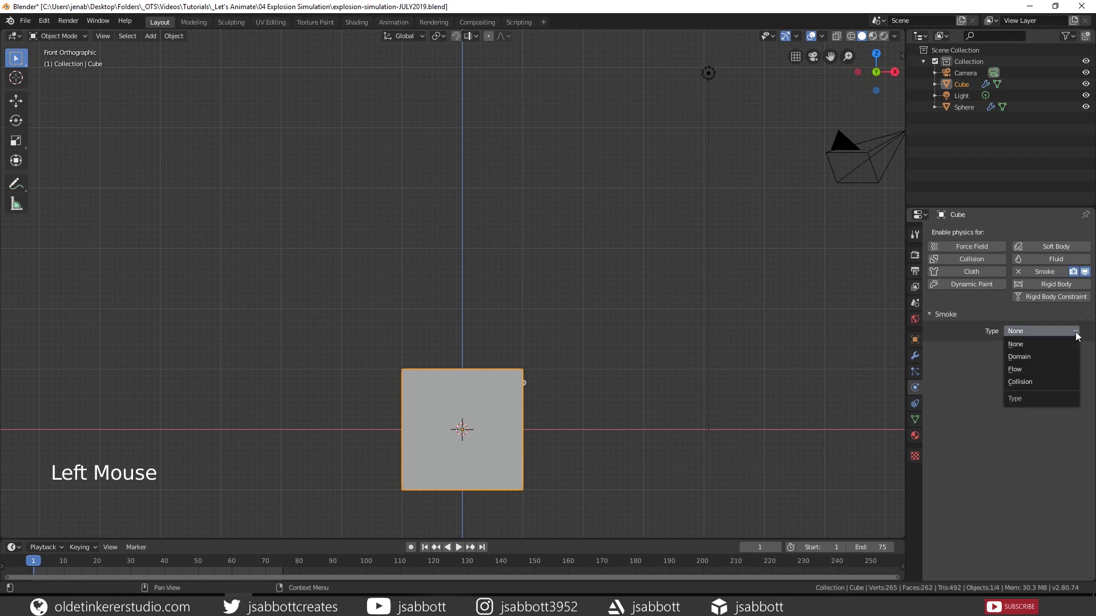
click(1056, 358)
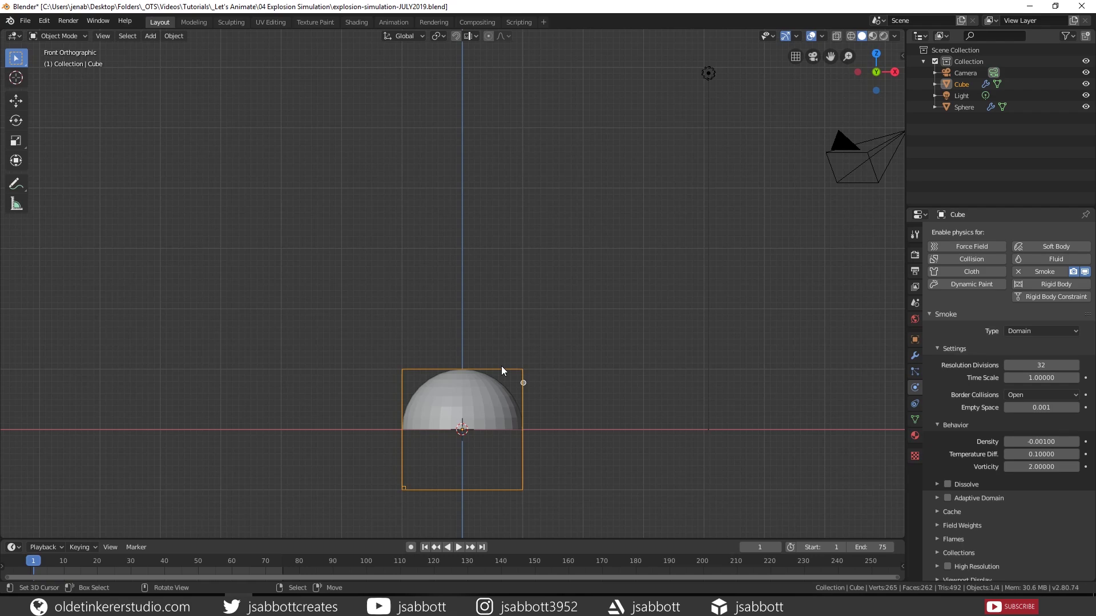
- Scale the domain cube up by a factor of 8
key(s)
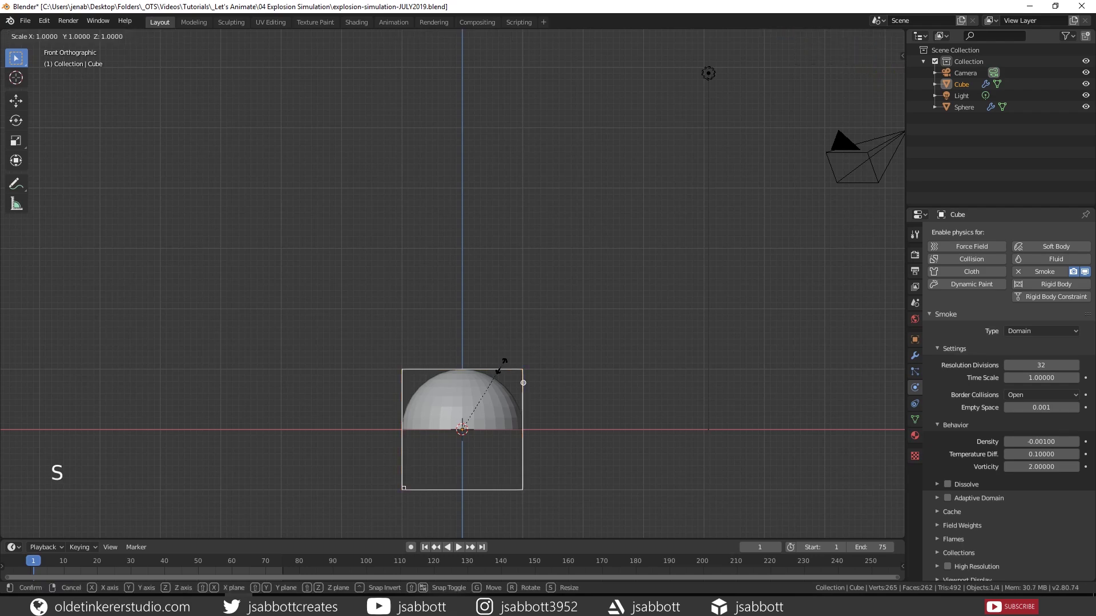
key(8)
key(Return)
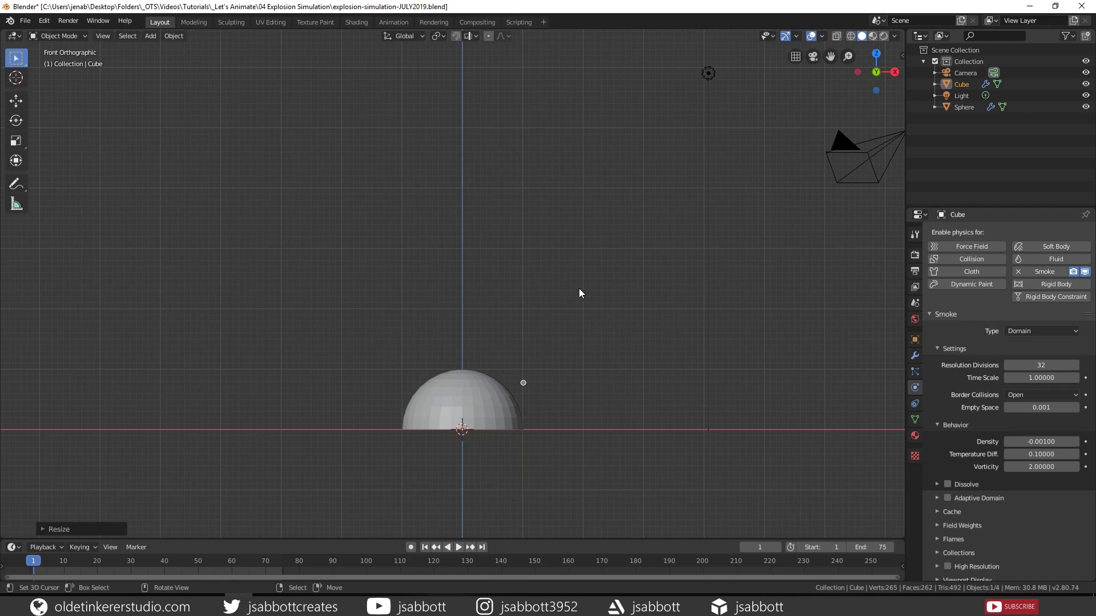
scroll(578, 293, down, 5)
scroll(579, 292, down, 1)
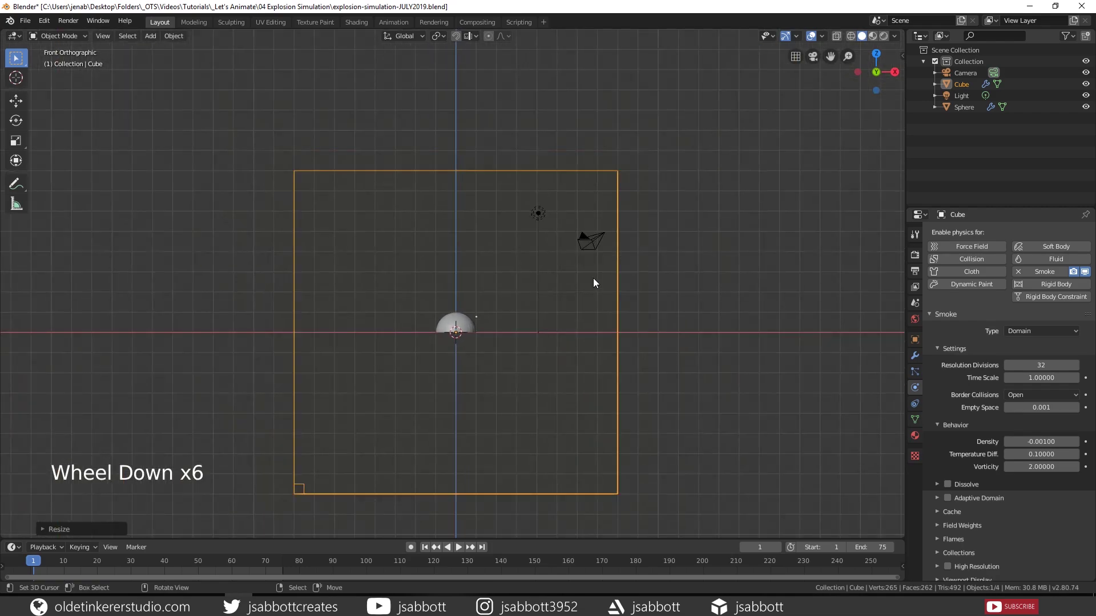
- Raise the cube with the Move gizmo until its base rests on the ground line
click(797, 38)
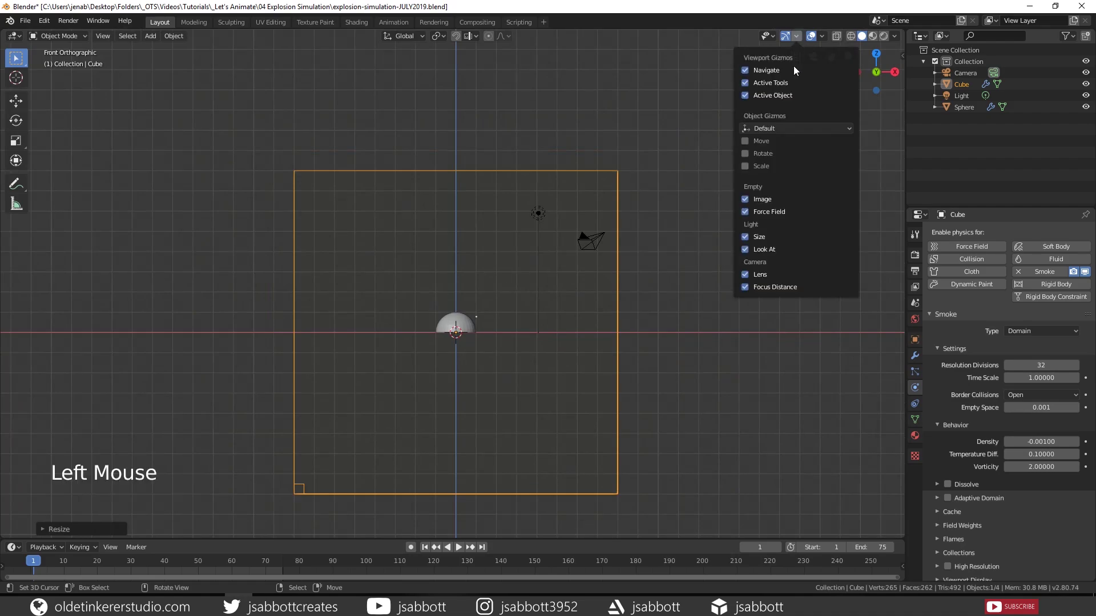
click(747, 141)
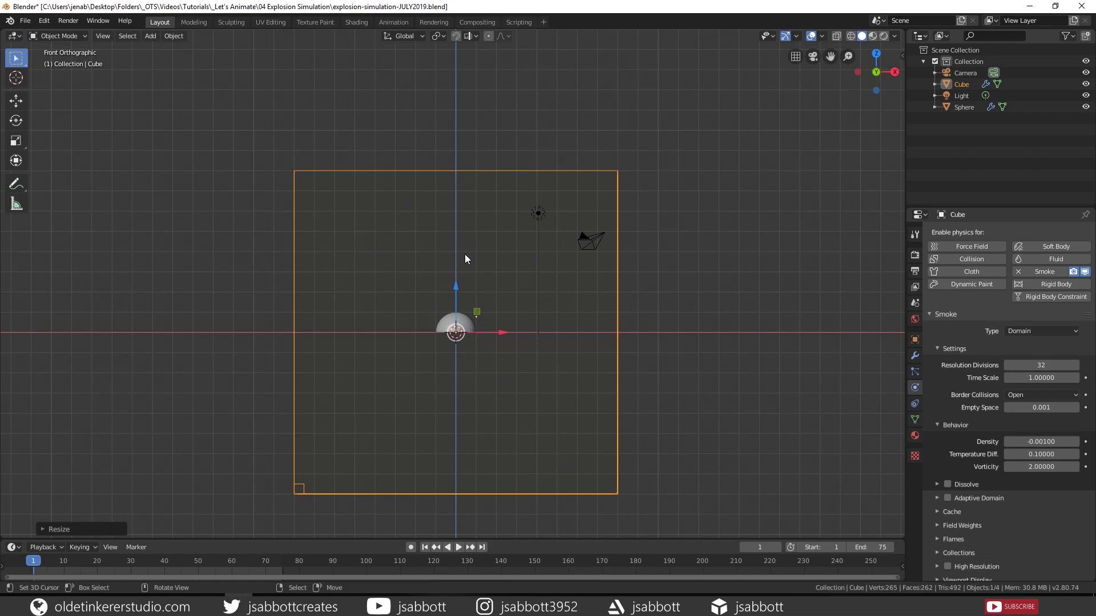
drag(460, 284, 473, 125)
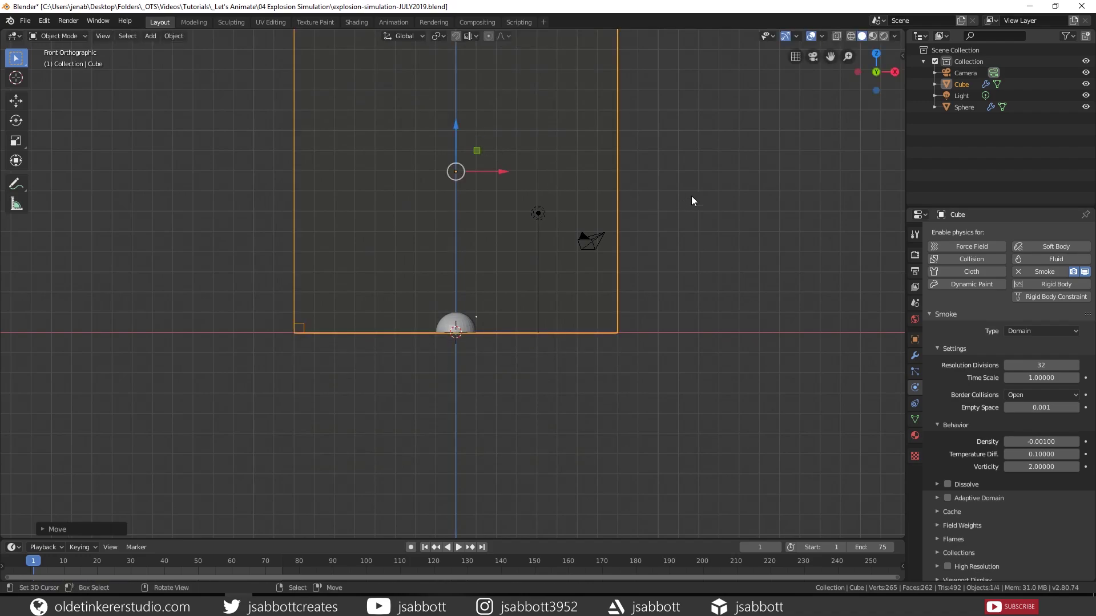
shift+middle_drag(690, 199, 706, 295)
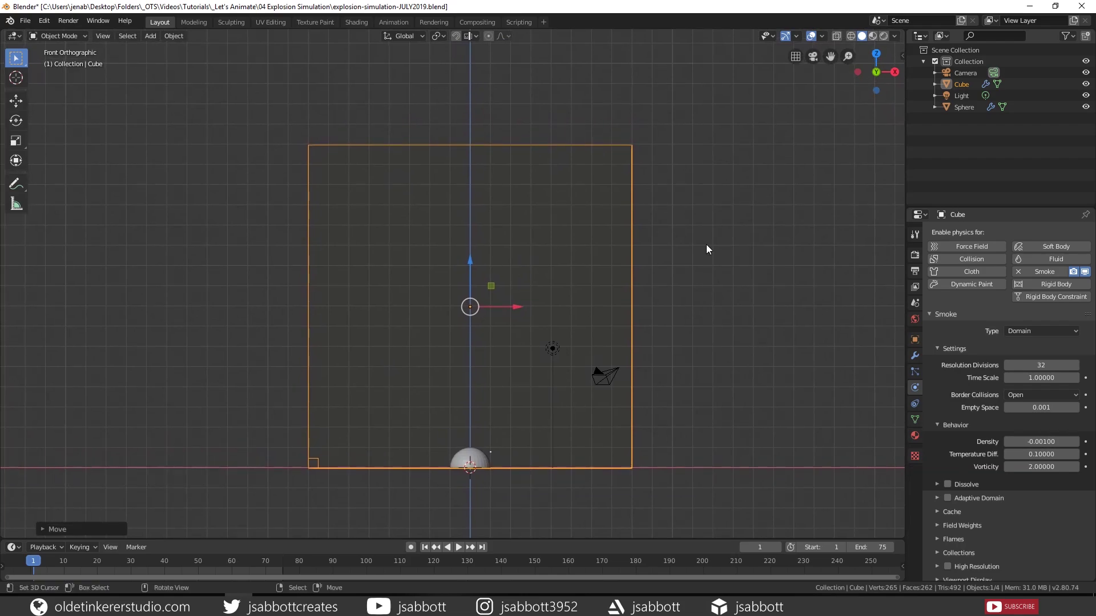
- Select the half-sphere and make it a smoke Flow object
right_click(475, 458)
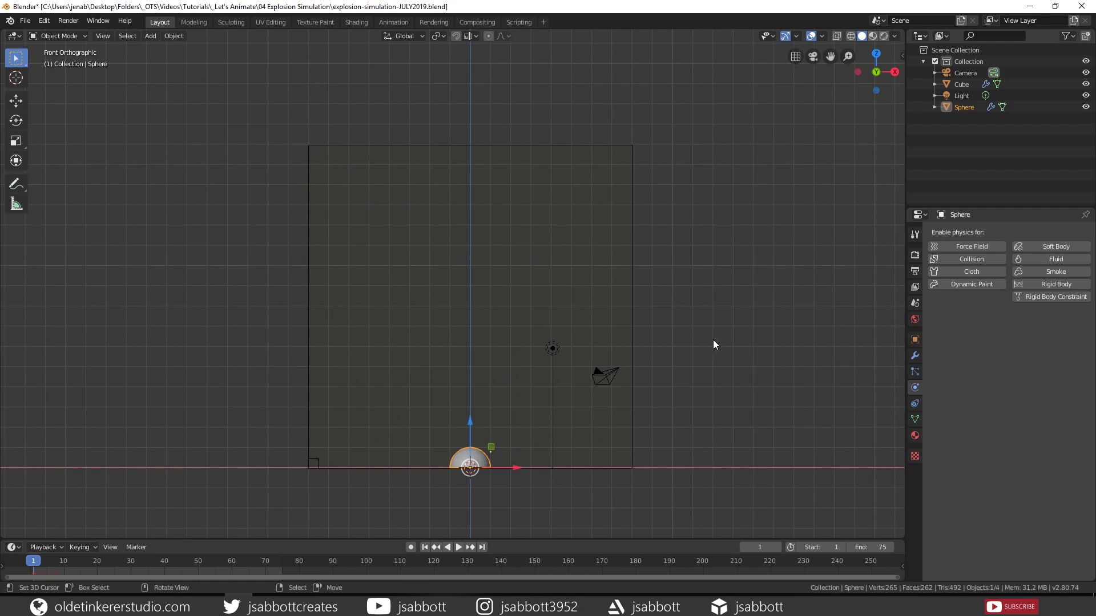
click(1060, 272)
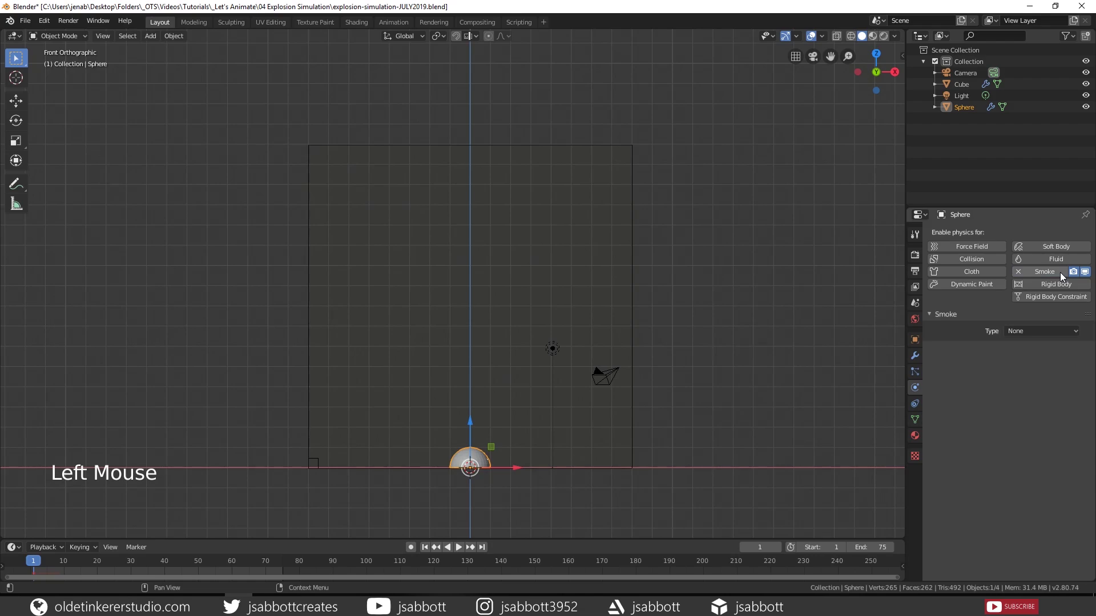
click(1074, 332)
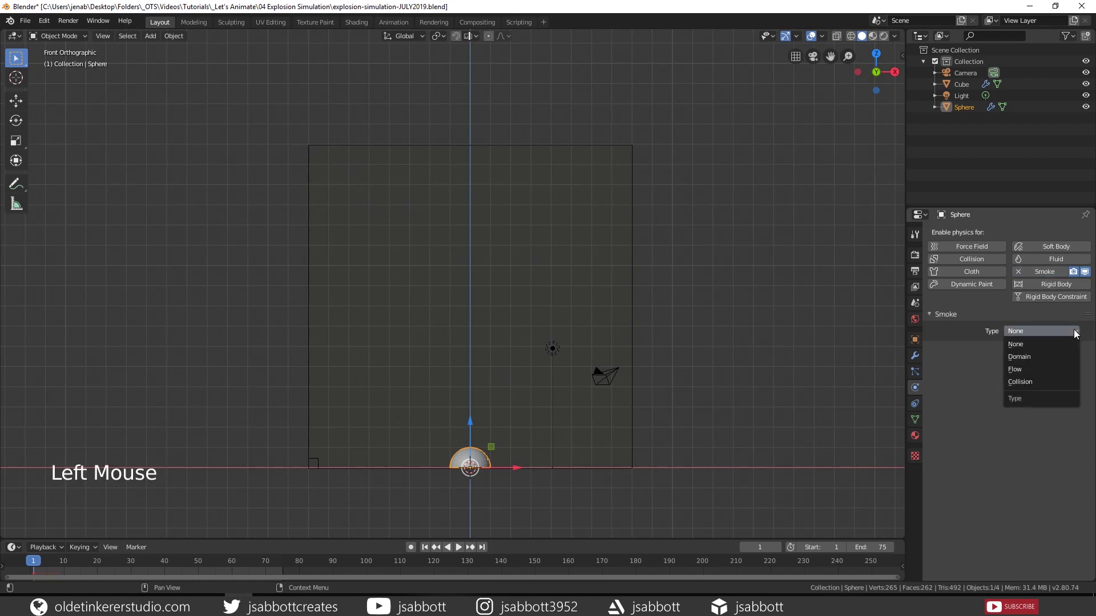
click(1056, 370)
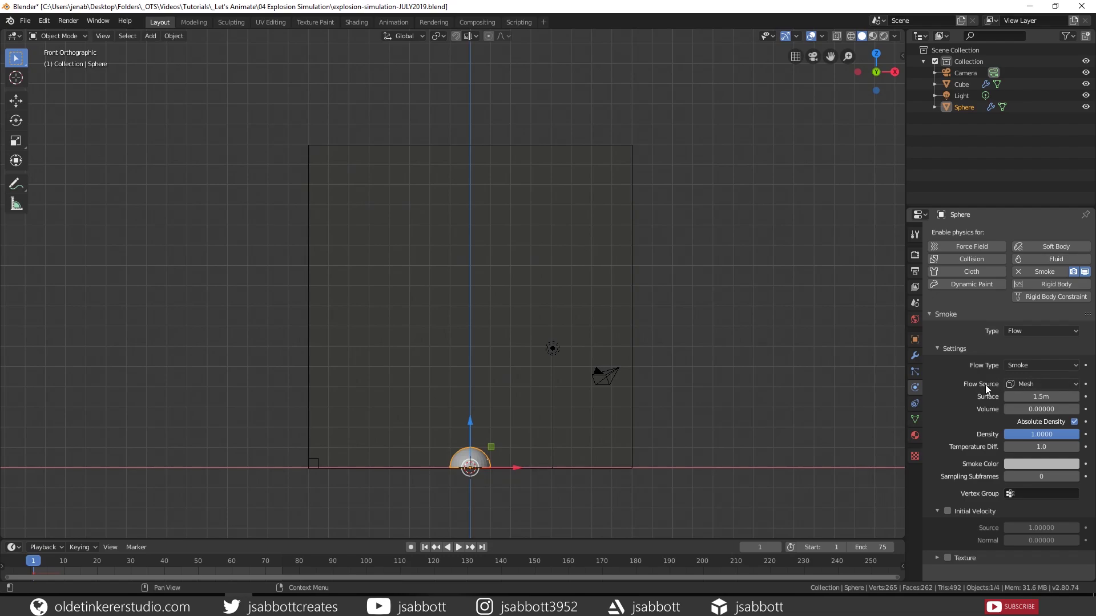
- Set the flow source to the fuel particle system and play the simulation
click(1077, 387)
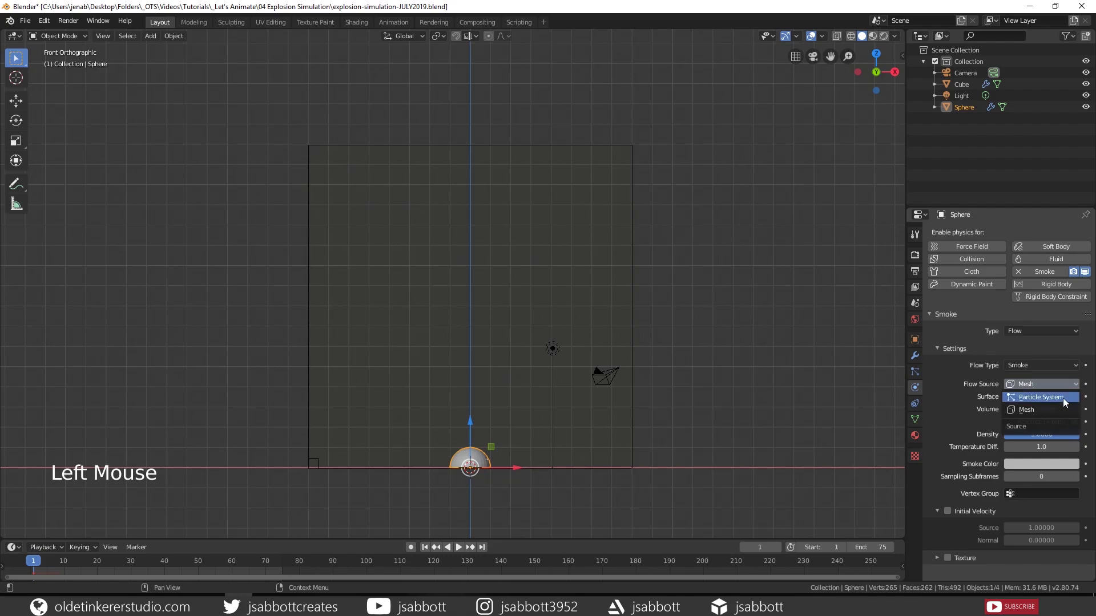
click(1063, 398)
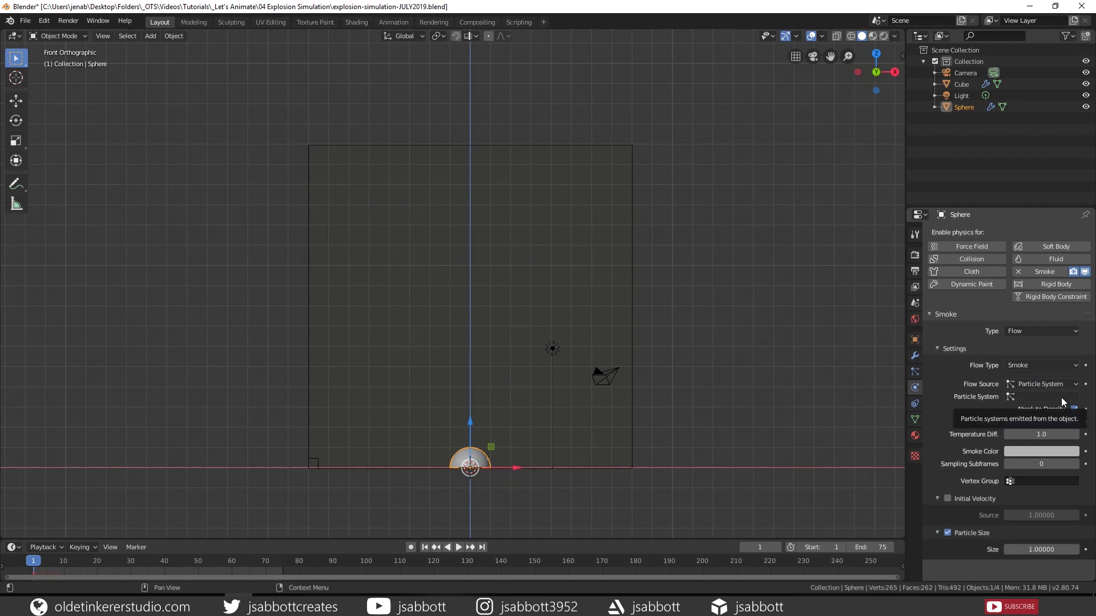
click(1045, 398)
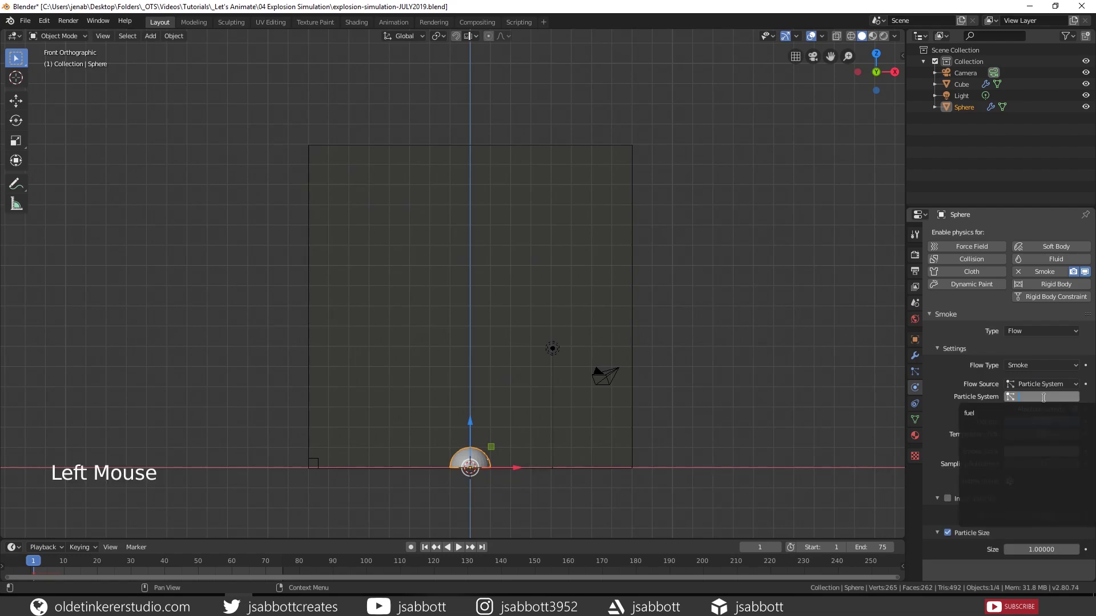
click(975, 414)
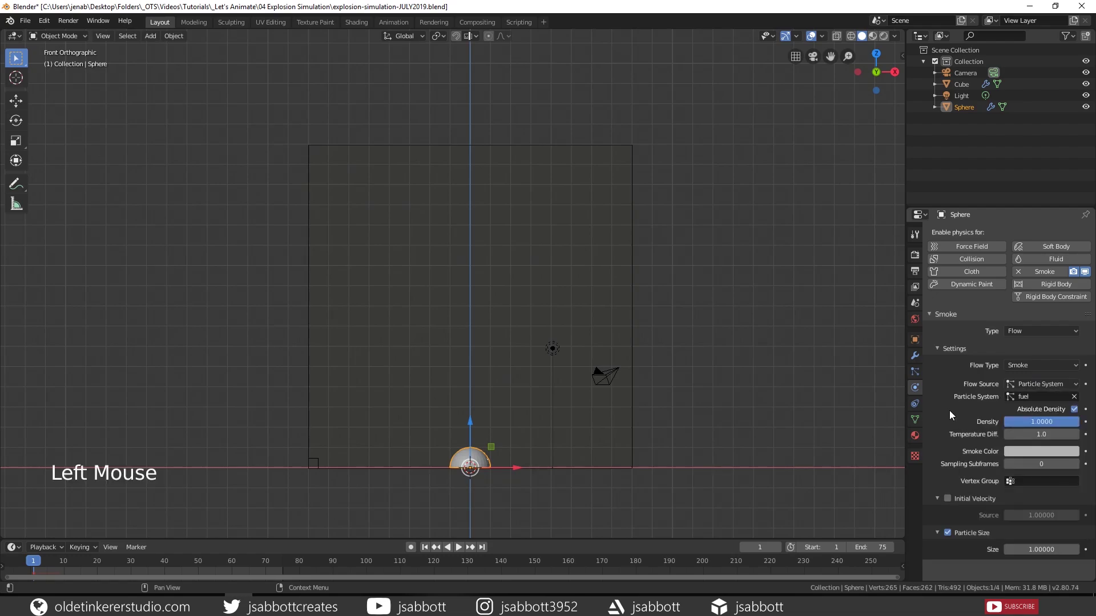
click(458, 547)
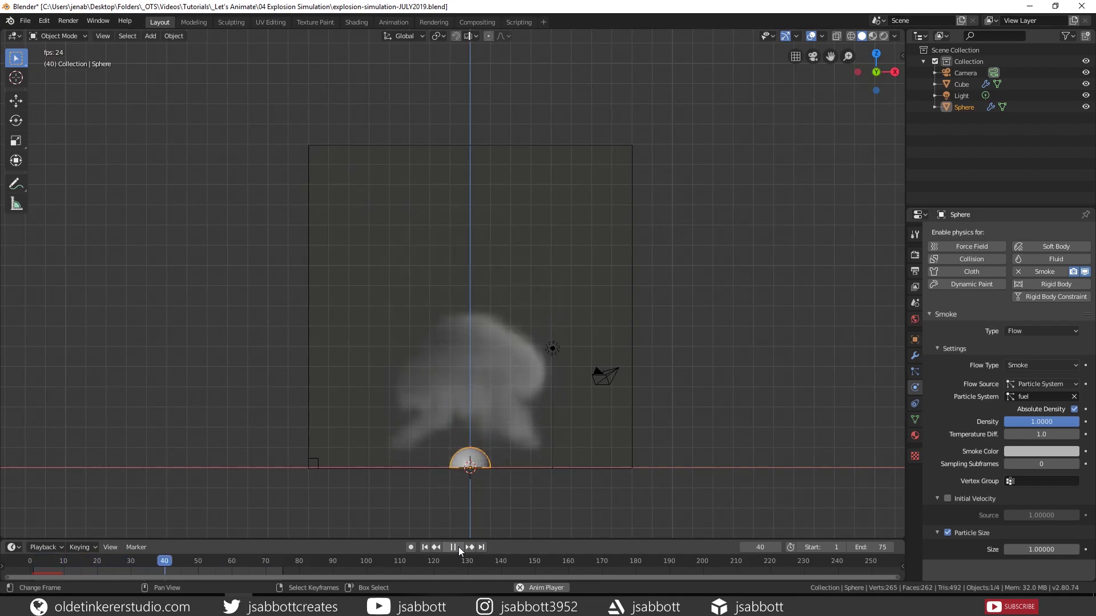
- Stop the smoke playback and rewind to frame 1
click(453, 547)
click(423, 547)
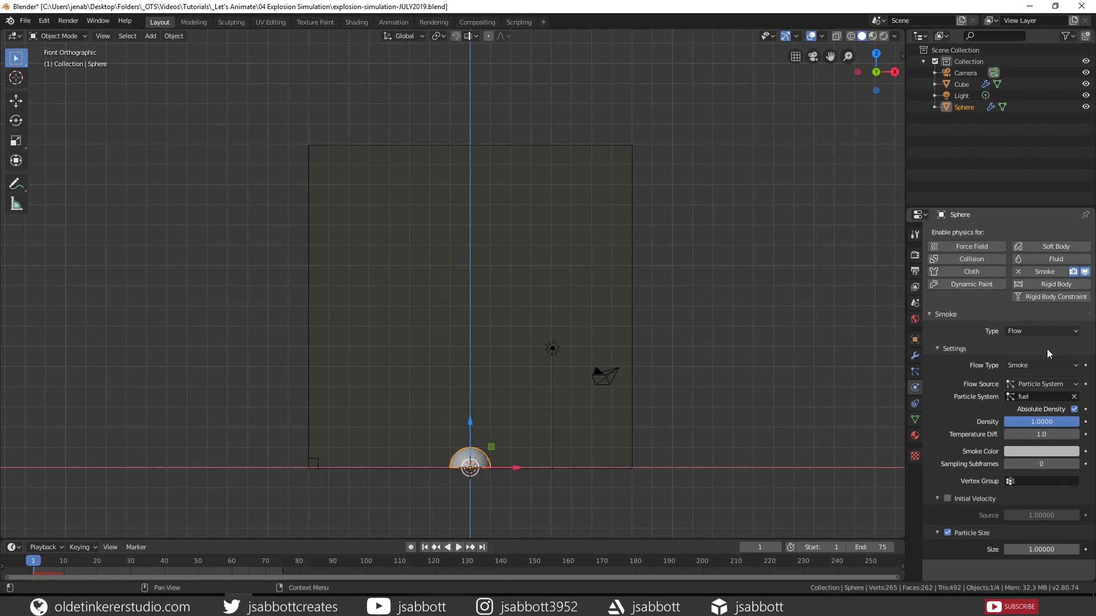
- Change the sphere's Flow Type to Fire with a Flame Rate of 4
click(1077, 367)
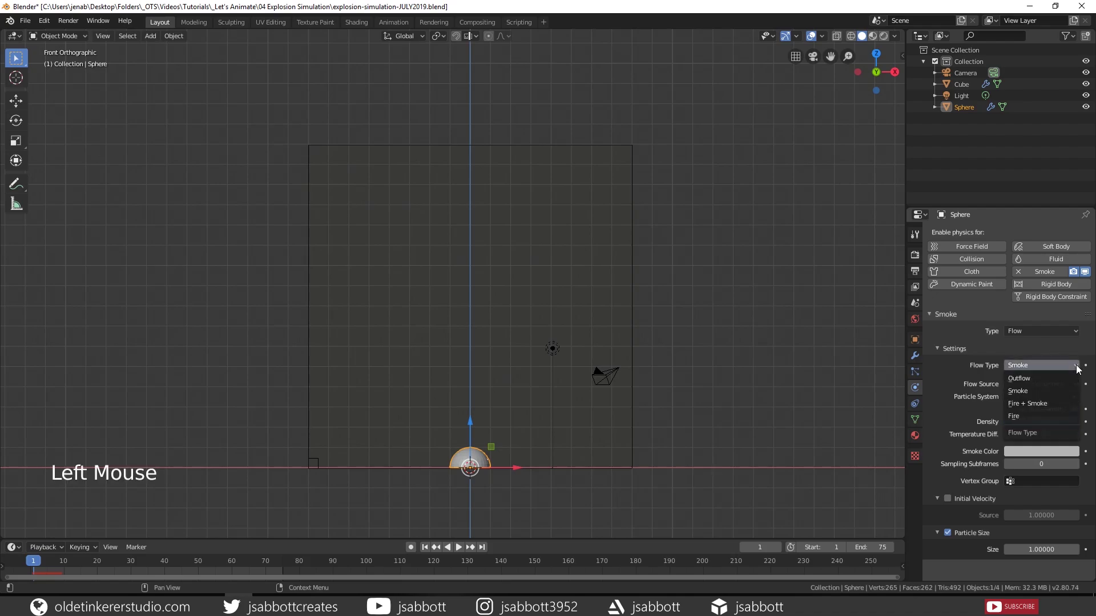
click(1016, 418)
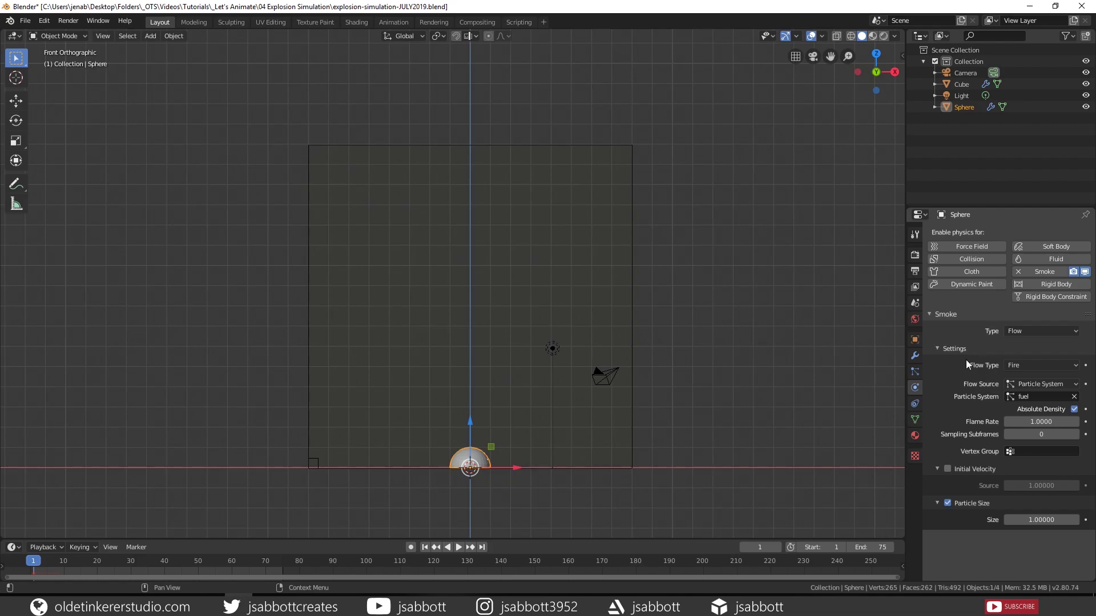
click(1033, 422)
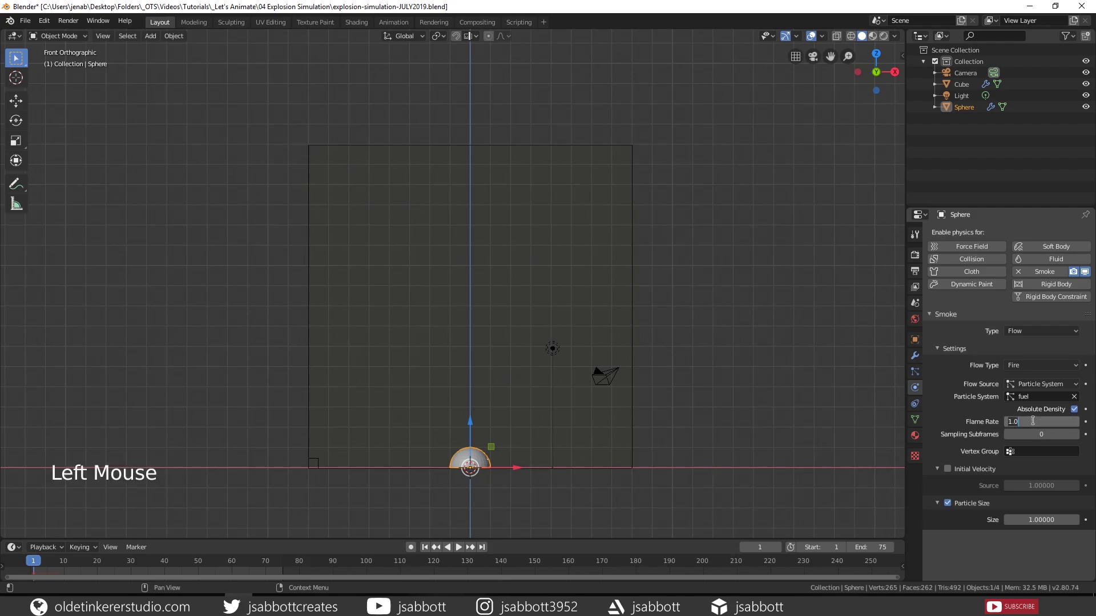
text(4)
key(Return)
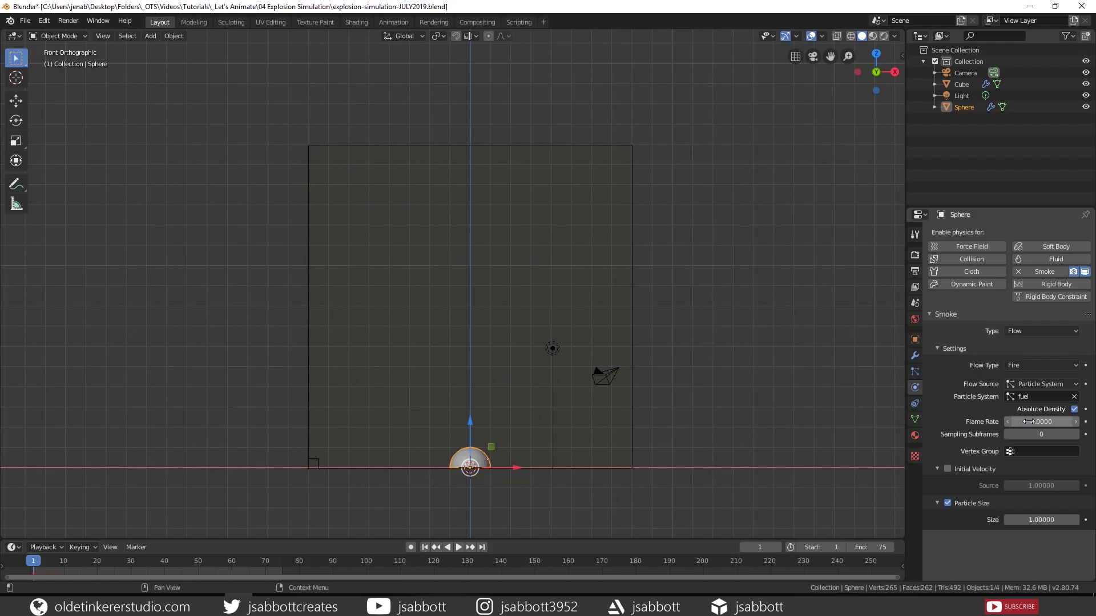
- Keyframe Flame Rate at 4 on frame 1 and at 0.5 on frame 6
key(i)
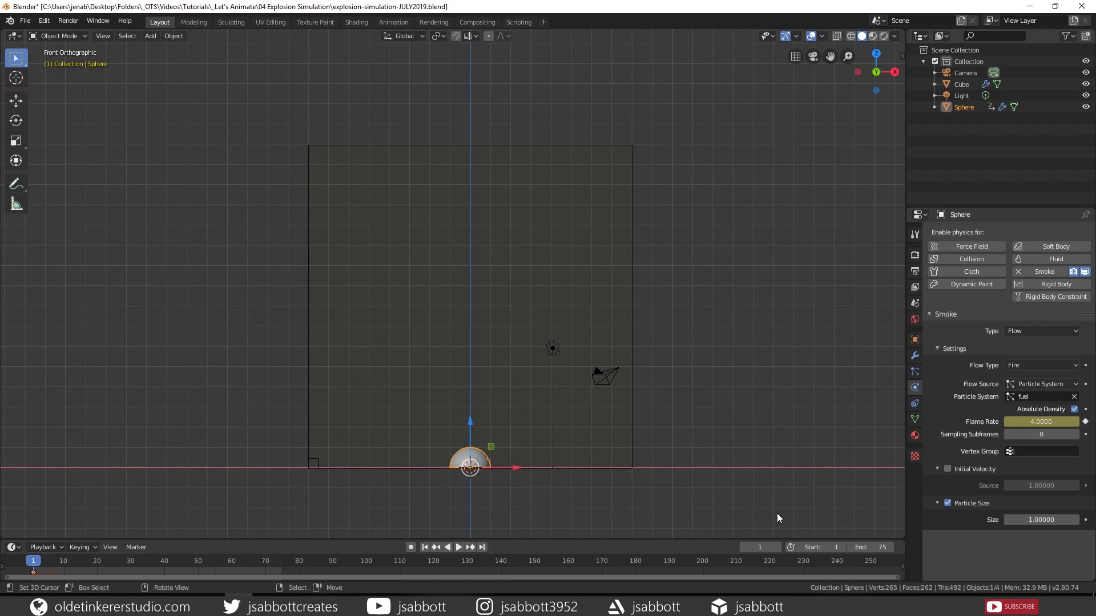
drag(763, 548, 766, 508)
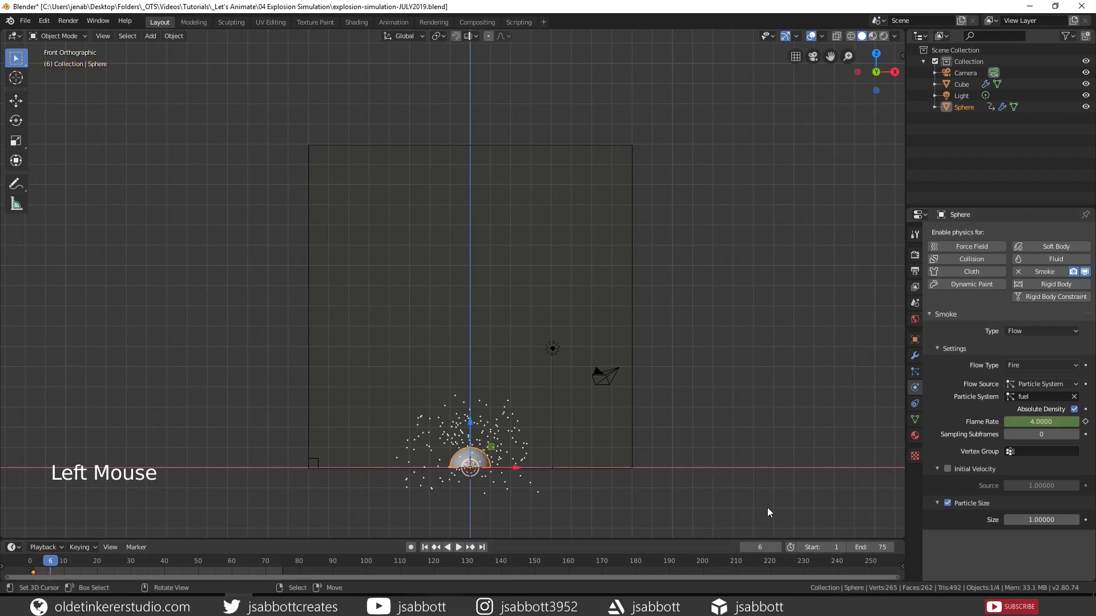
click(1041, 422)
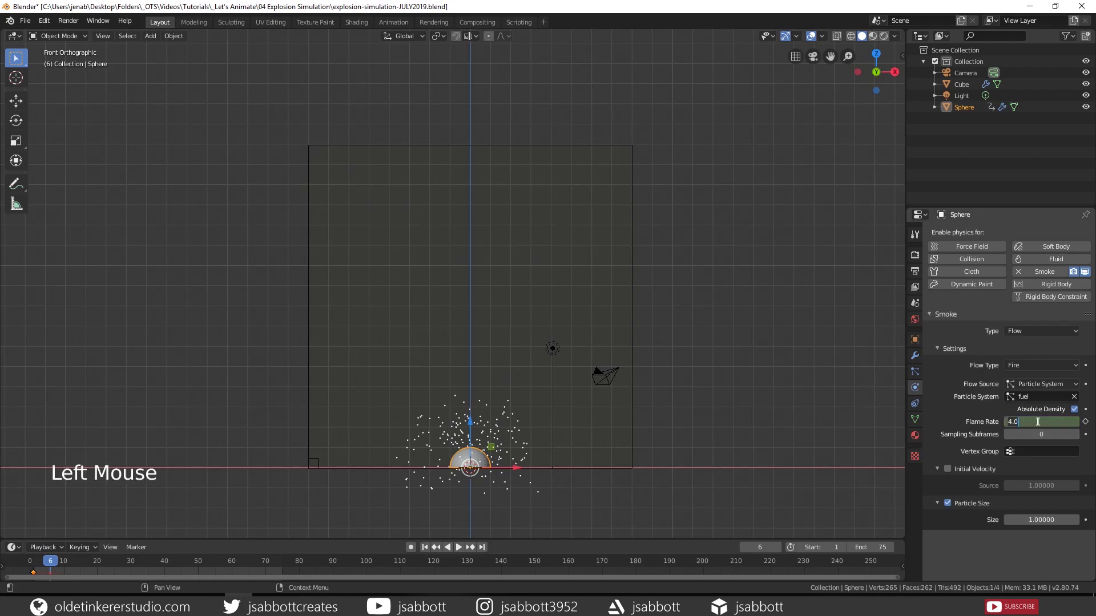
key(Return)
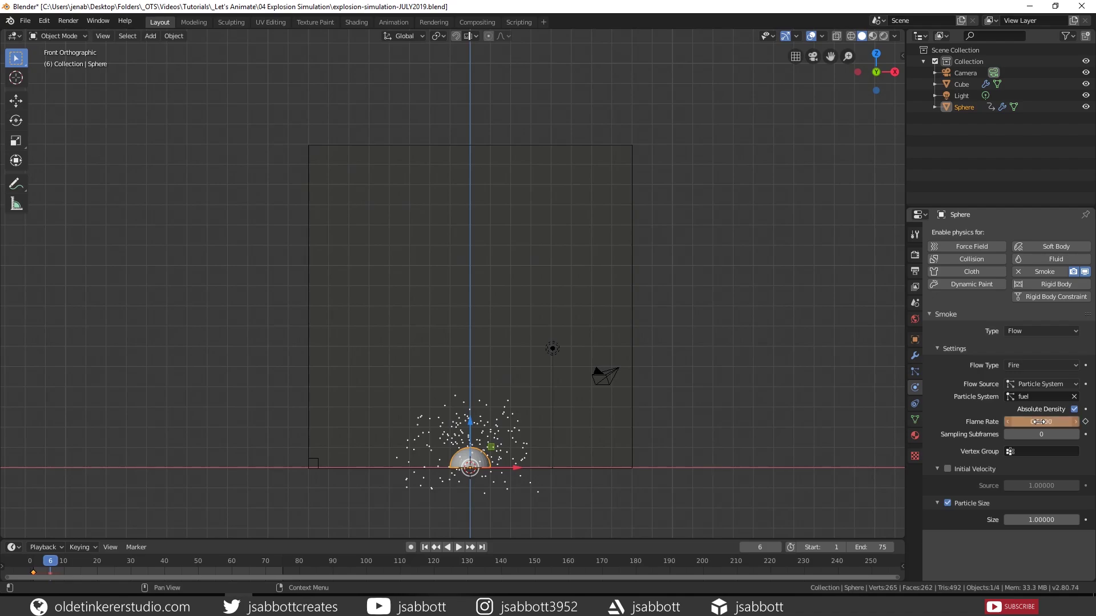
key(i)
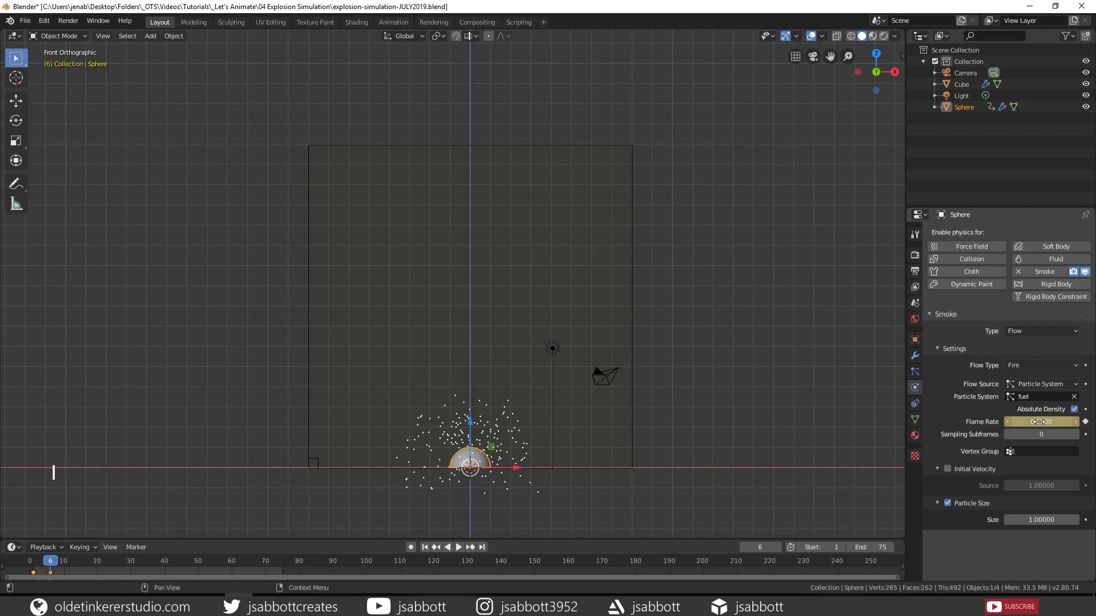
- Play the fire burst from frame 1, then stop playback
click(425, 547)
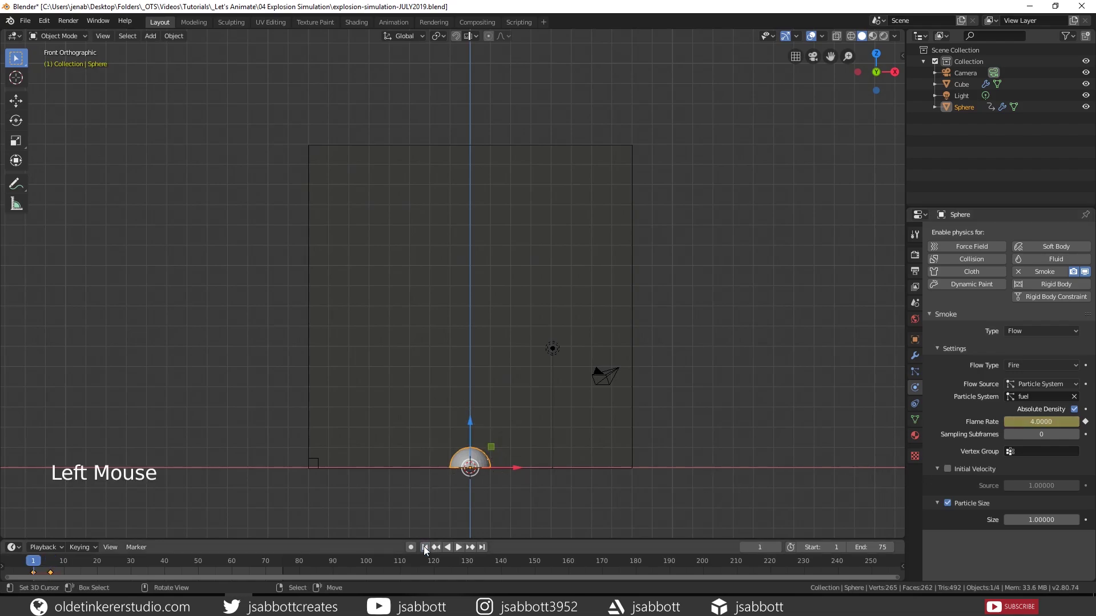
click(456, 546)
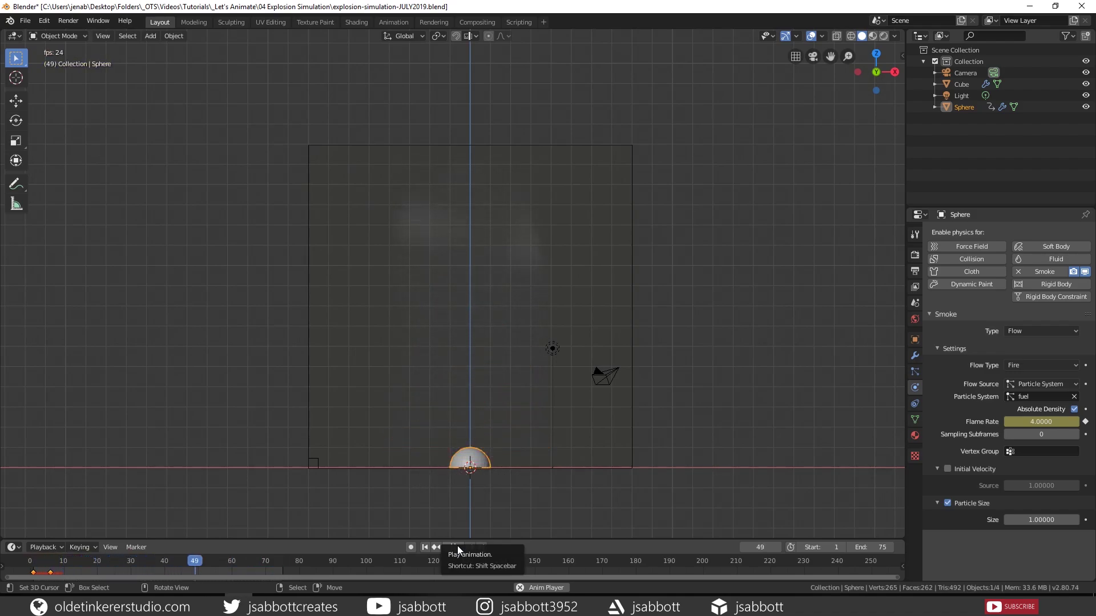
click(457, 545)
- Back at frame 1, raise the Cube domain's Flames Smoke value from 1.0 to 2.5
key(shift+Left)
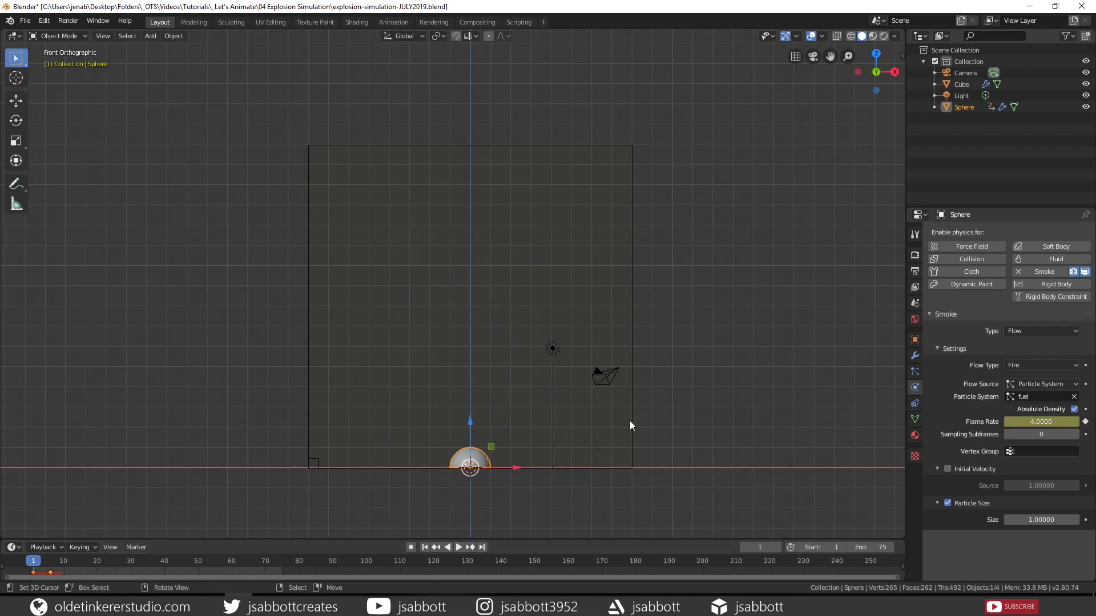
right_click(632, 416)
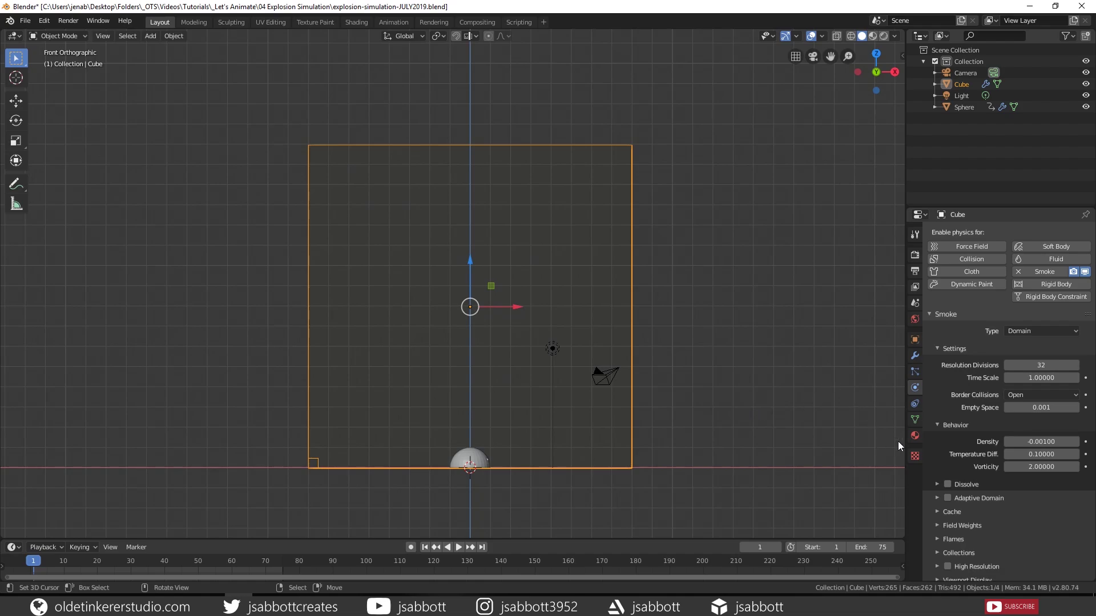
scroll(934, 475, down, 5)
click(938, 533)
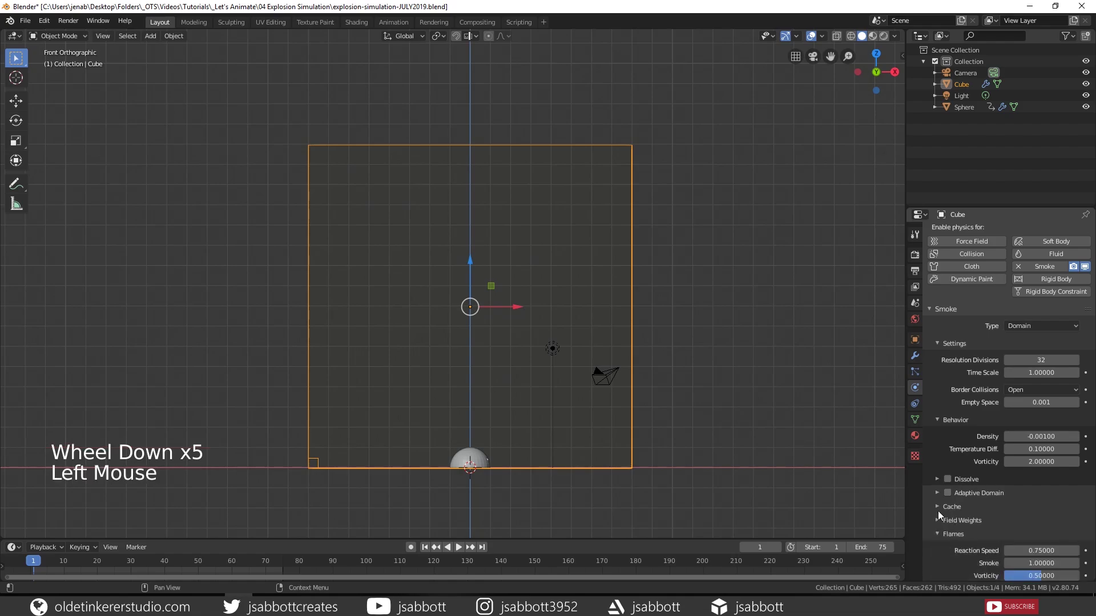
scroll(939, 502, down, 7)
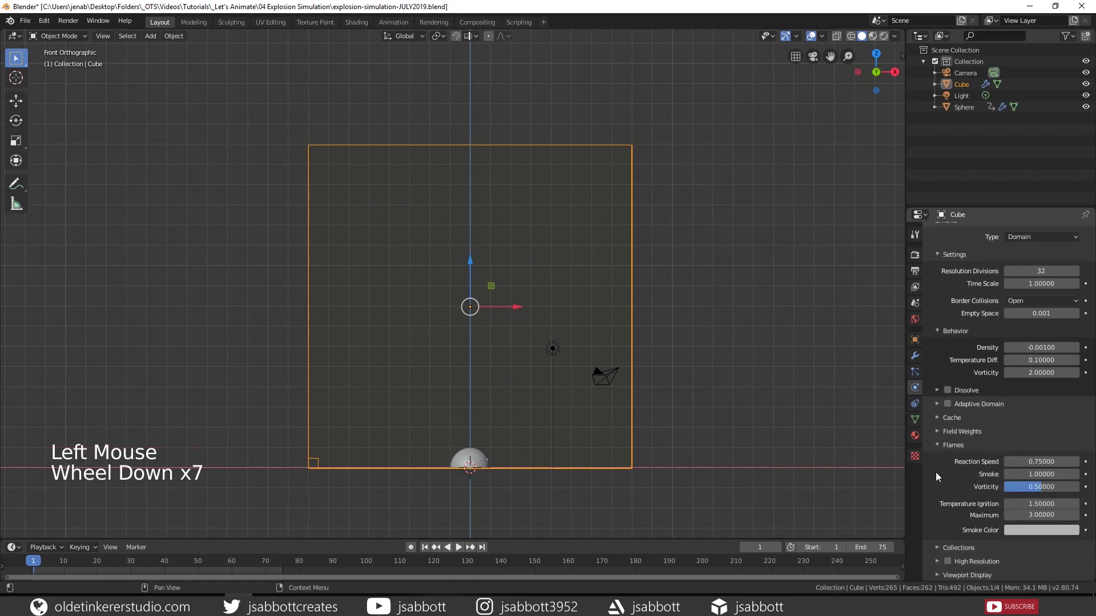
click(1041, 474)
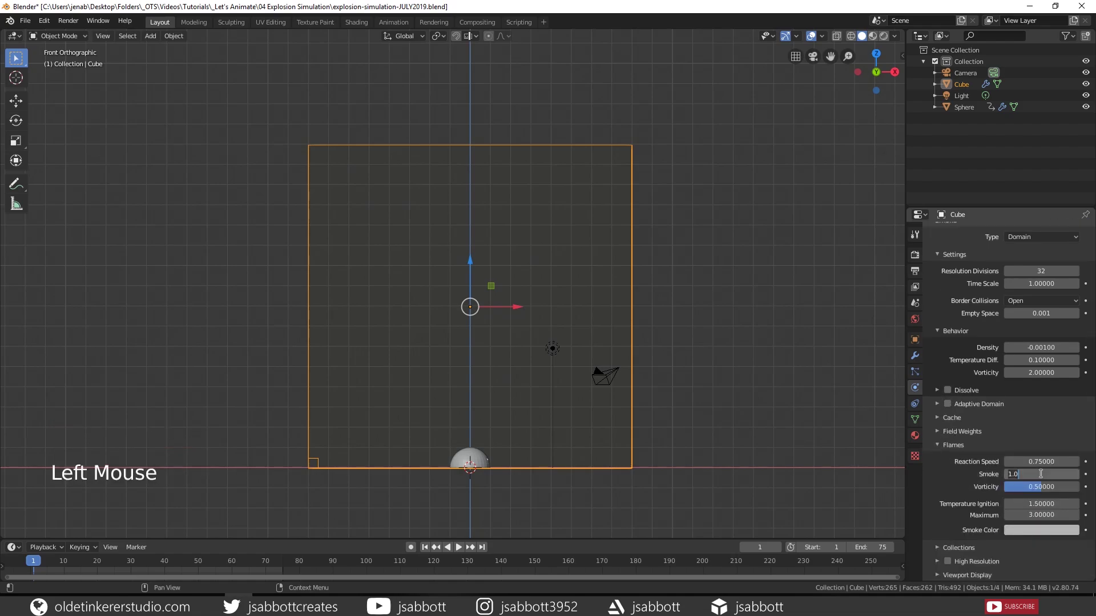
text(2.0)
key(Return)
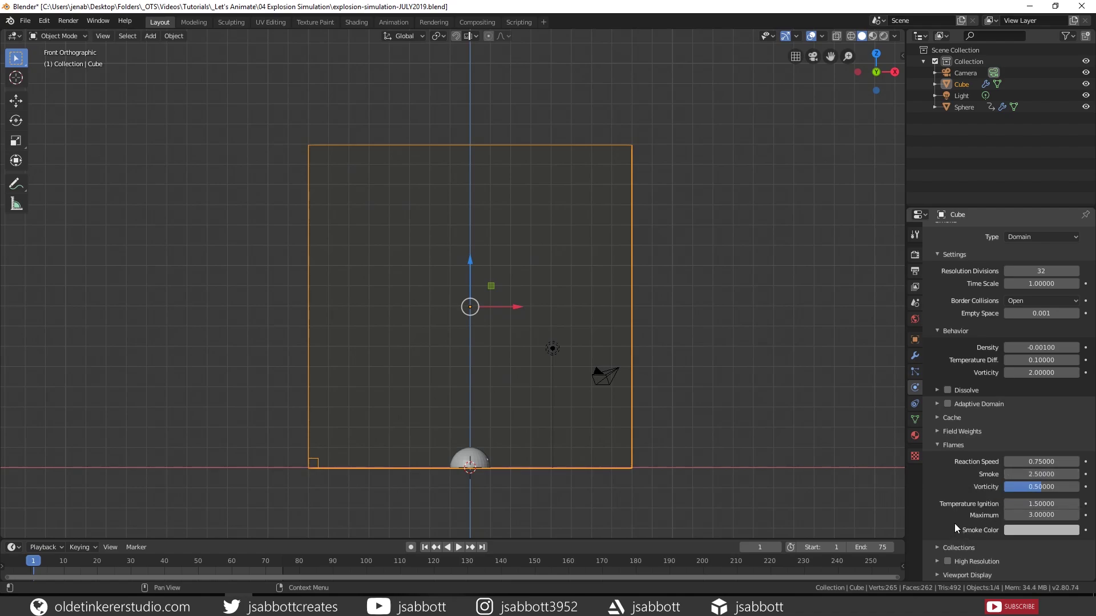
scroll(949, 542, down, 4)
- Raise the Cube domain's Viewport Display Thickness from 1.0 to 5.0
click(937, 574)
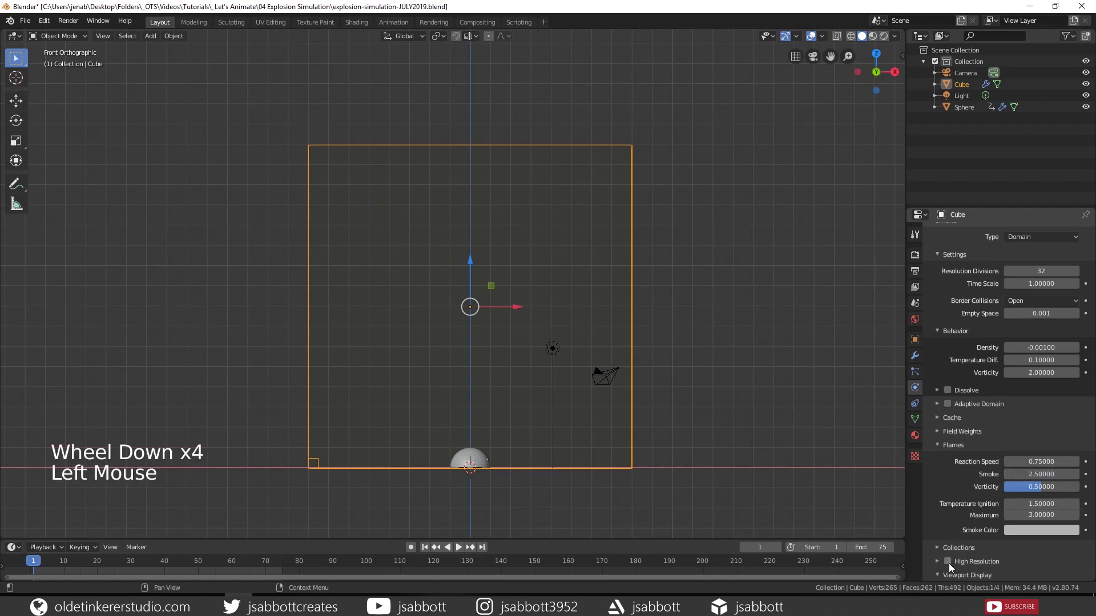
scroll(948, 563, down, 6)
scroll(950, 461, down, 4)
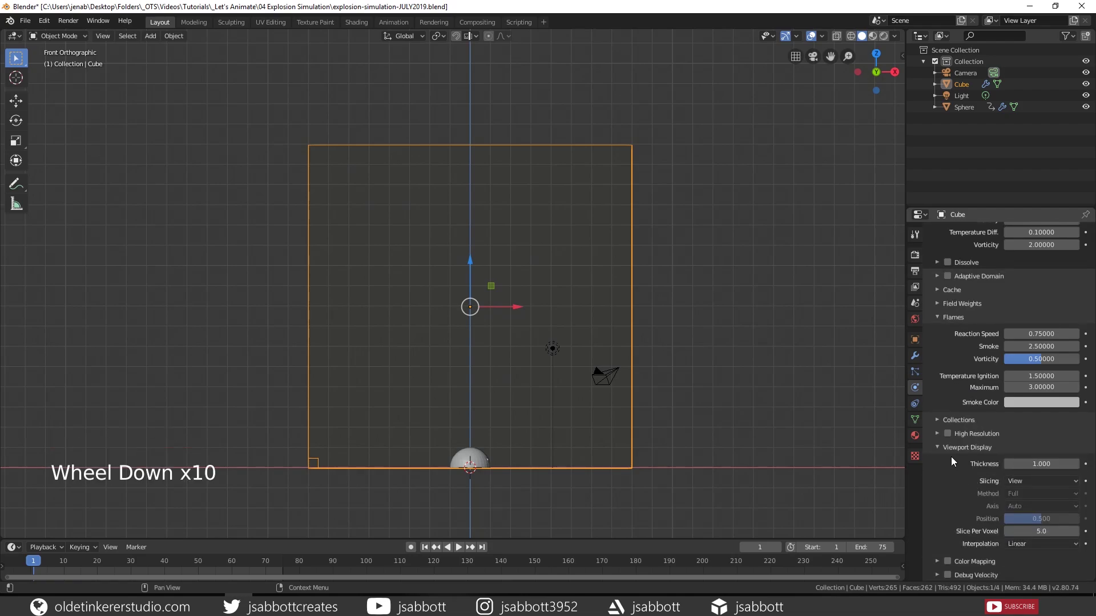
click(1032, 464)
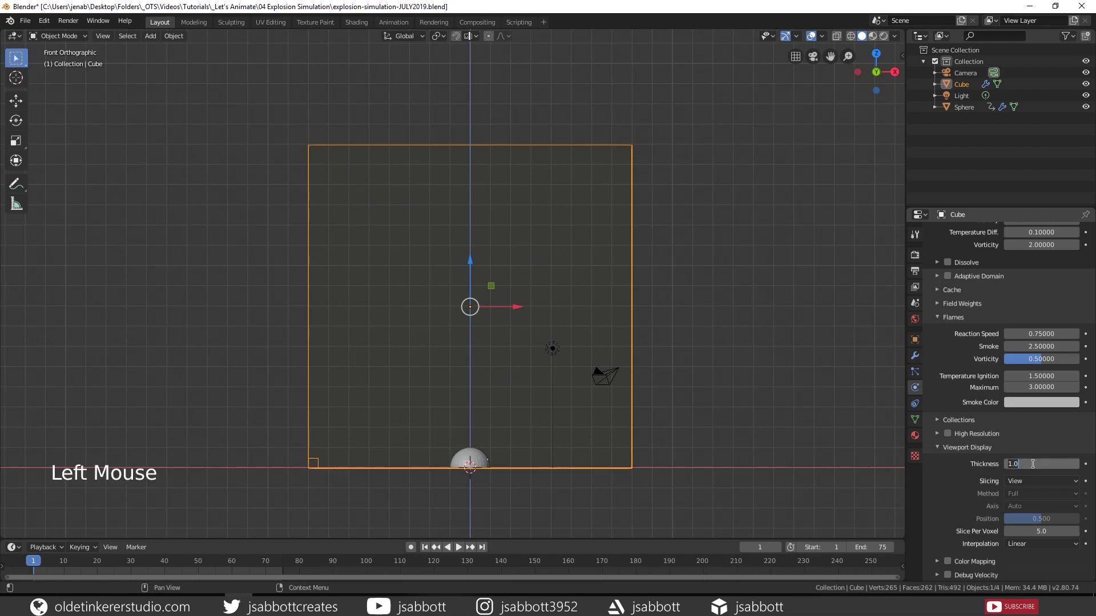
key(Return)
drag(1034, 464, 1073, 464)
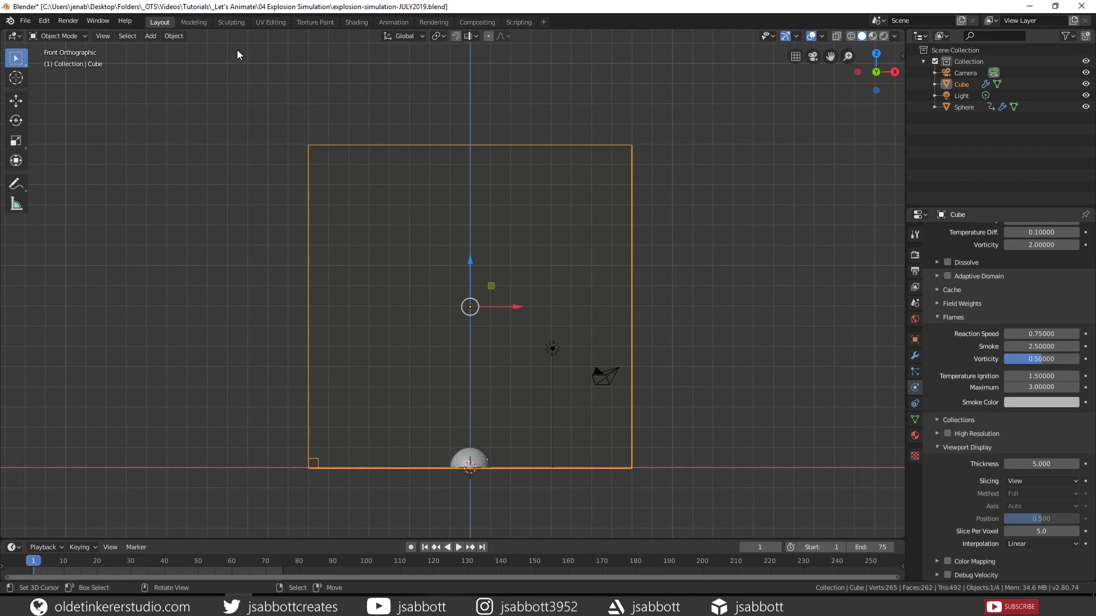
- In the Shading workspace, give the Cube a new material and delete its Principled BSDF node
click(357, 21)
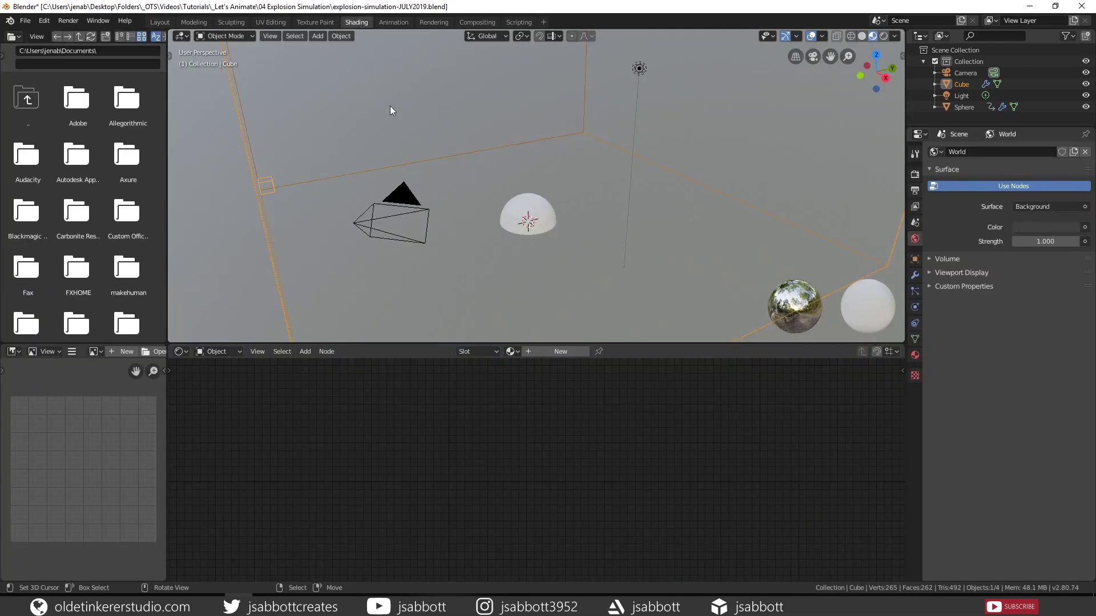
click(547, 351)
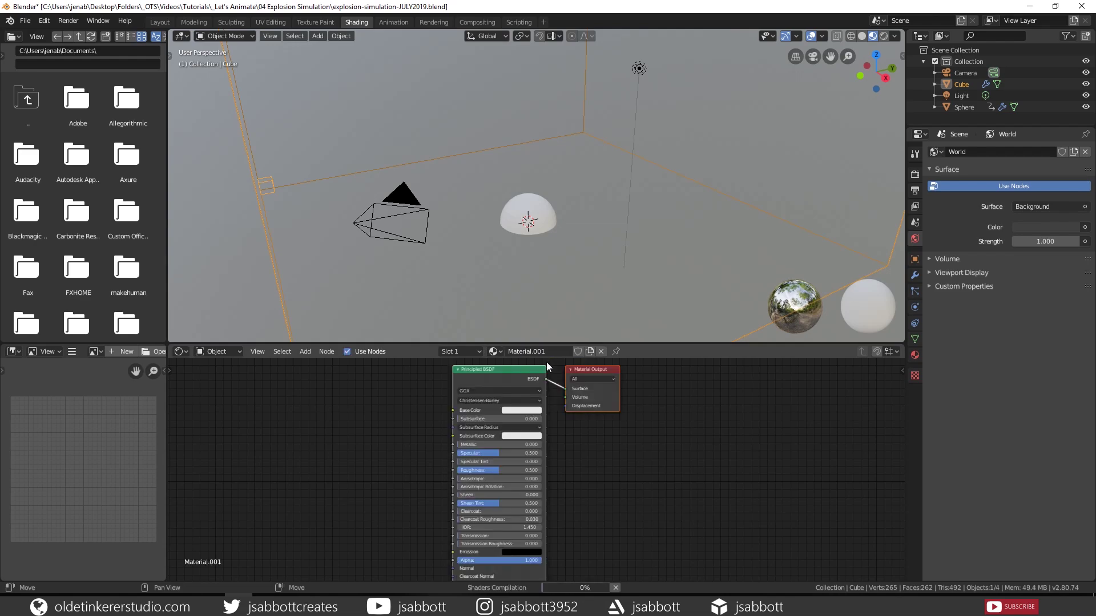
click(555, 409)
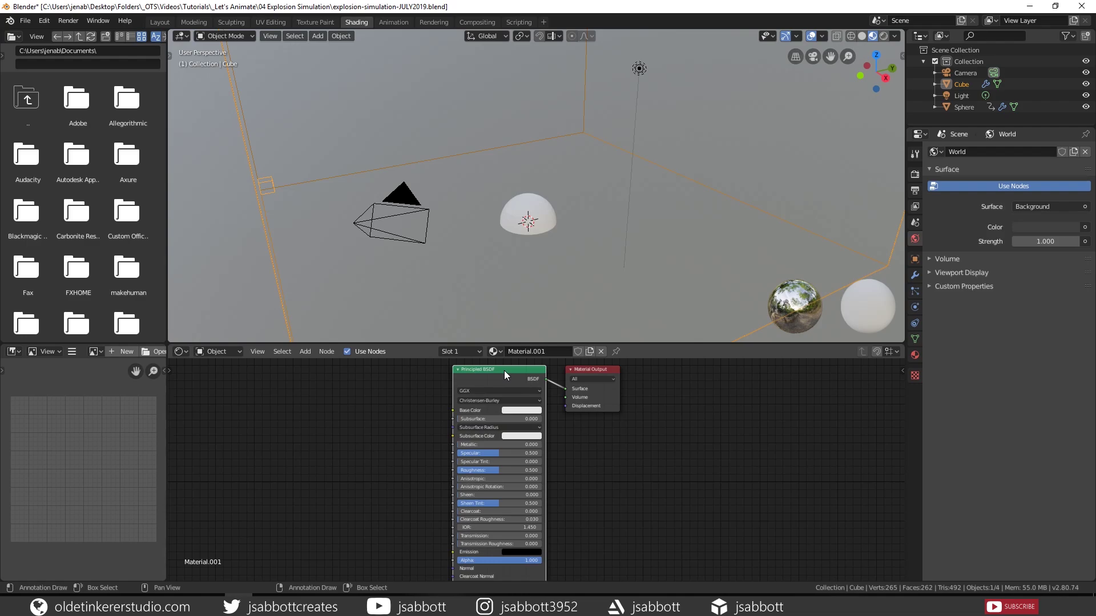
key(x)
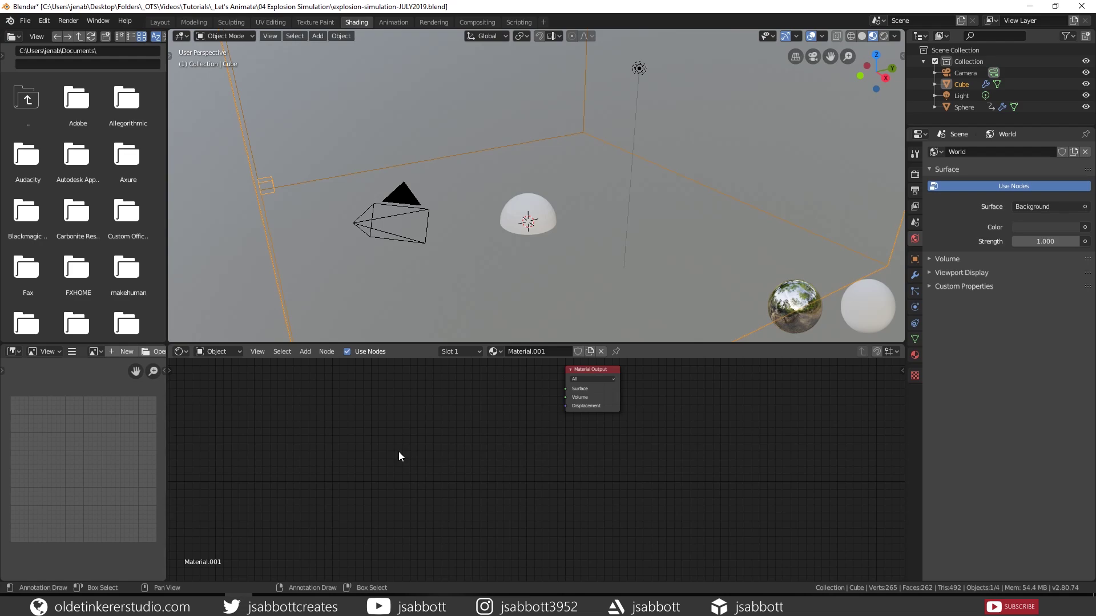
- Add a Principled Volume node and link its Volume output to the Material Output's Volume input
key(shift+a)
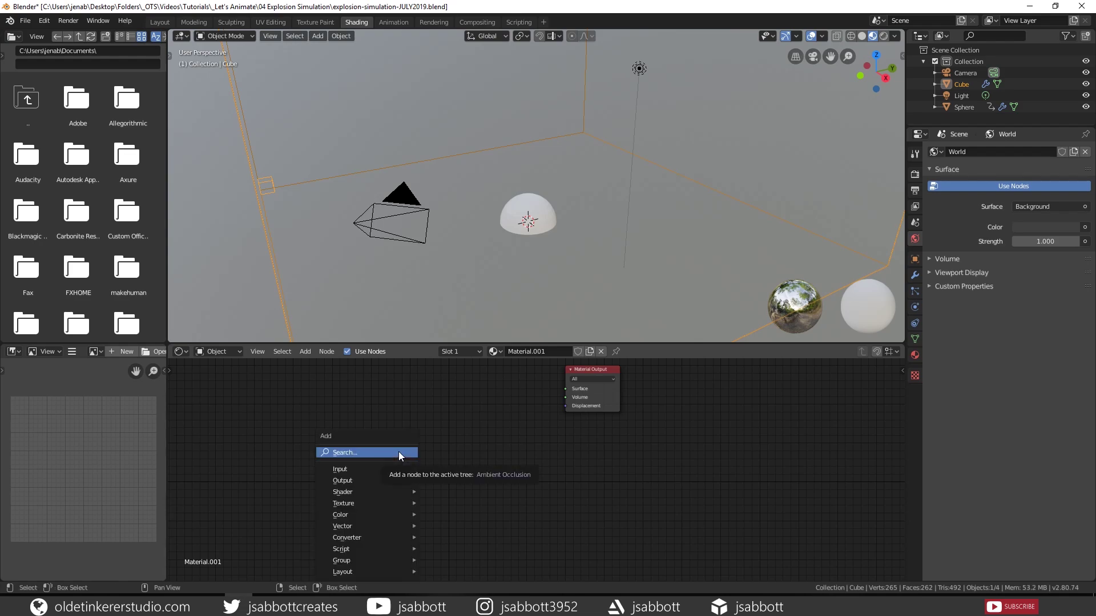
mouse_move(365, 491)
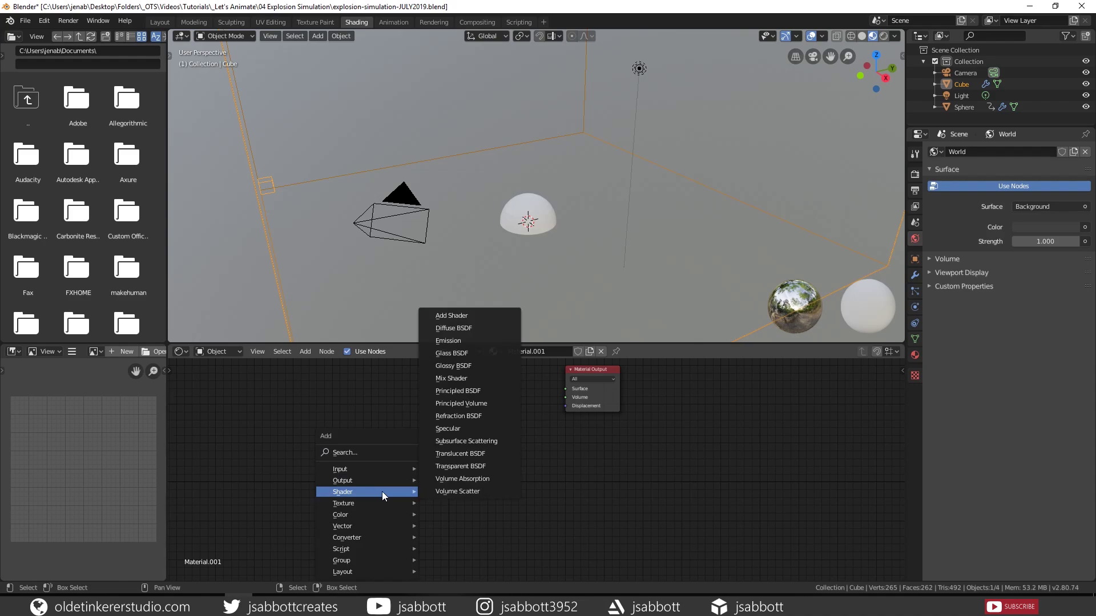
click(475, 405)
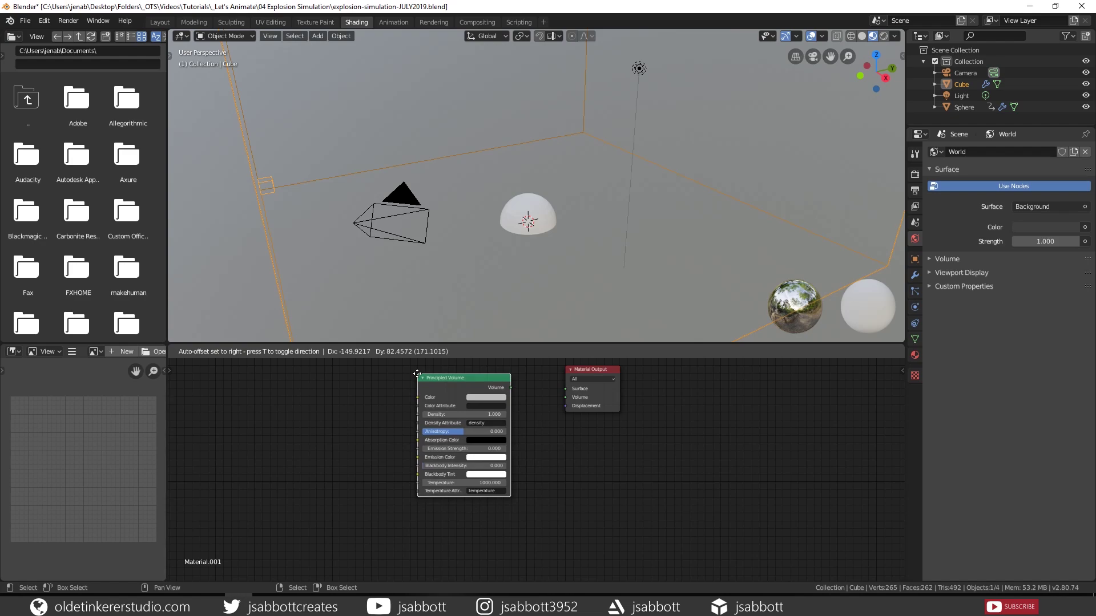
click(417, 374)
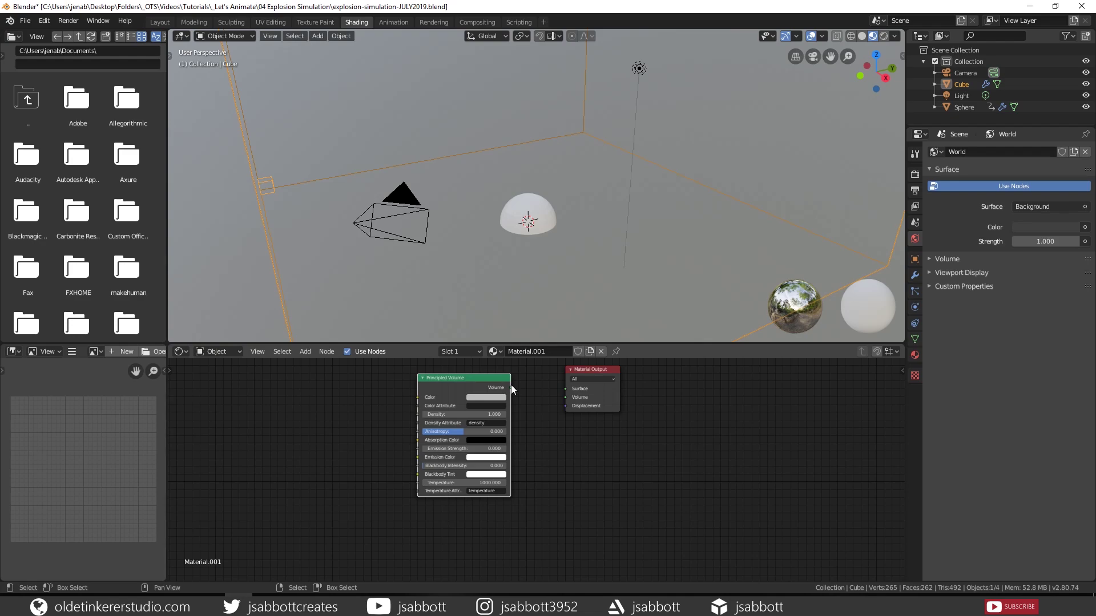
drag(512, 387, 565, 398)
- Splice an Add Shader node into the Principled Volume to Material Output volume link
key(shift+a)
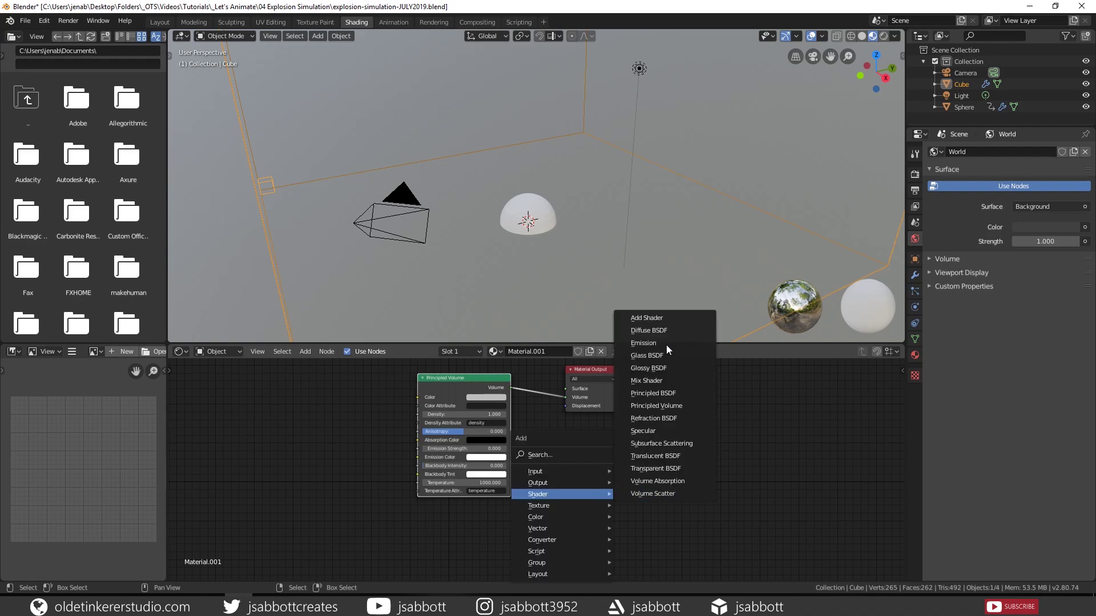
click(662, 318)
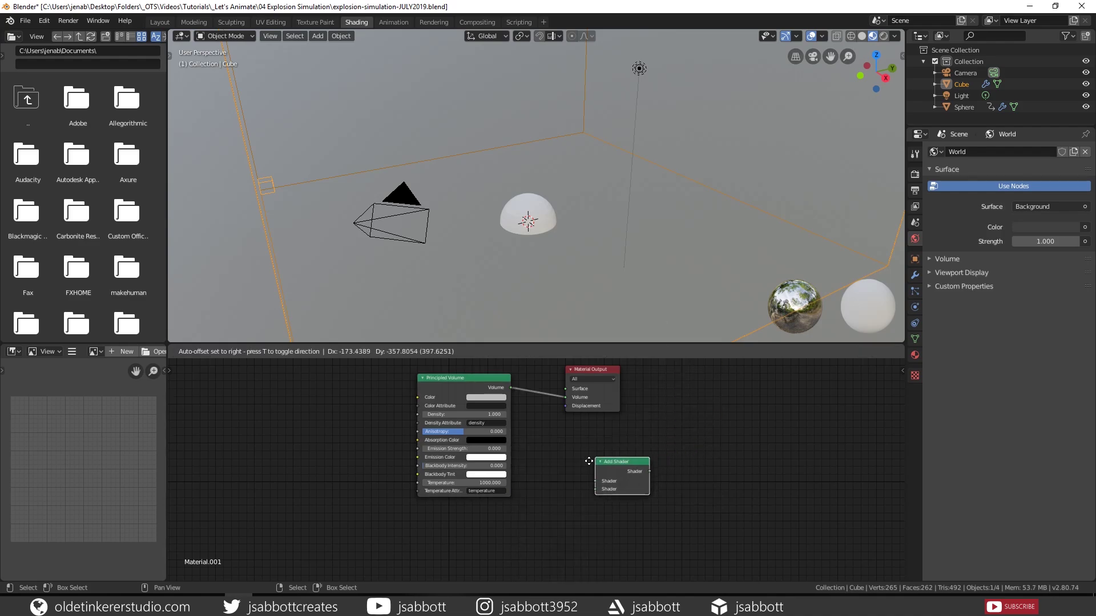
click(529, 451)
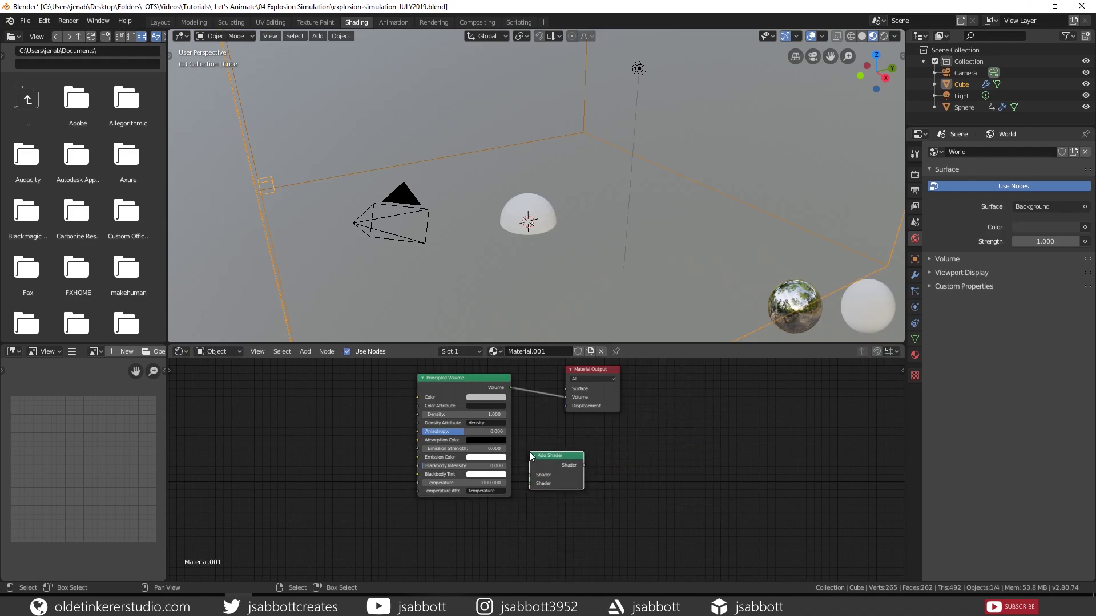
drag(481, 379, 424, 379)
click(567, 459)
drag(567, 459, 523, 384)
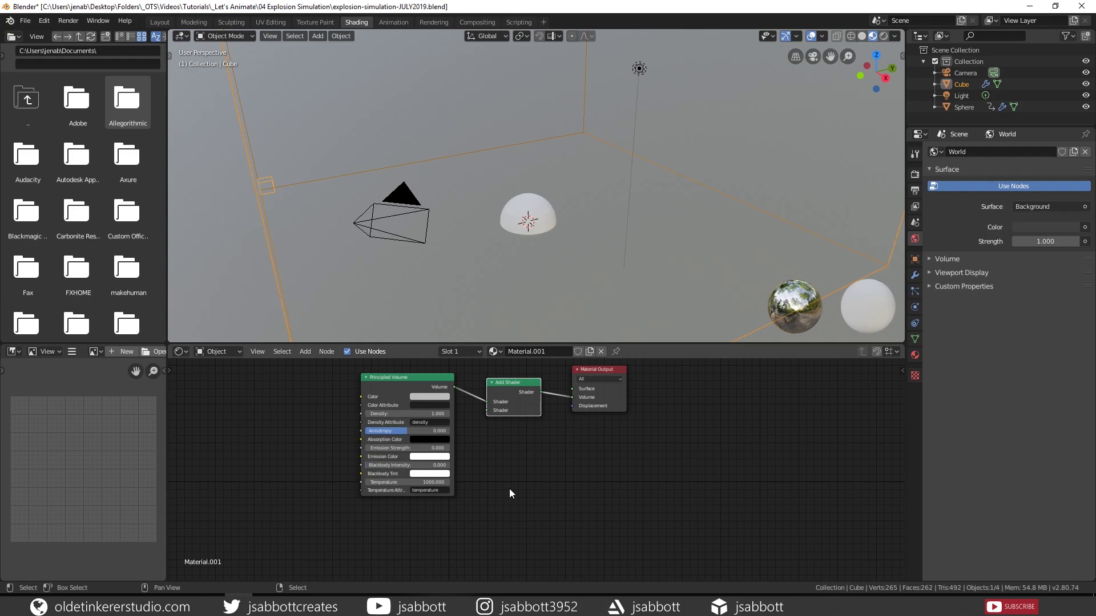
- Add an Attribute node below the Add Shader with its Name set to 'flame'
key(shift+a)
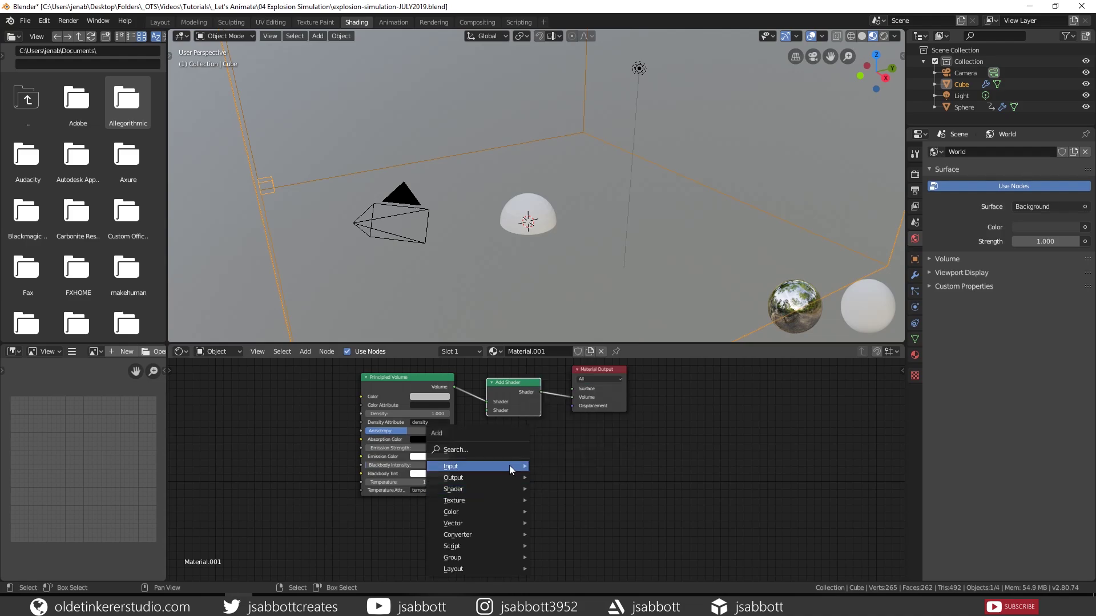
mouse_move(485, 467)
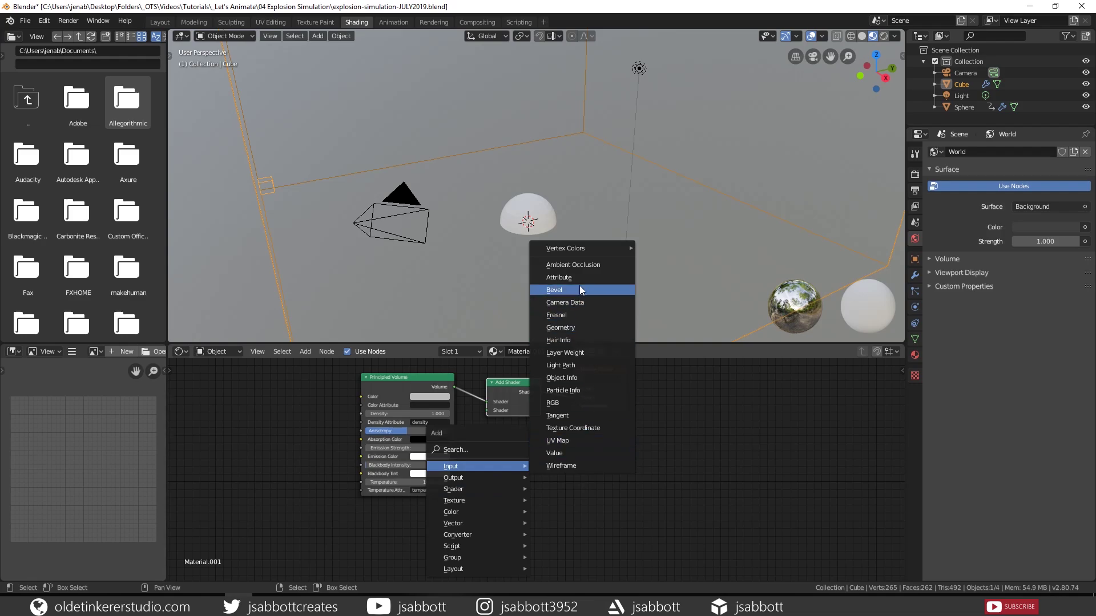
click(562, 278)
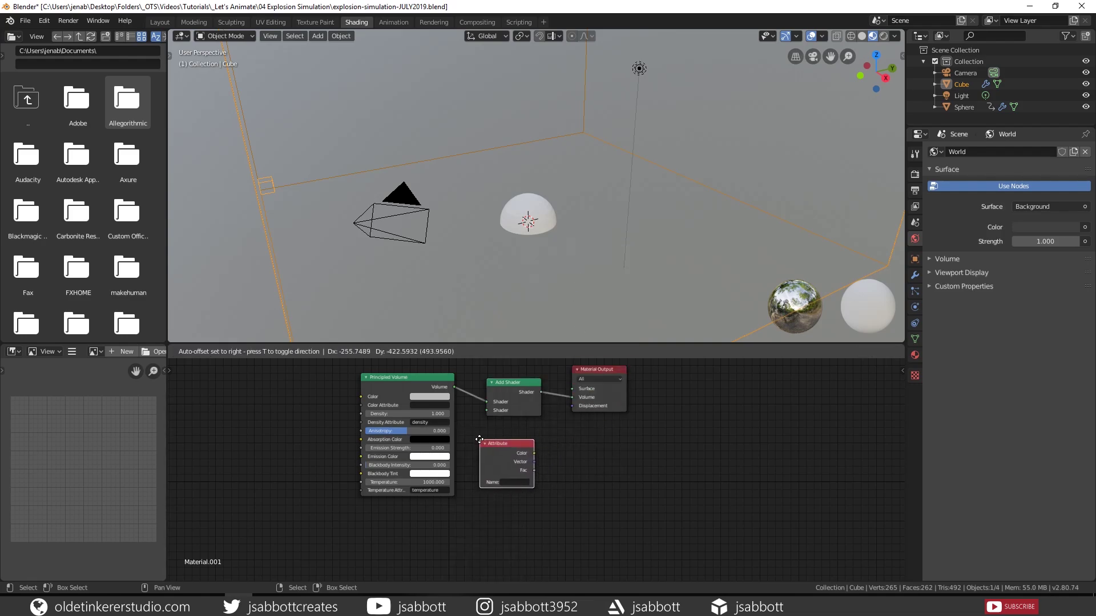
click(479, 439)
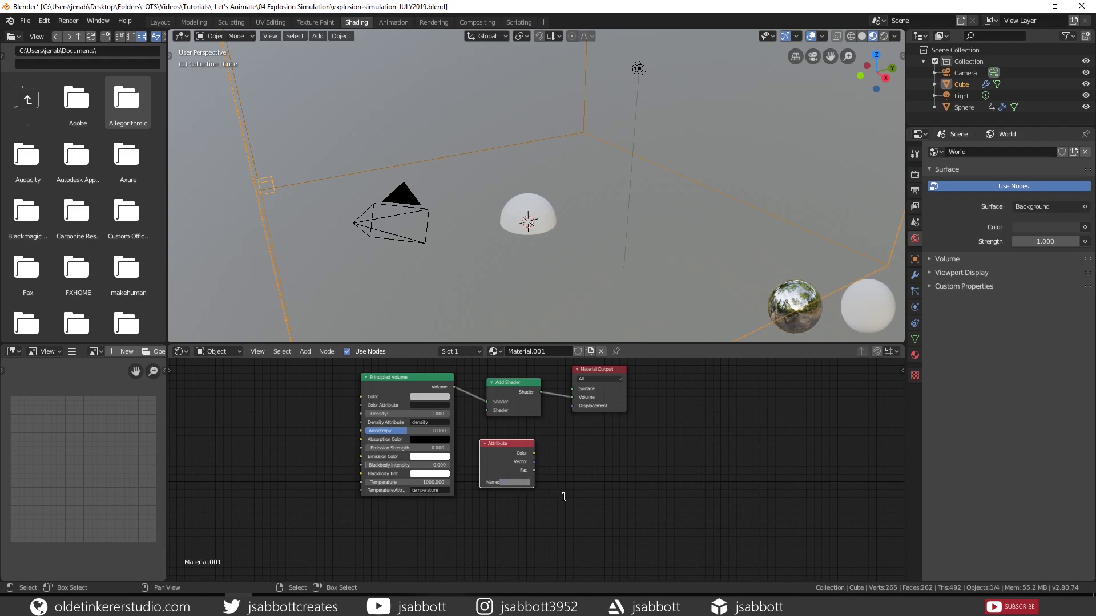
key(Return)
- Add a Math node below the Attribute node and set its operation to Multiply
key(shift+a)
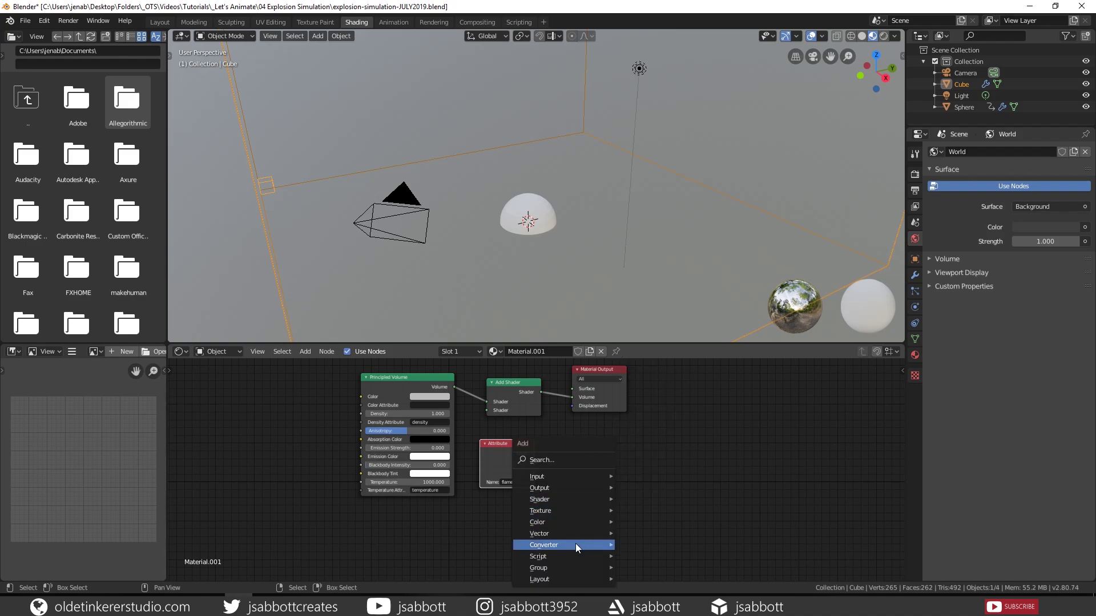
mouse_move(575, 544)
click(648, 457)
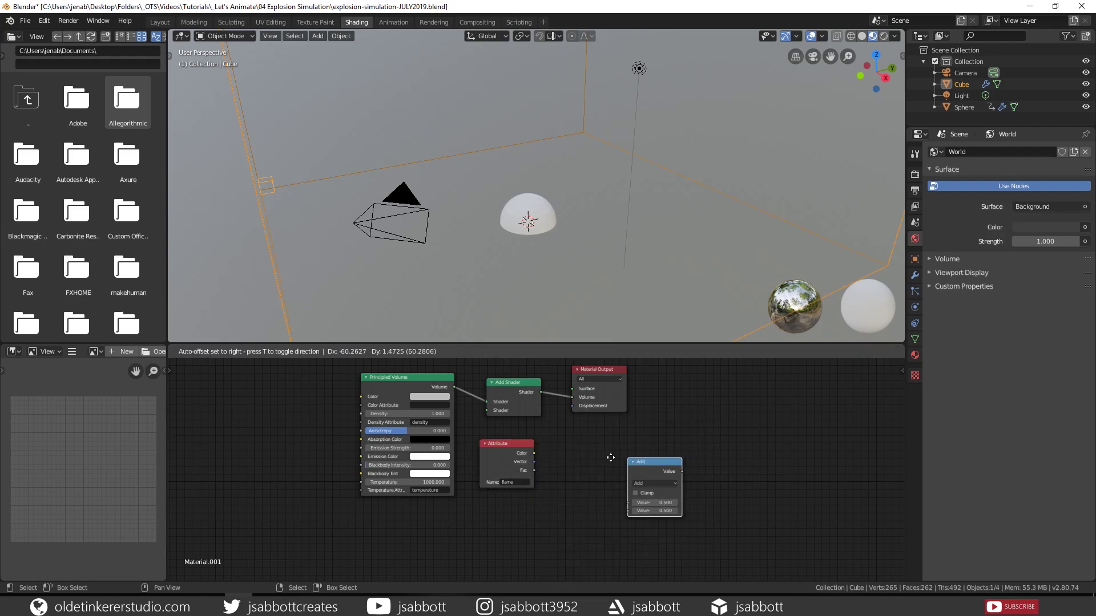
click(485, 500)
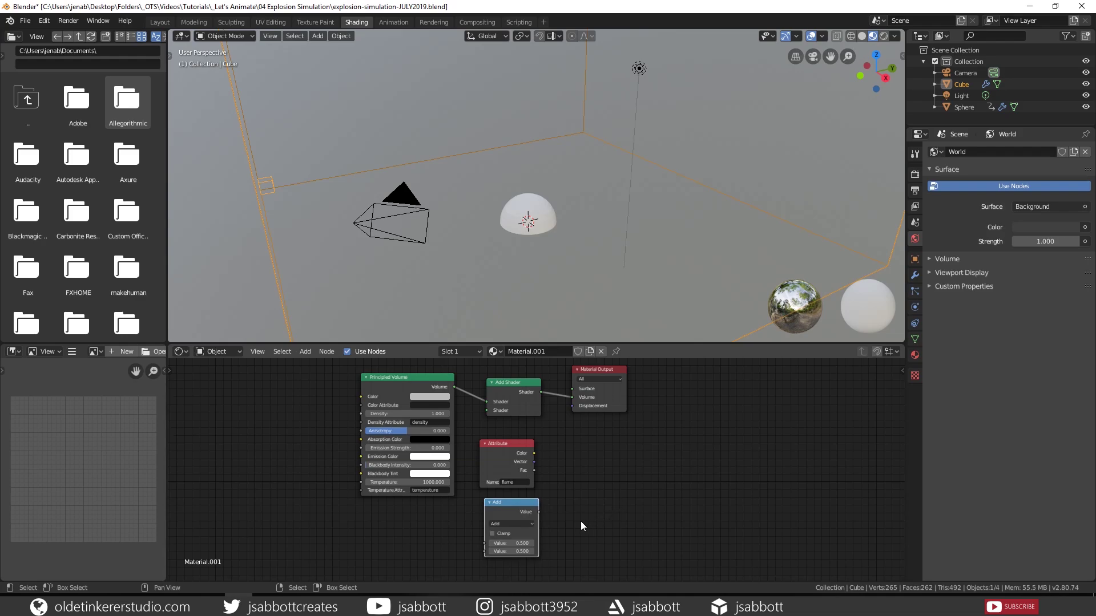
click(532, 523)
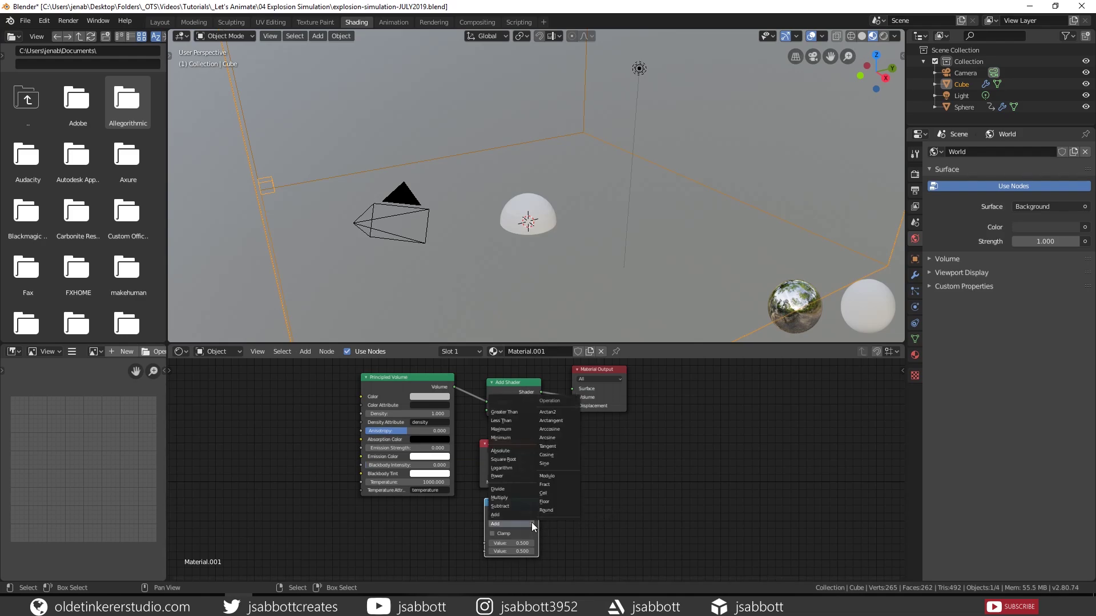
click(499, 498)
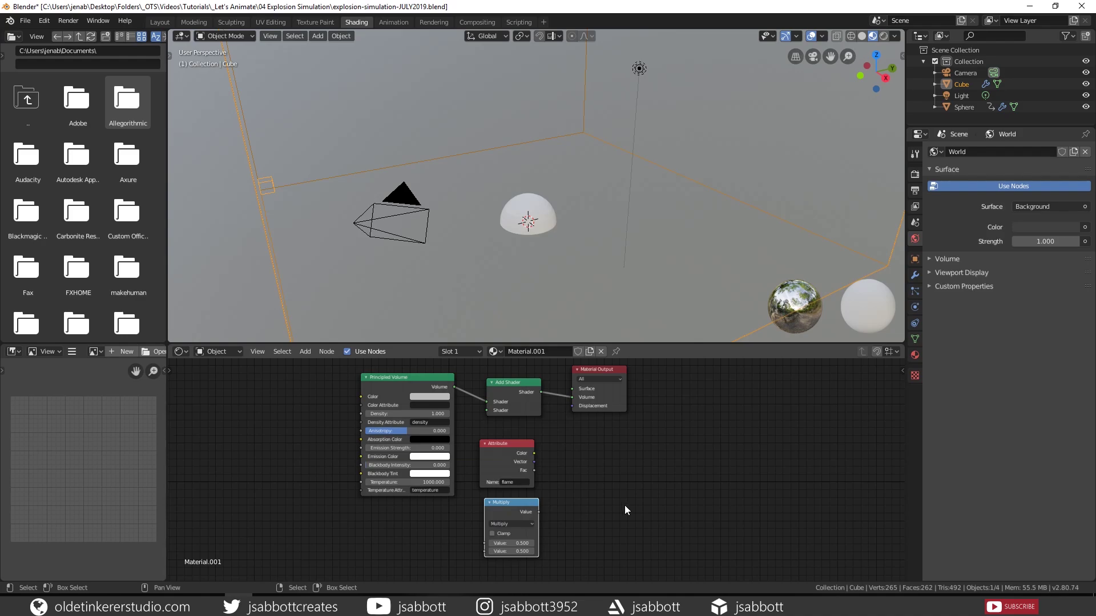
- Add an Emission node and connect the Attribute's Fac to the Multiply node's first Value
key(shift+a)
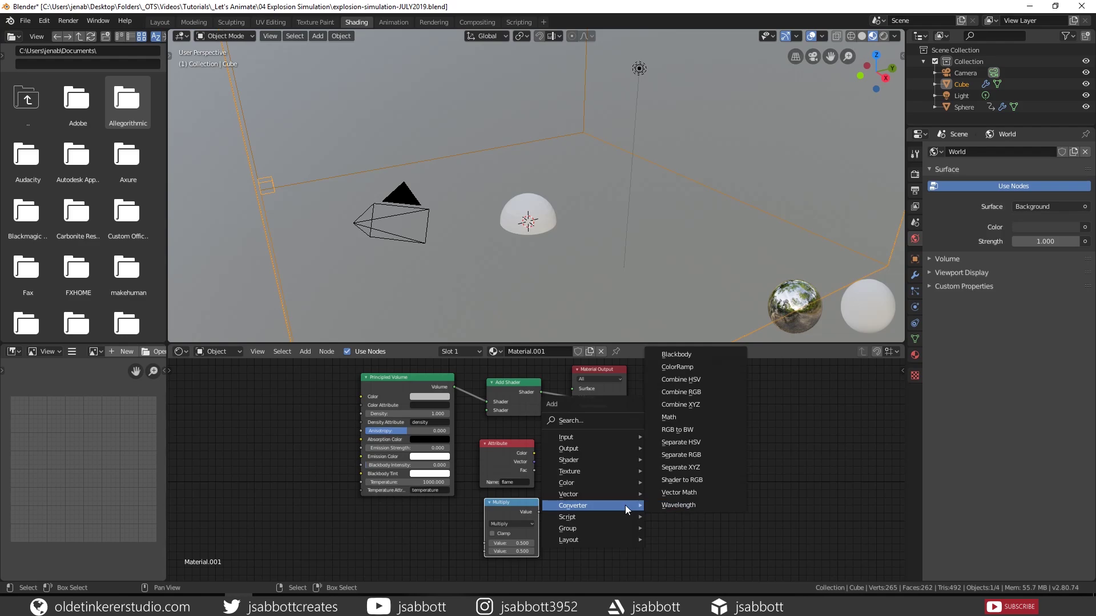
mouse_move(626, 463)
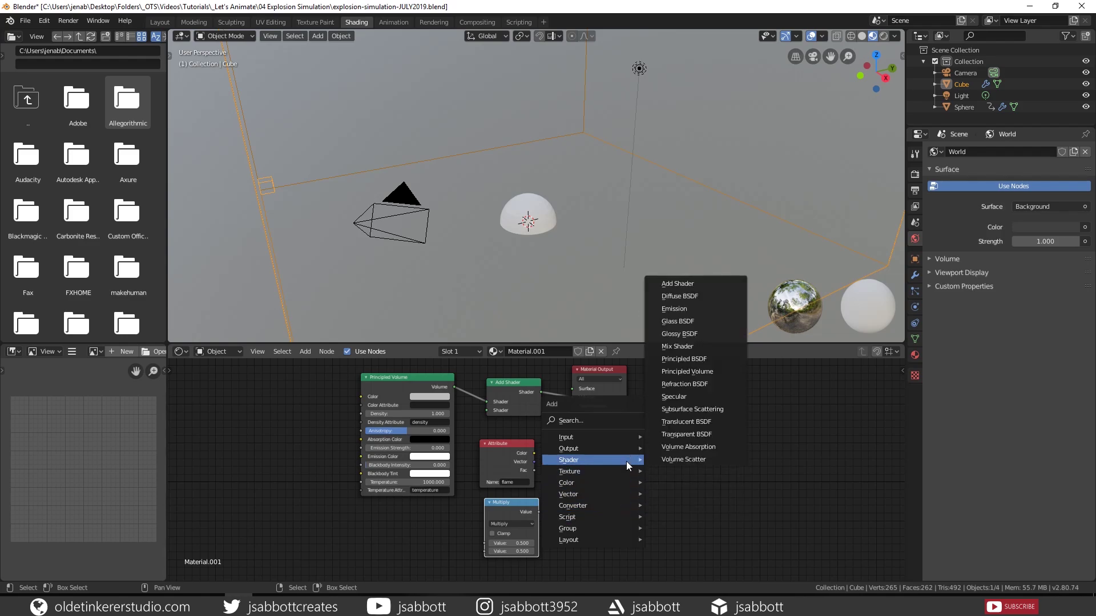
click(676, 309)
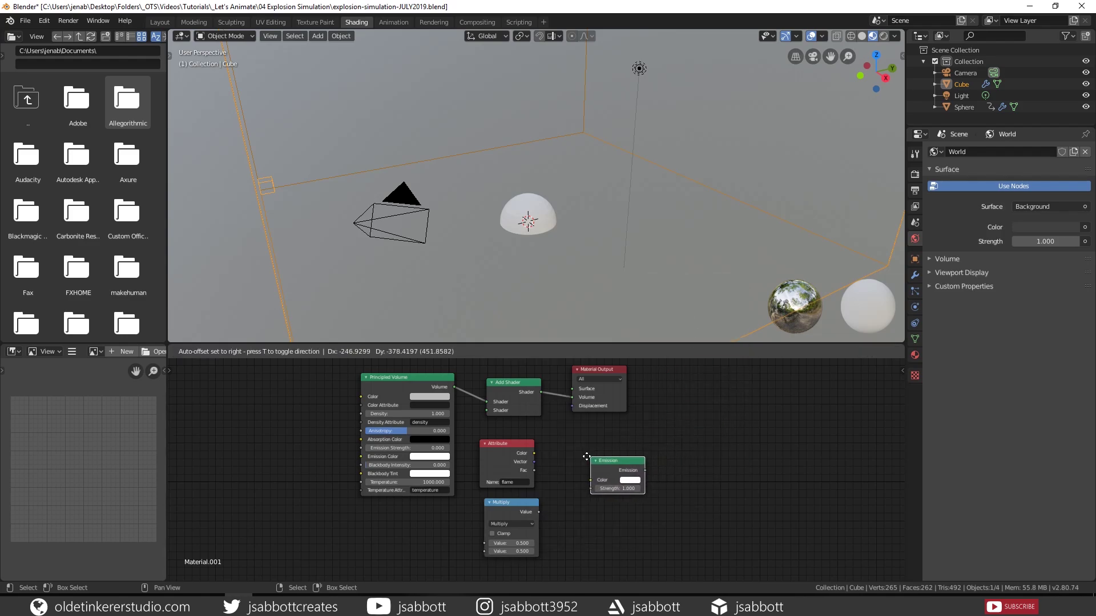
click(567, 439)
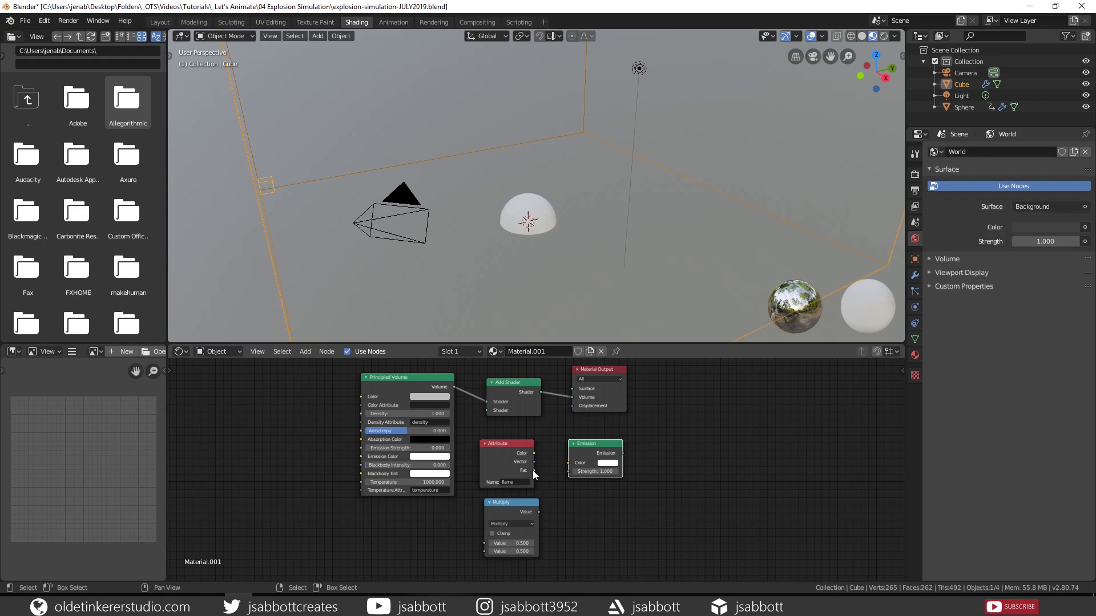
drag(533, 471, 484, 544)
drag(527, 507, 598, 501)
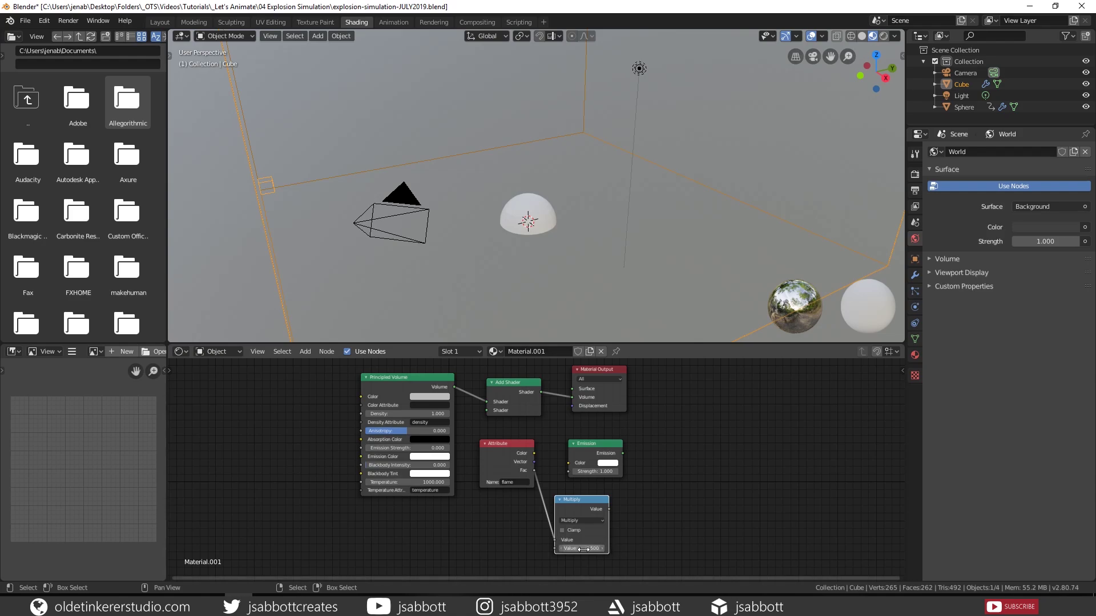
- Set the Multiply node's second value to 5
click(582, 549)
text(10)
key(Return)
- Link the Multiply result to the Emission node's Strength input, aligning the two nodes
drag(597, 443, 663, 443)
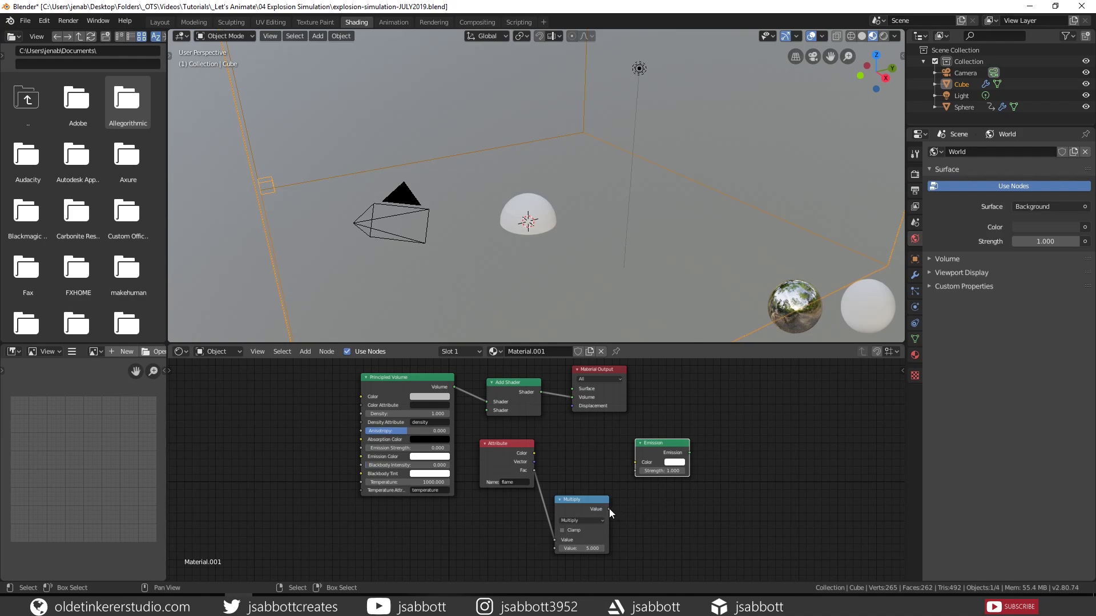
drag(609, 509, 634, 470)
drag(587, 498, 588, 445)
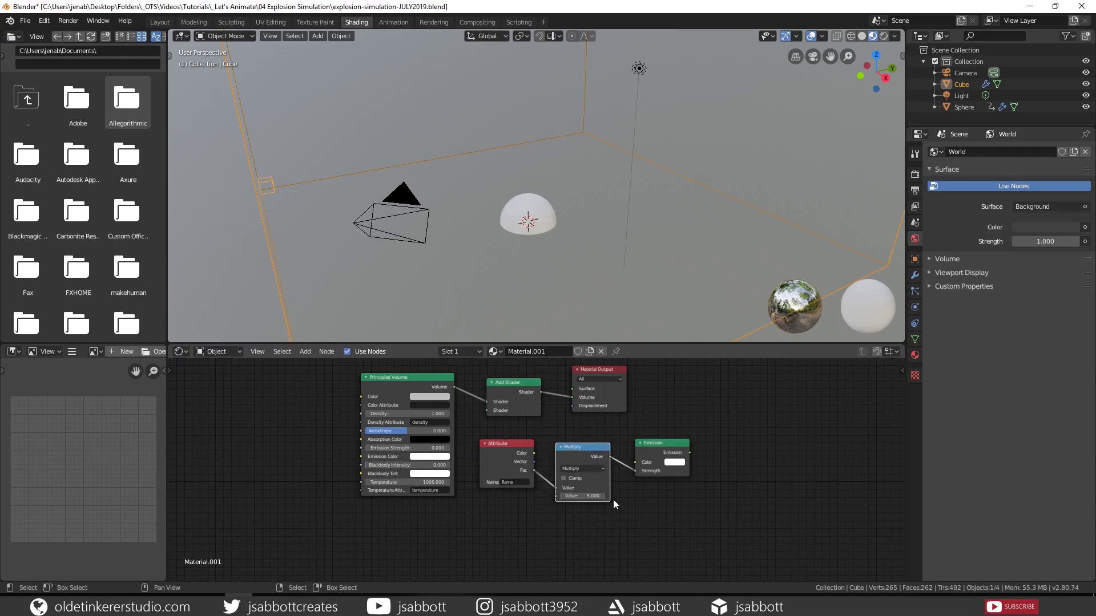
click(675, 463)
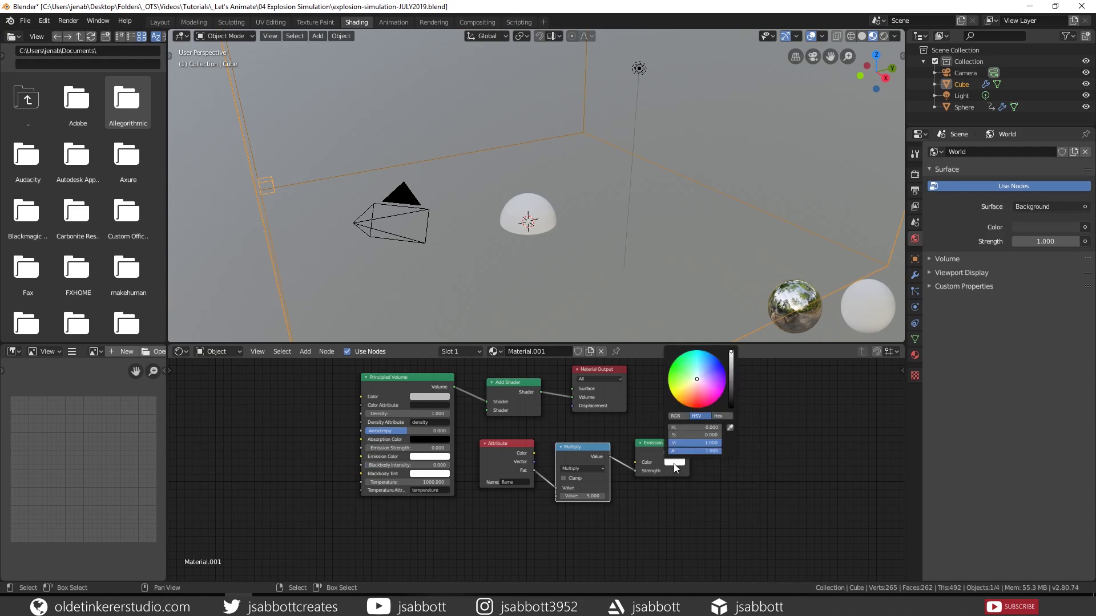
- Make the Emission colour orange with hex code FFAF3A
click(719, 417)
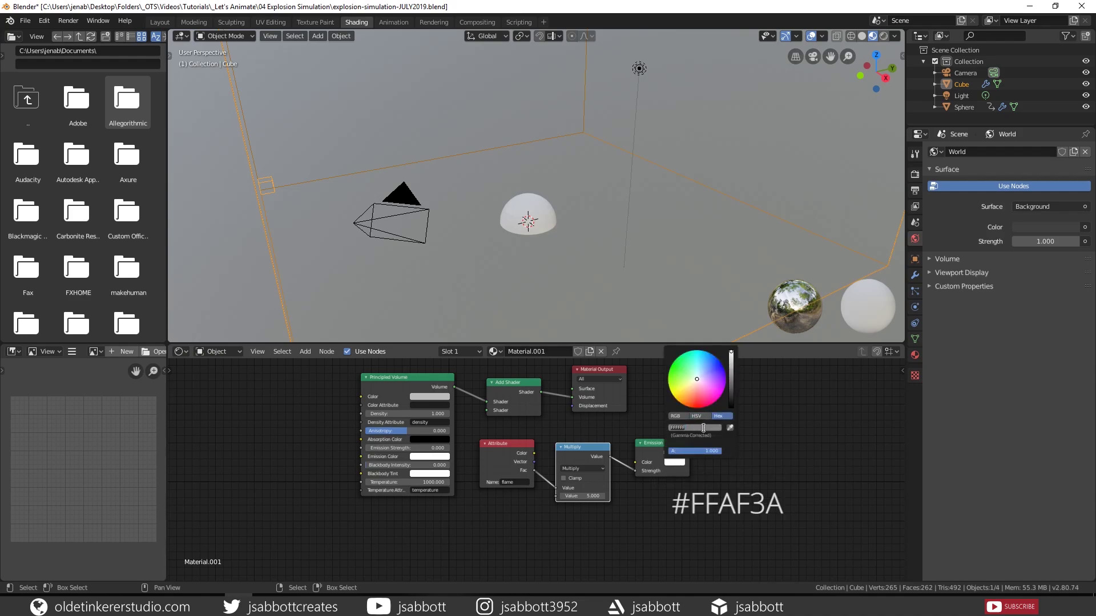
text(ffaf3a)
key(Return)
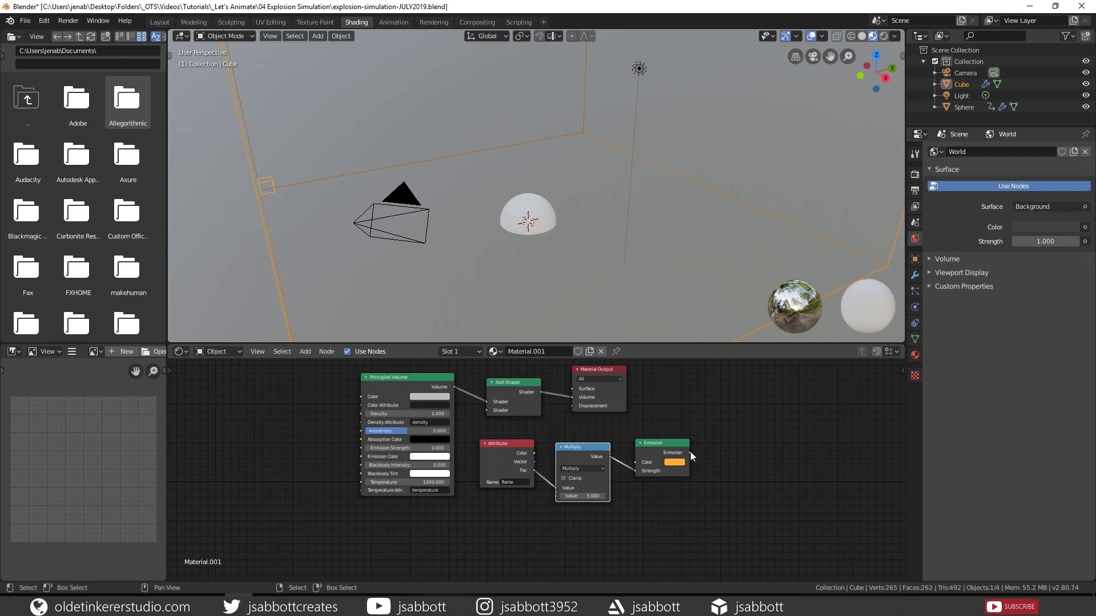
- Feed the Emission output into Add Shader's second Shader input and shift the output nodes right
drag(689, 453, 729, 432)
drag(635, 431, 485, 412)
drag(598, 370, 799, 373)
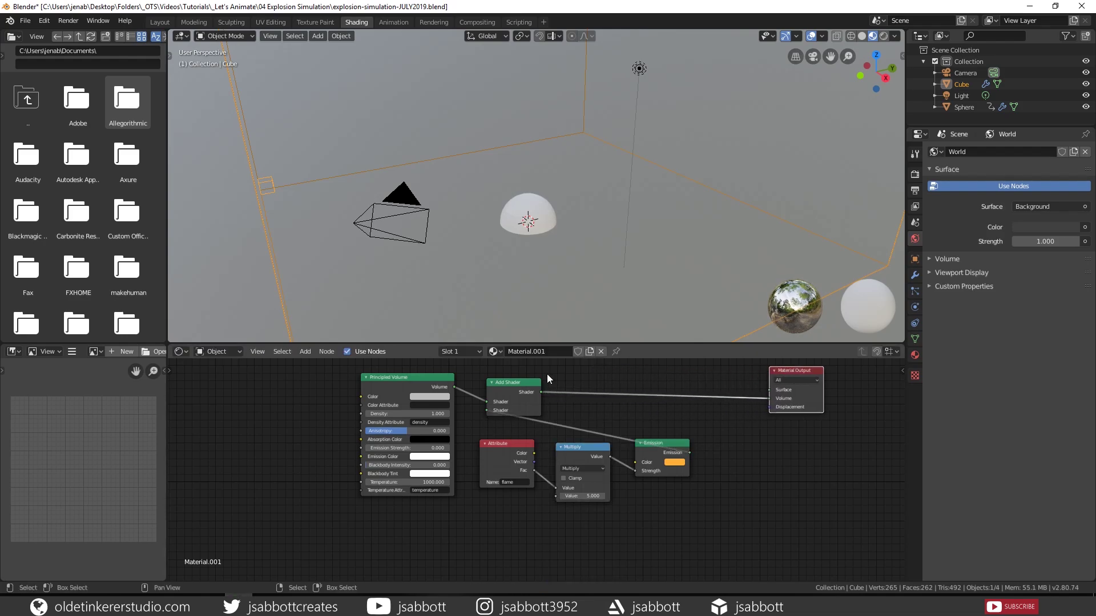
drag(526, 382, 734, 379)
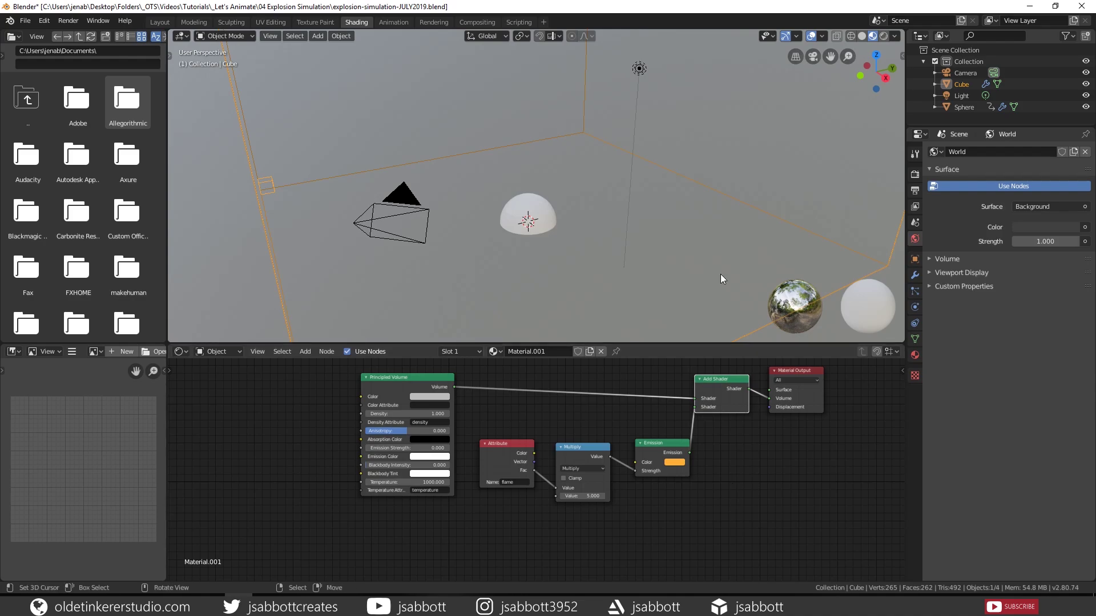
- Enable Lock Camera to View in the viewport's View sidebar settings, then hide the sidebar
key(n)
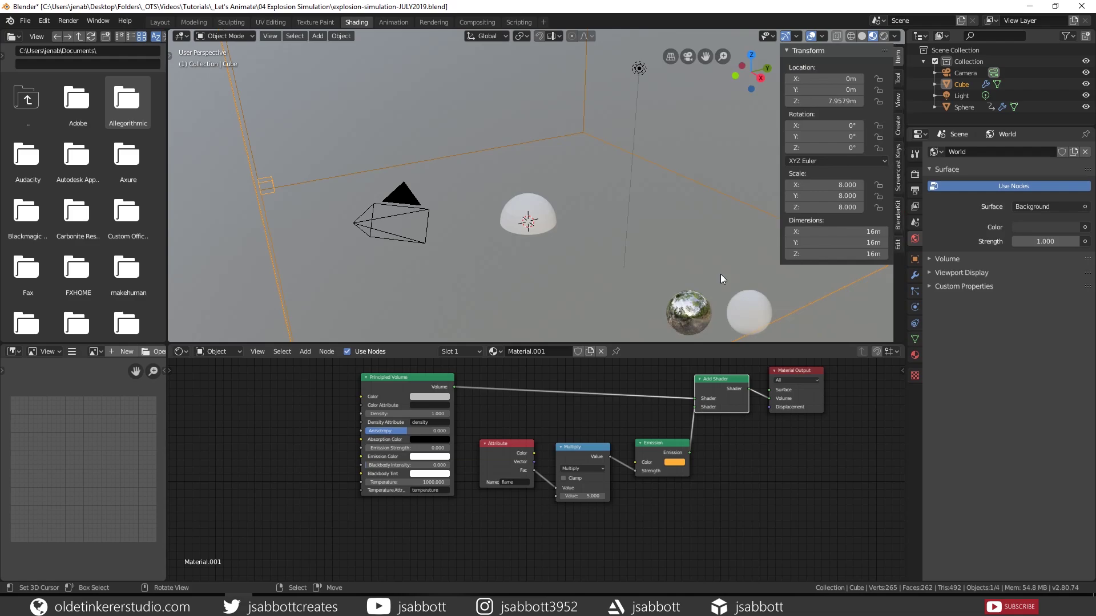
click(898, 107)
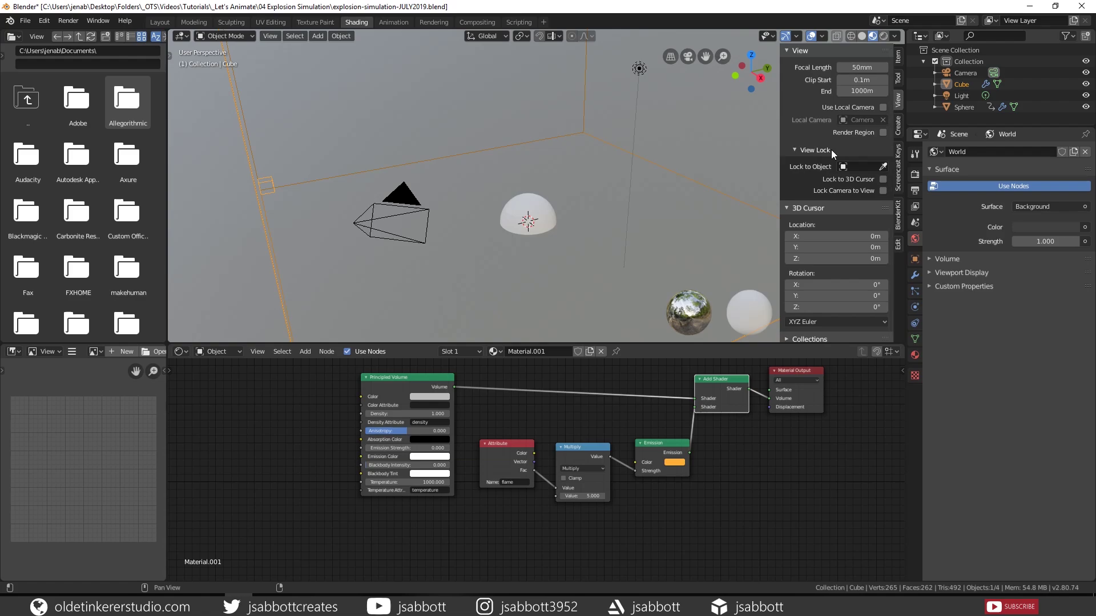
click(882, 191)
key(n)
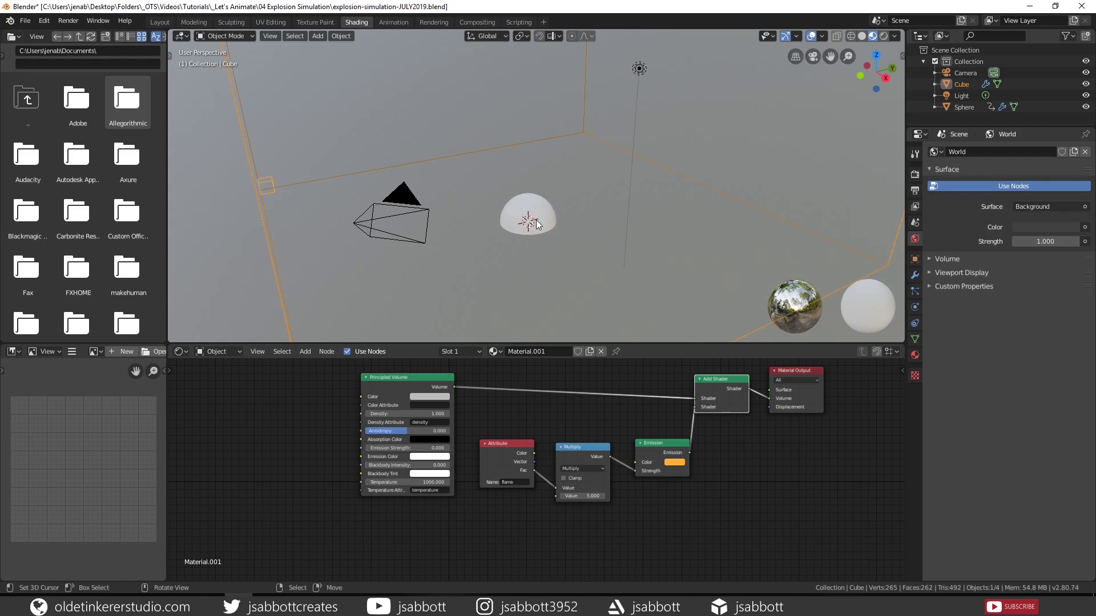
- Look through the scene camera with Numpad 0
key(KP_0)
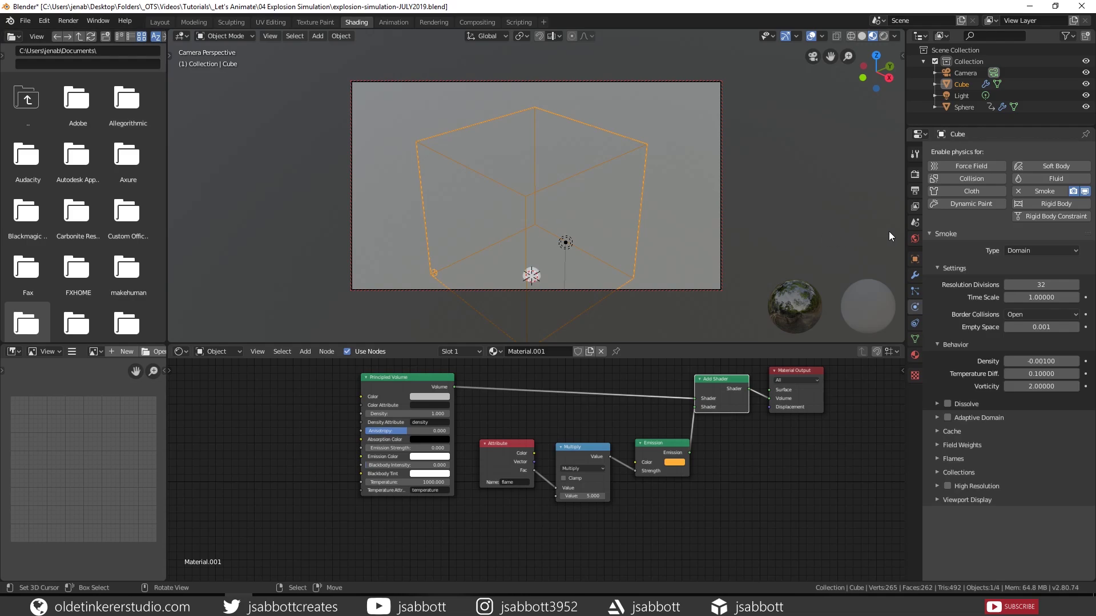
- Set the World background colour to pure black, then select the Sphere emitter
click(915, 239)
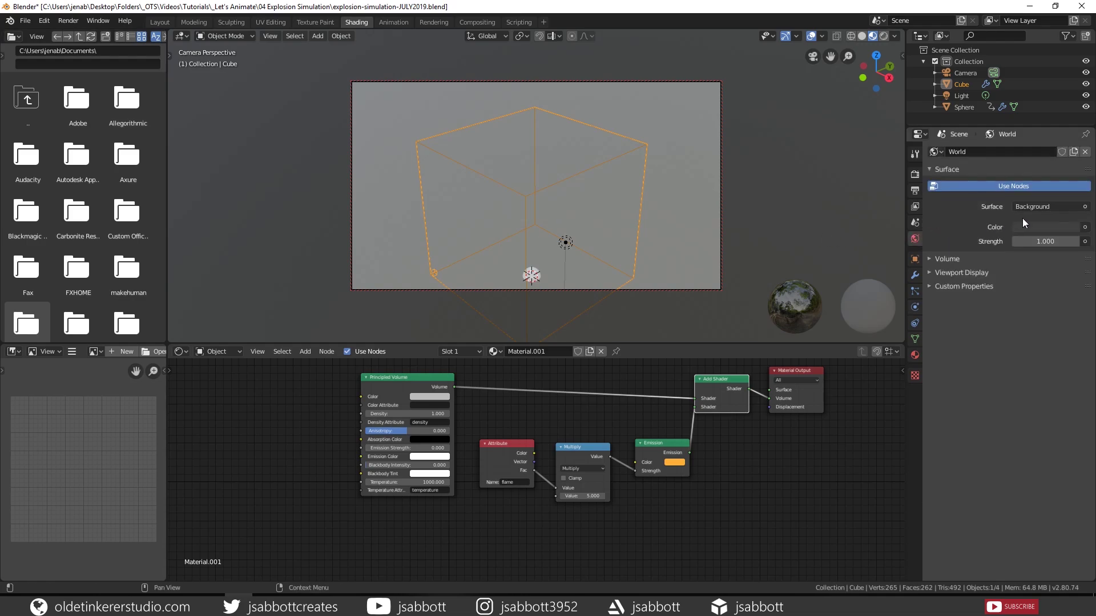
click(1035, 227)
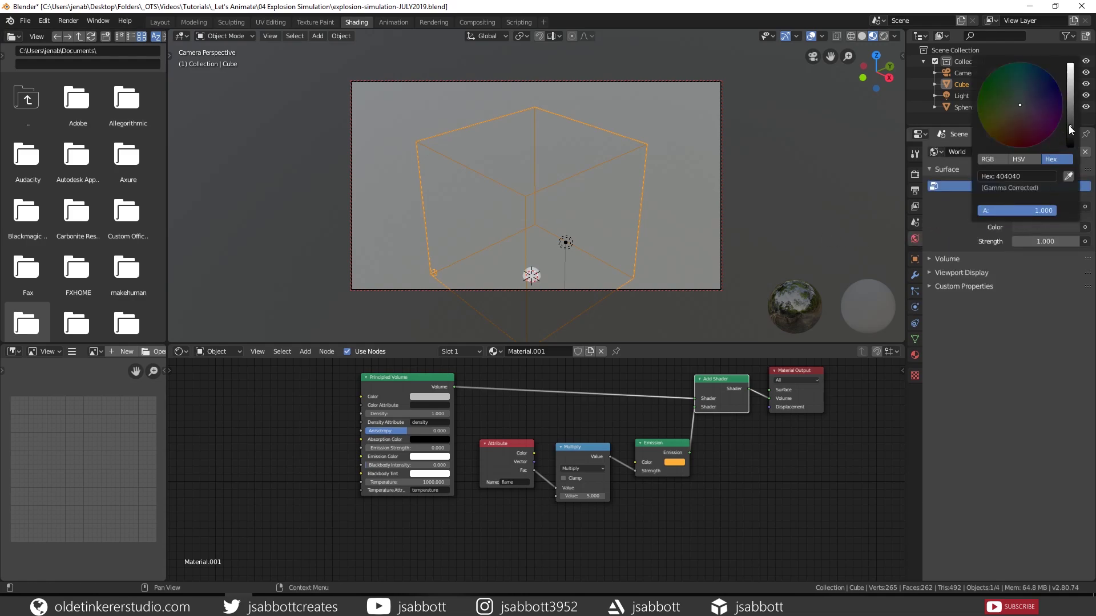
drag(1072, 129, 1071, 148)
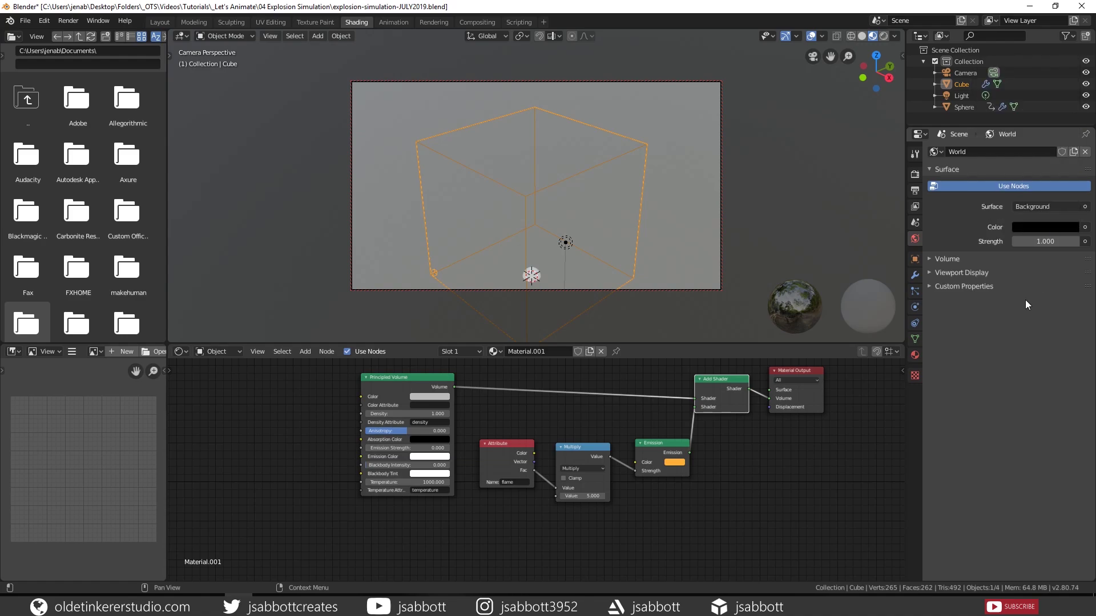
click(530, 276)
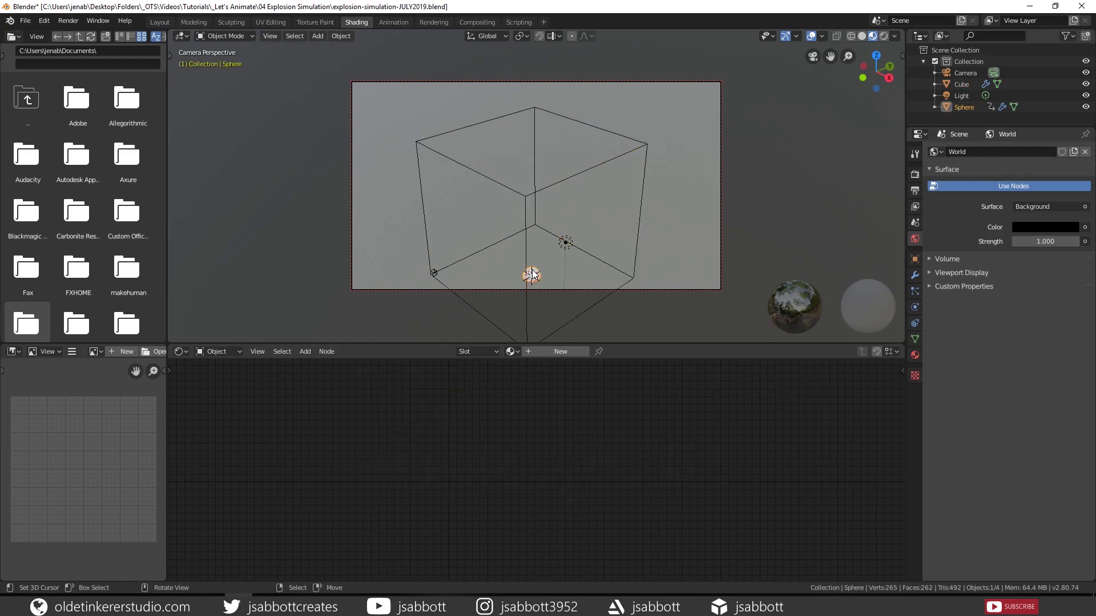
- Turn off Show Emitter in the Sphere's fuel particle Render settings
click(912, 292)
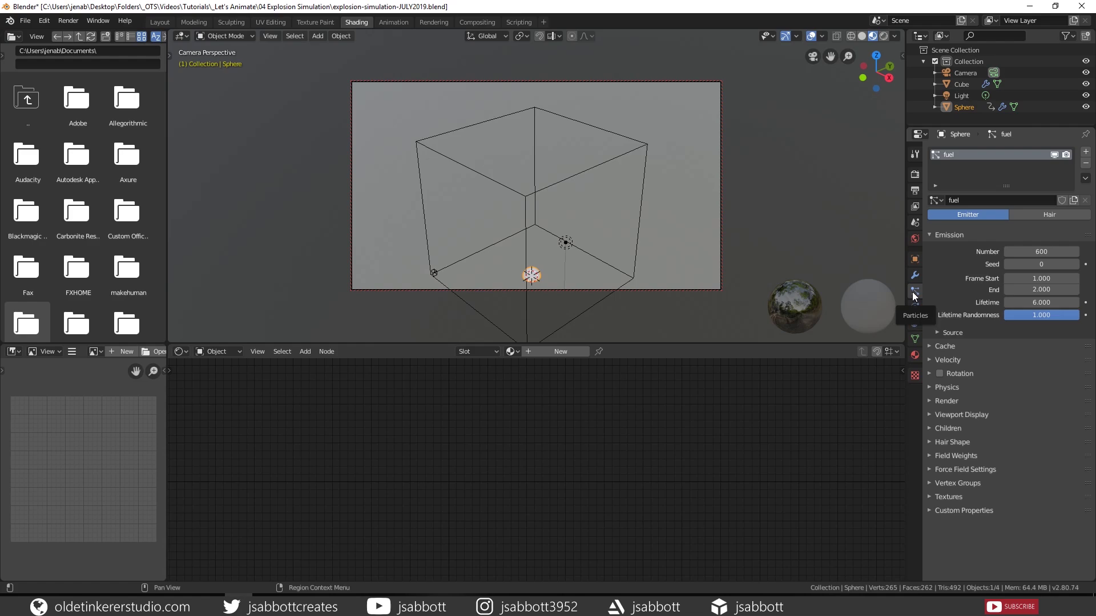
click(929, 401)
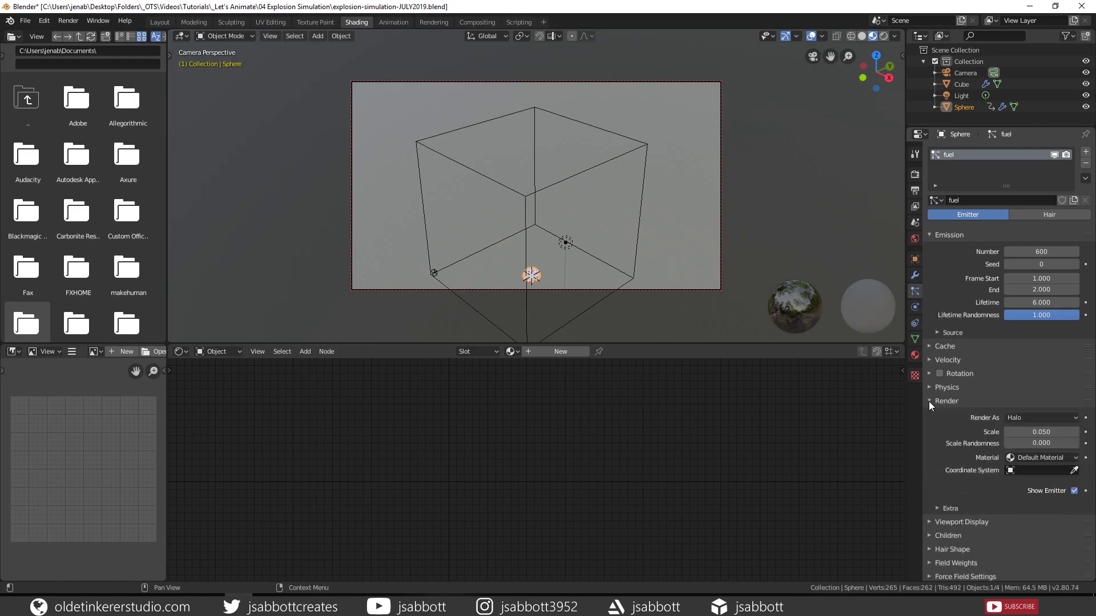
click(1075, 492)
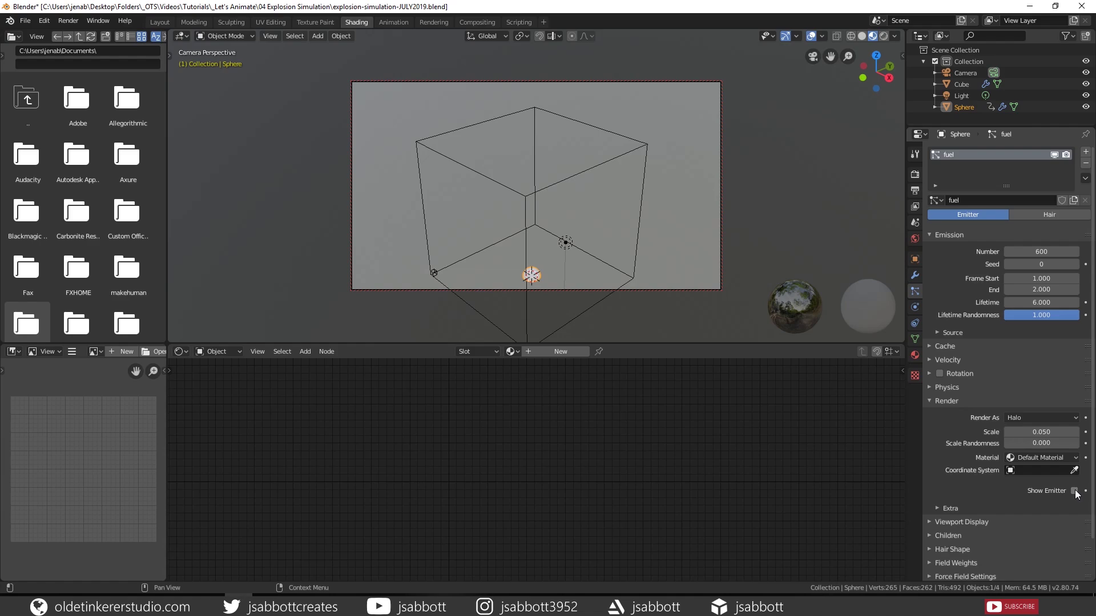
- Raise Eevee render samples to 120 and review the Volumetric tile size of 8px
click(914, 177)
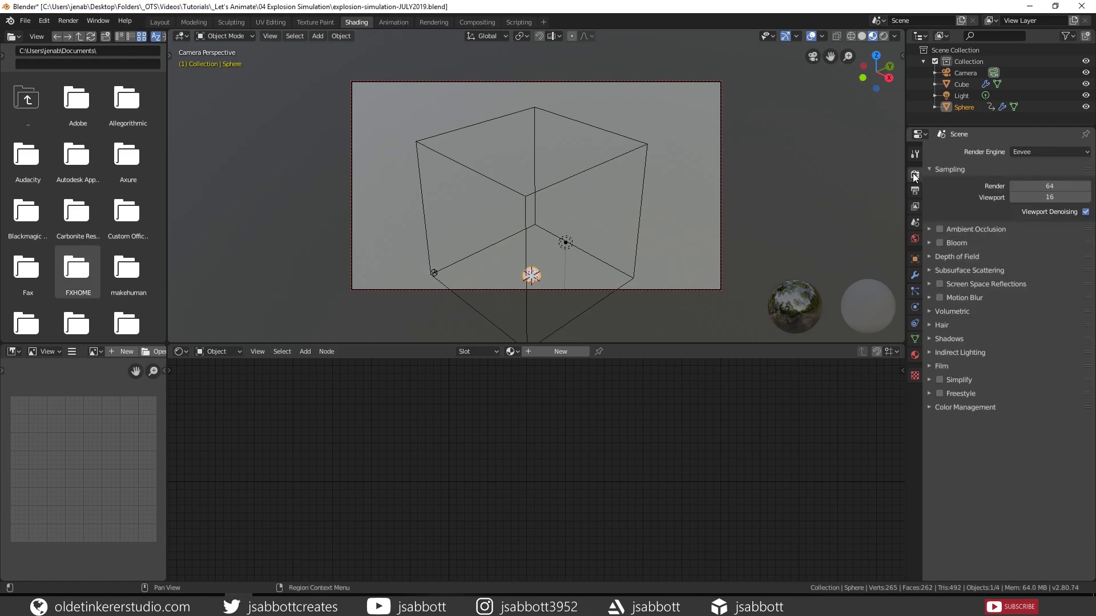
double_click(1049, 186)
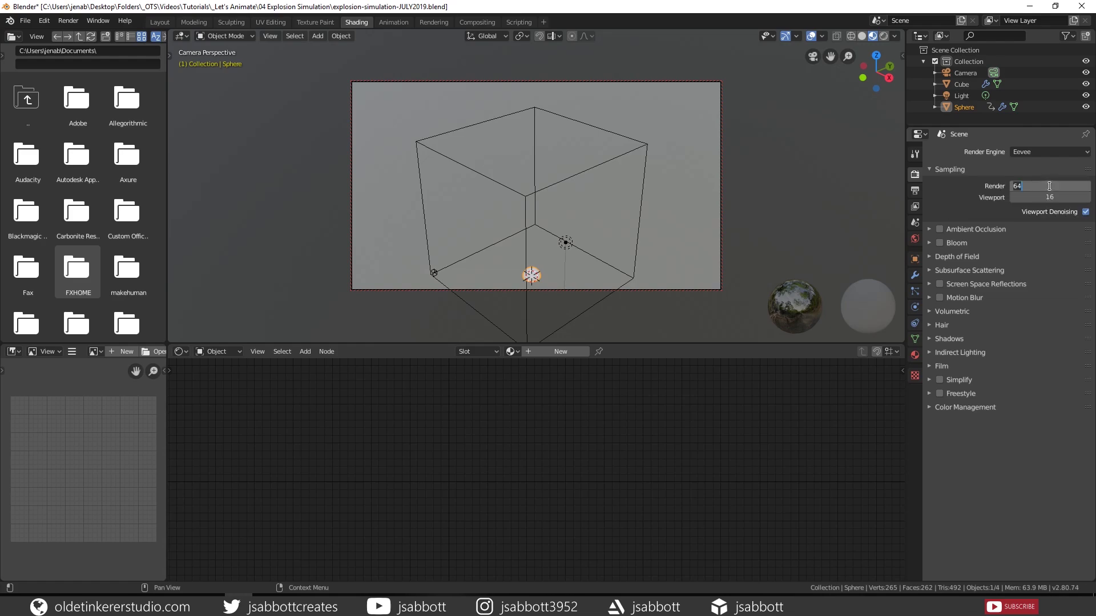
text(00)
key(BackSpace)
key(BackSpace)
text(120)
key(Return)
click(930, 312)
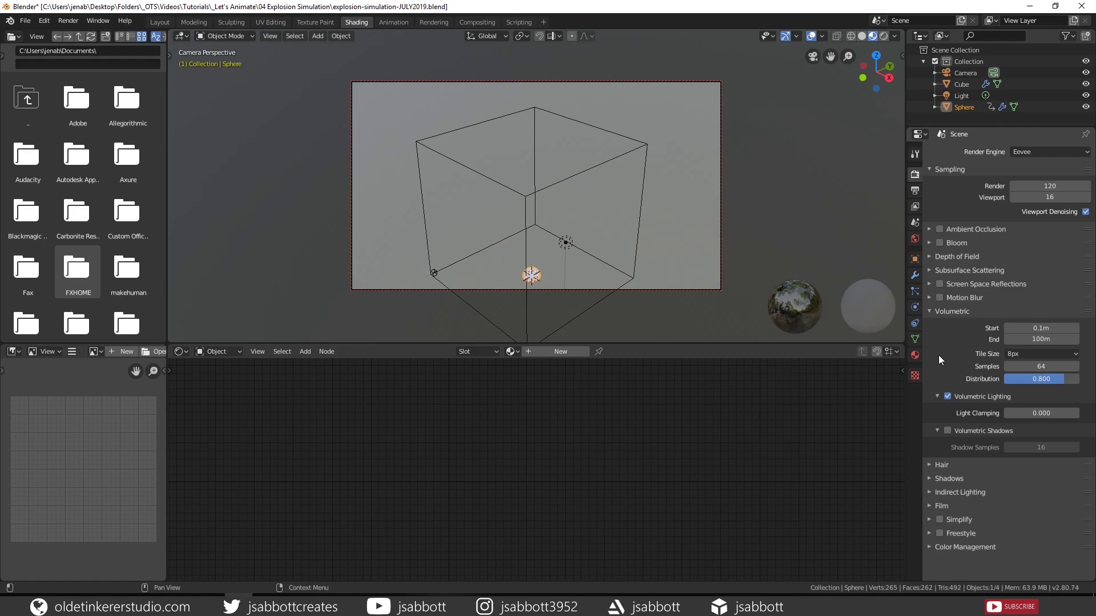
click(1076, 355)
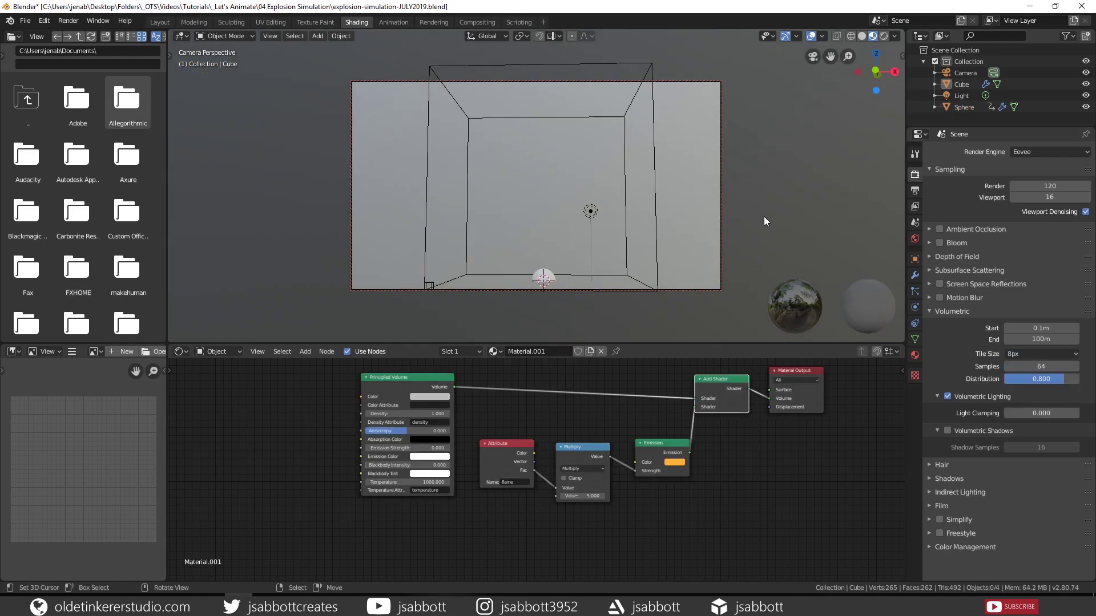
- Set the Cube smoke domain's cache end frame to 75
click(655, 206)
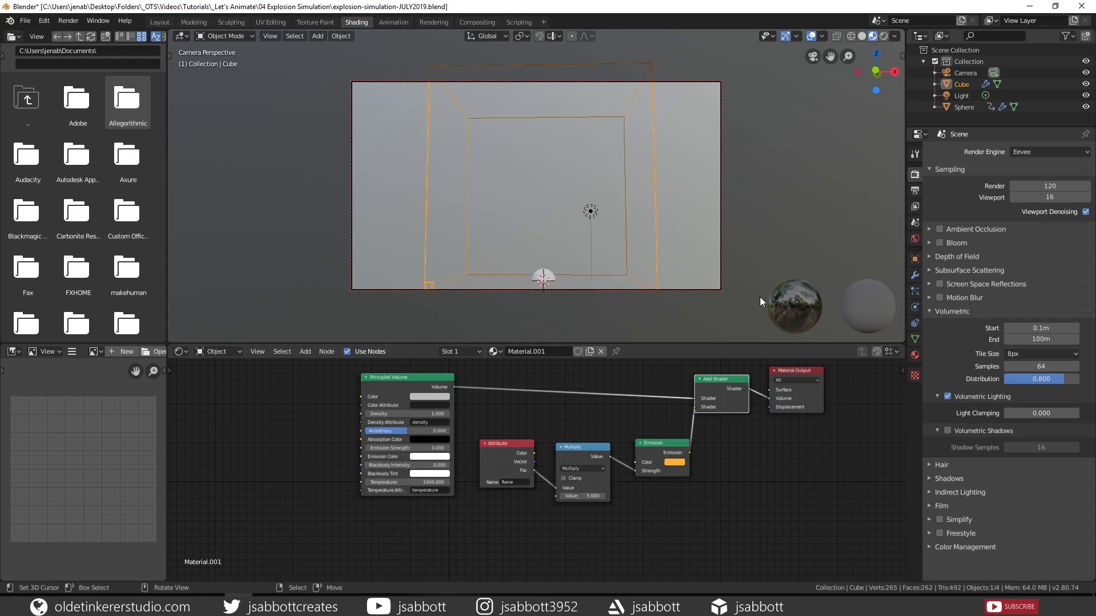
click(916, 307)
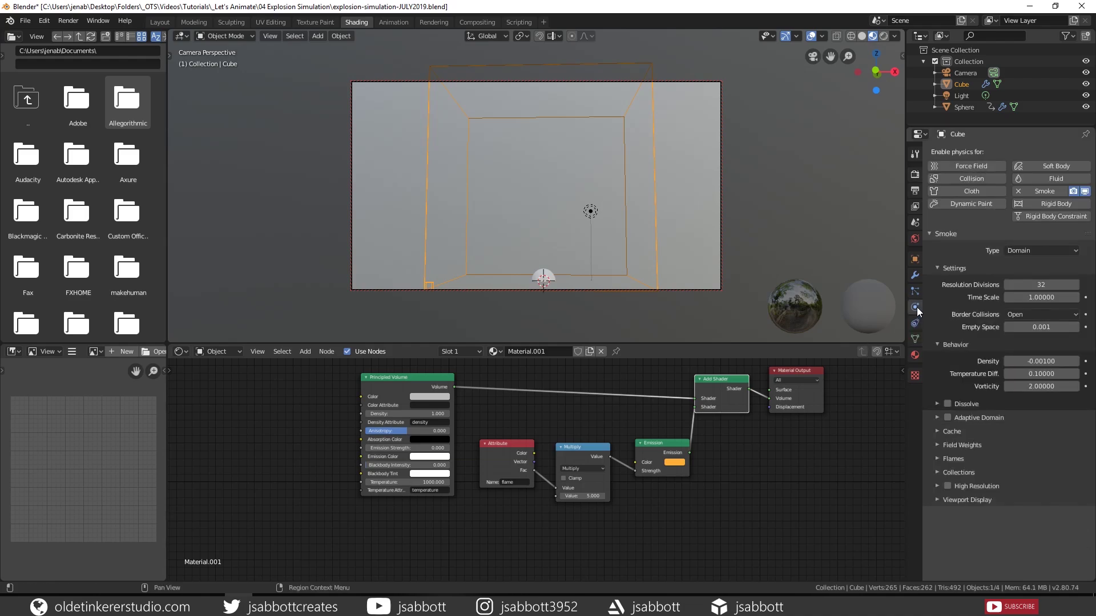
click(937, 432)
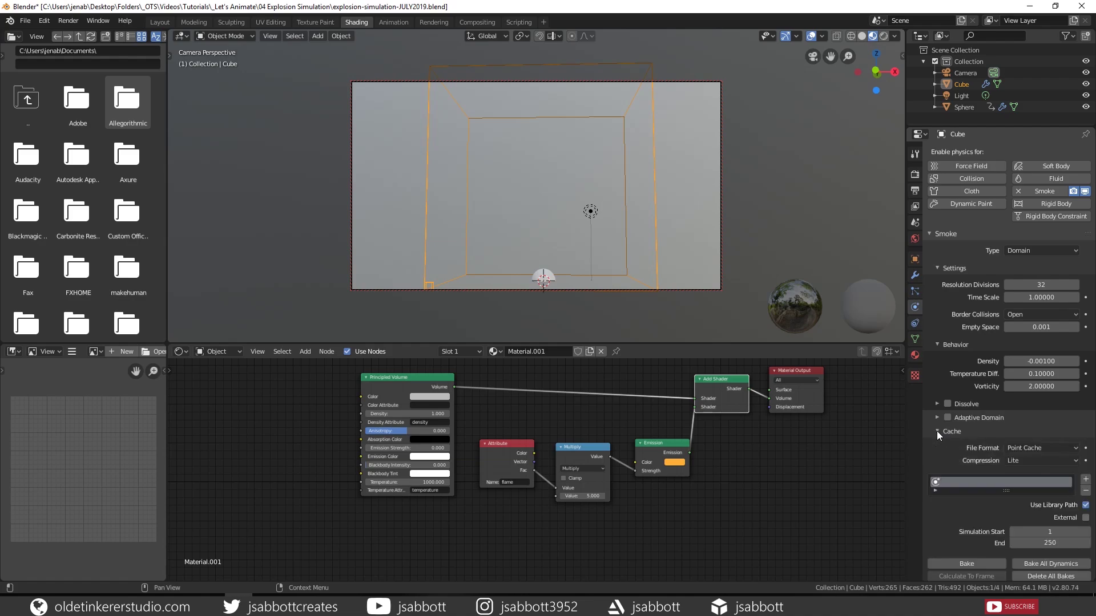
scroll(938, 432, down, 4)
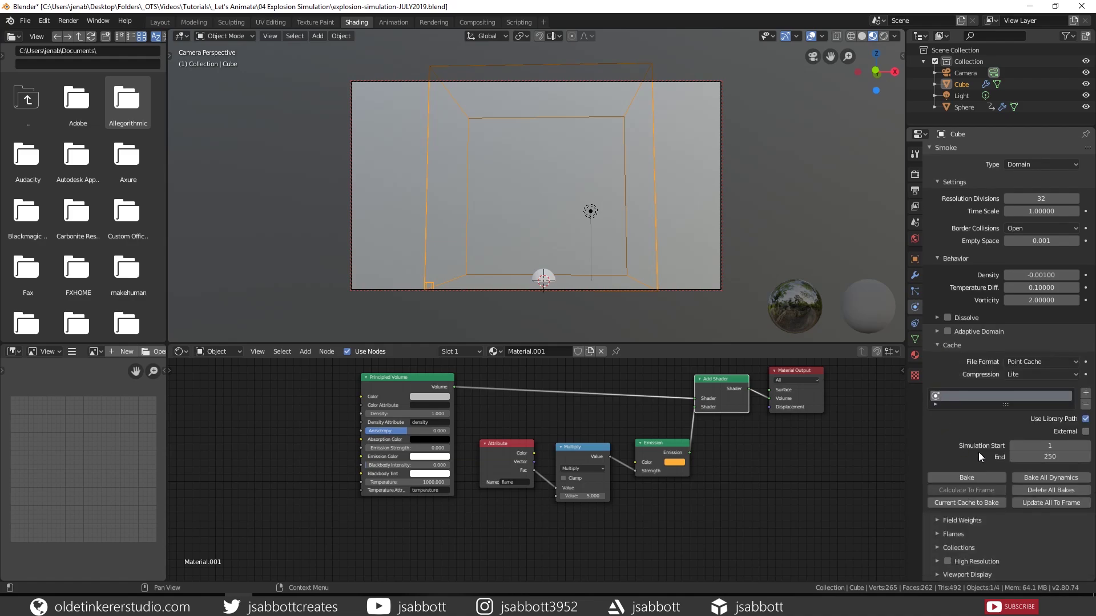
click(1033, 457)
text(75)
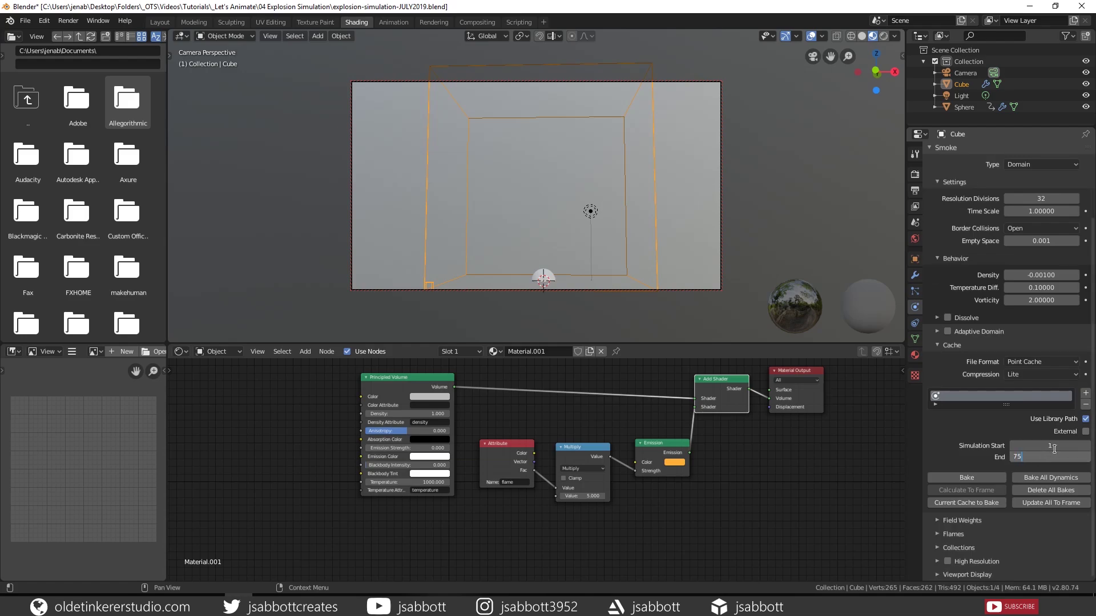
key(Return)
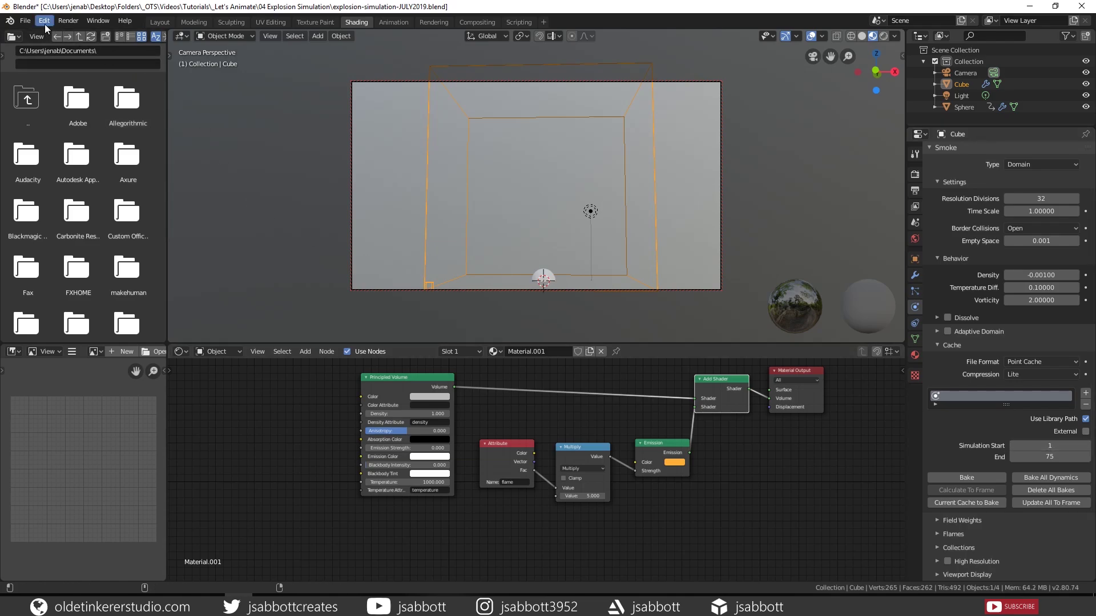
- Save the blend file and bake the smoke simulation
click(27, 22)
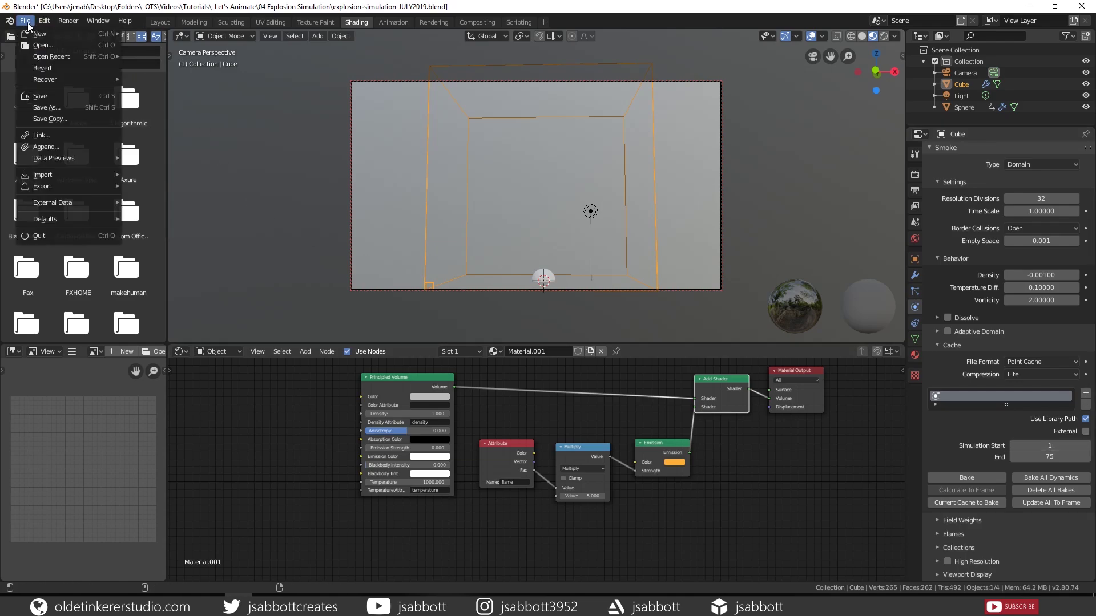
click(45, 97)
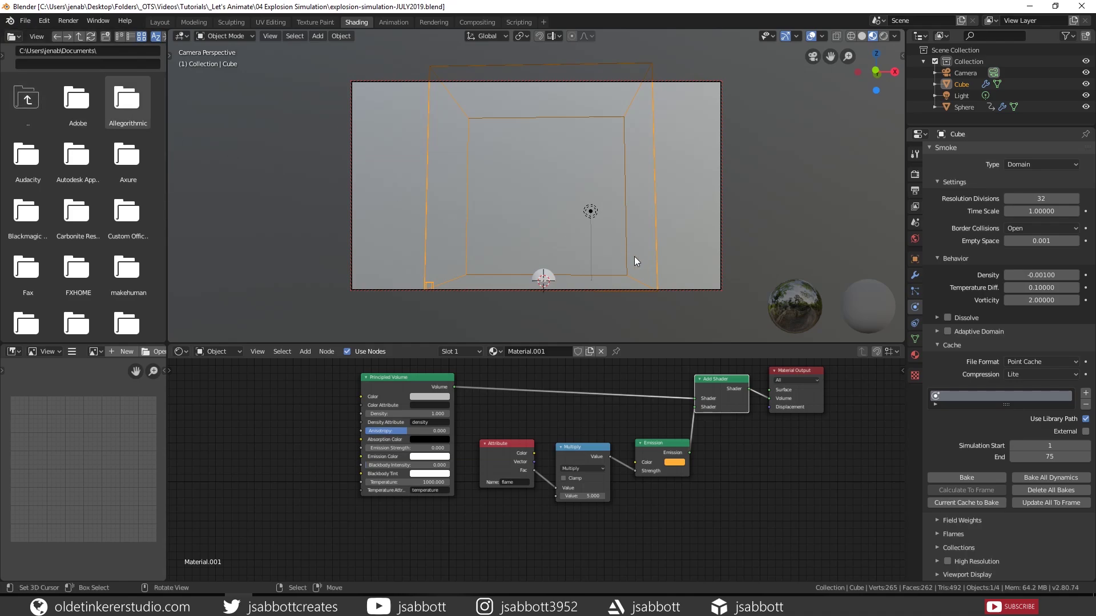
click(964, 477)
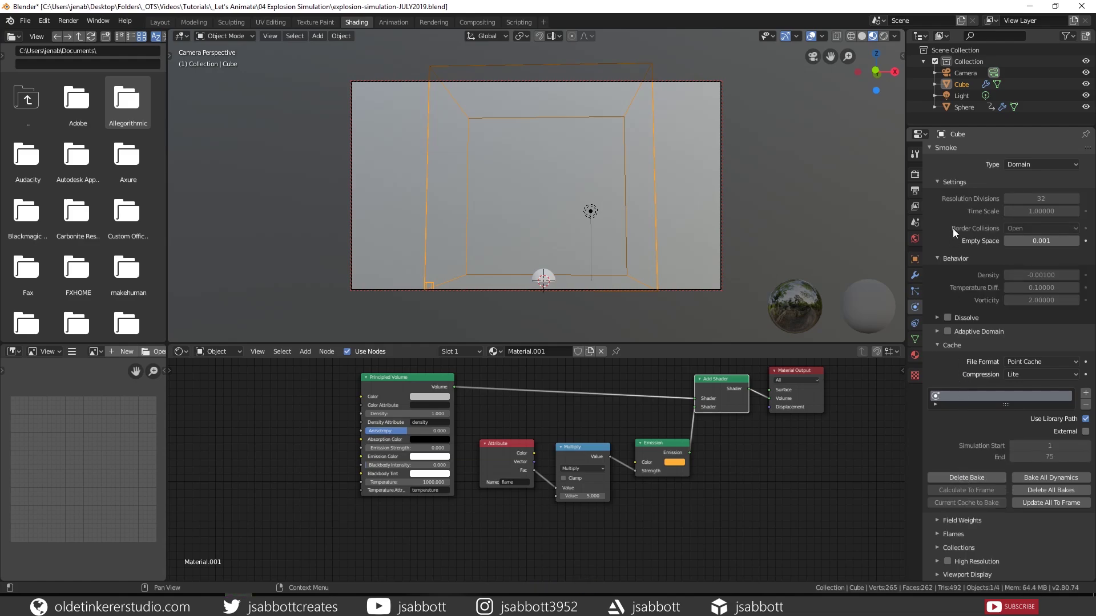
- Output renders to the 04 Explosion Simulation project folder as AVI JPEG
click(918, 189)
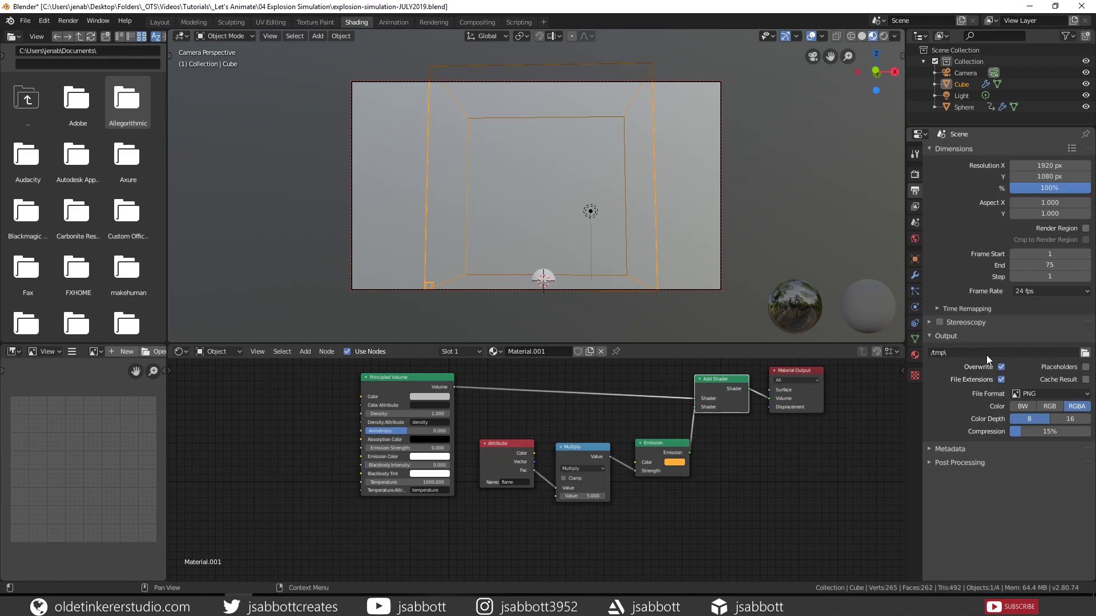
click(1085, 353)
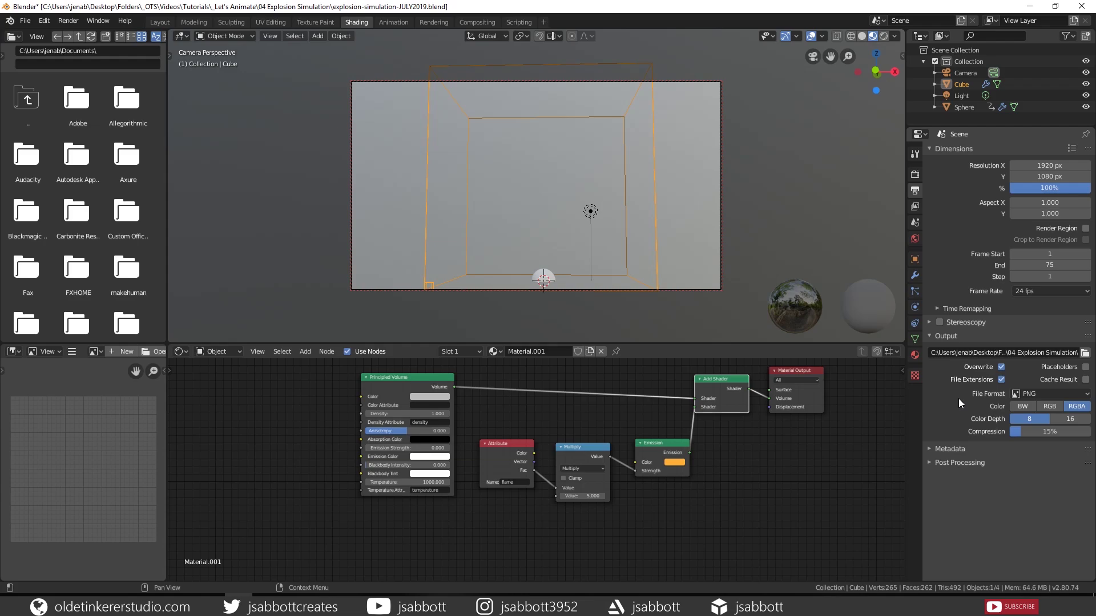
click(1086, 395)
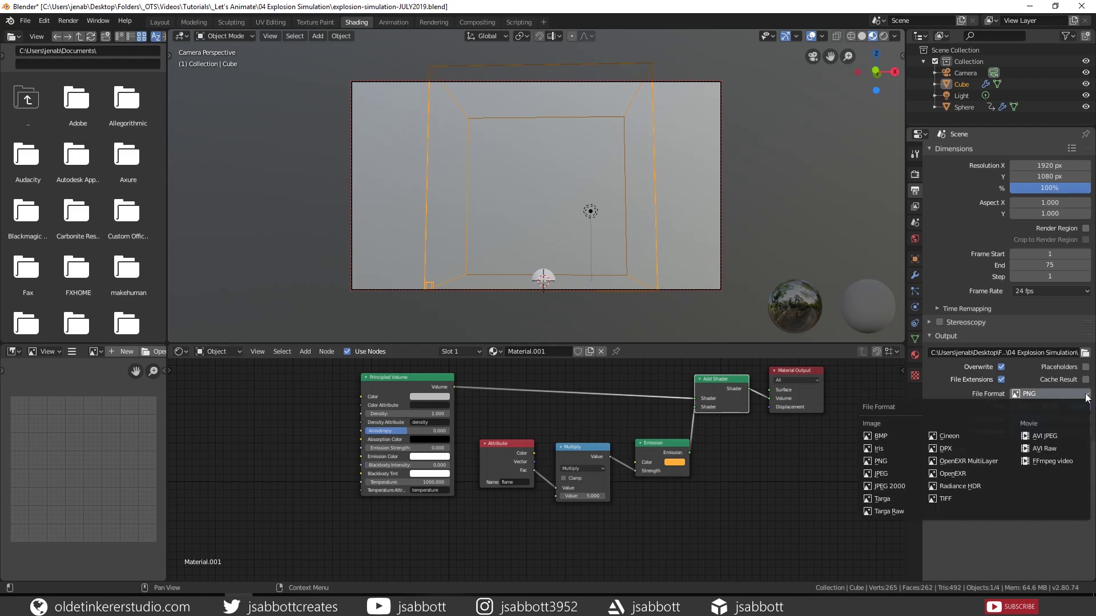
click(1056, 436)
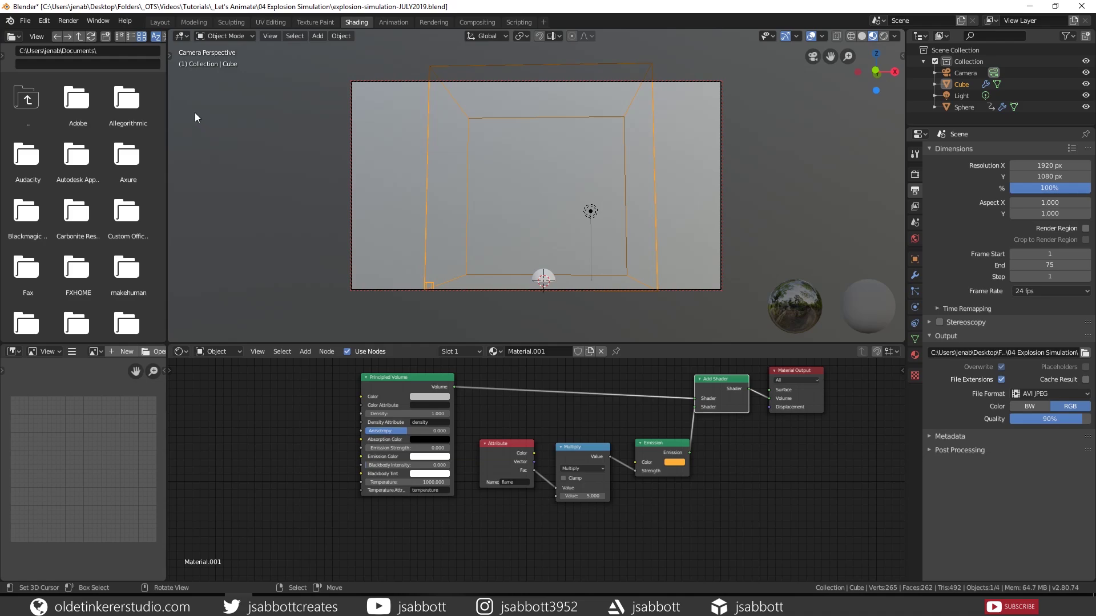
- Save the .blend file, then start rendering the full 75-frame animation
click(22, 26)
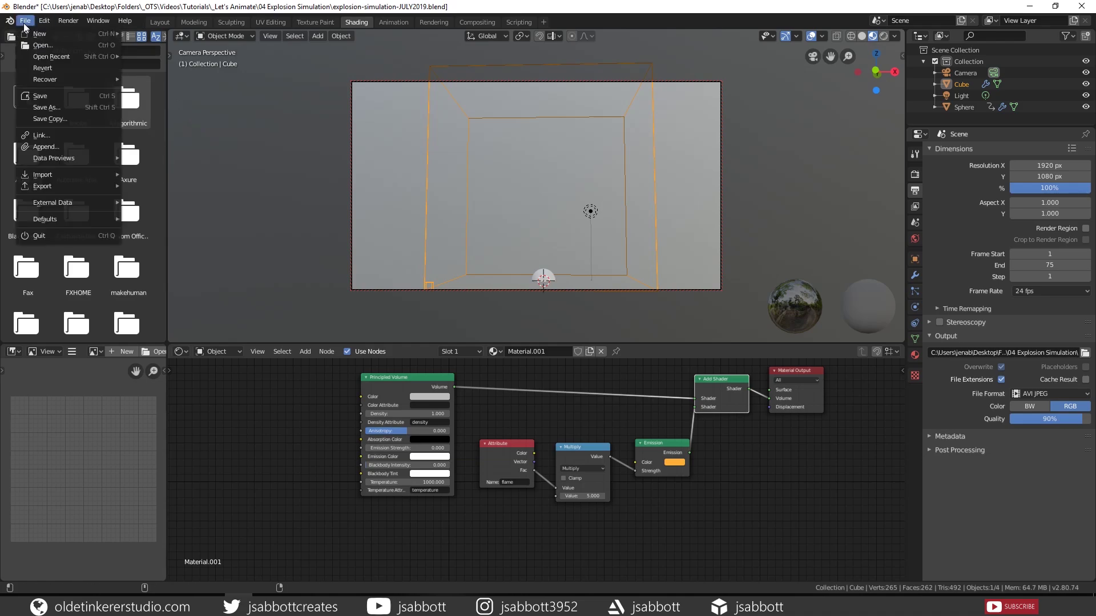
click(44, 98)
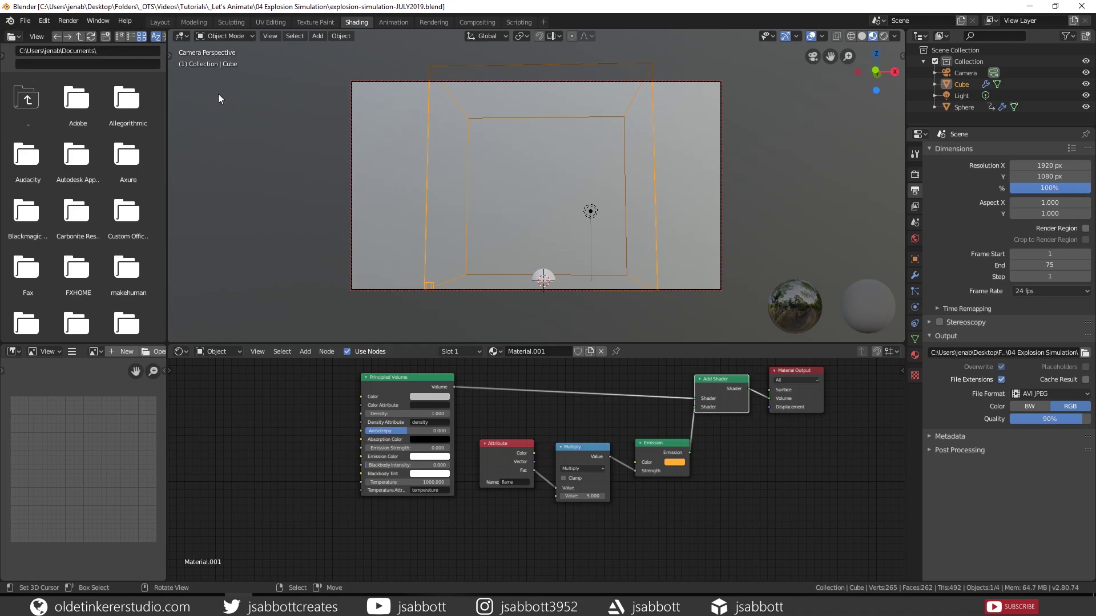
click(69, 21)
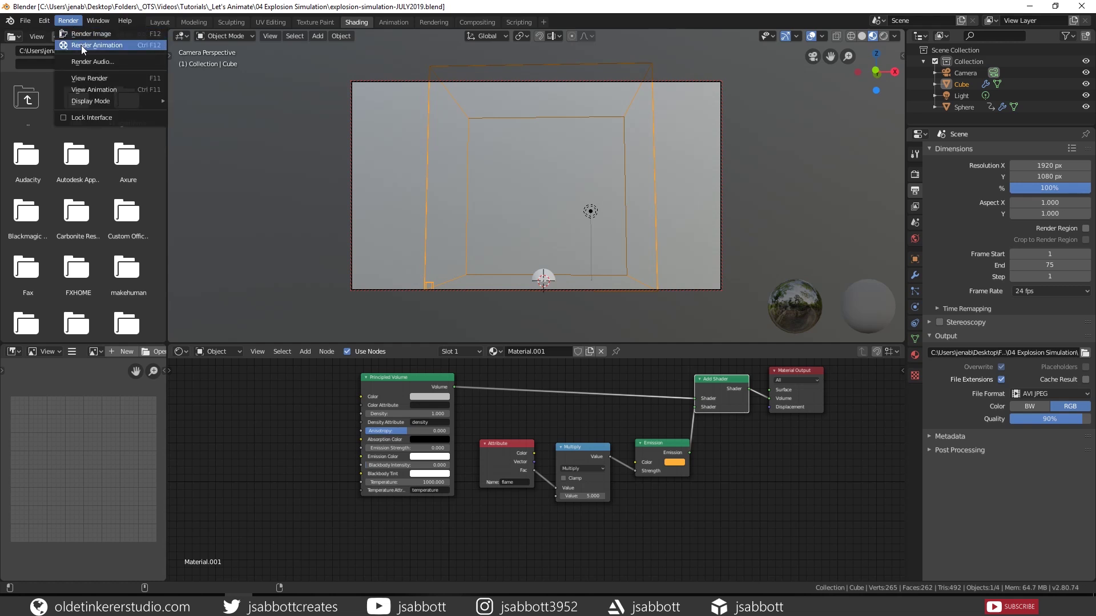
click(81, 46)
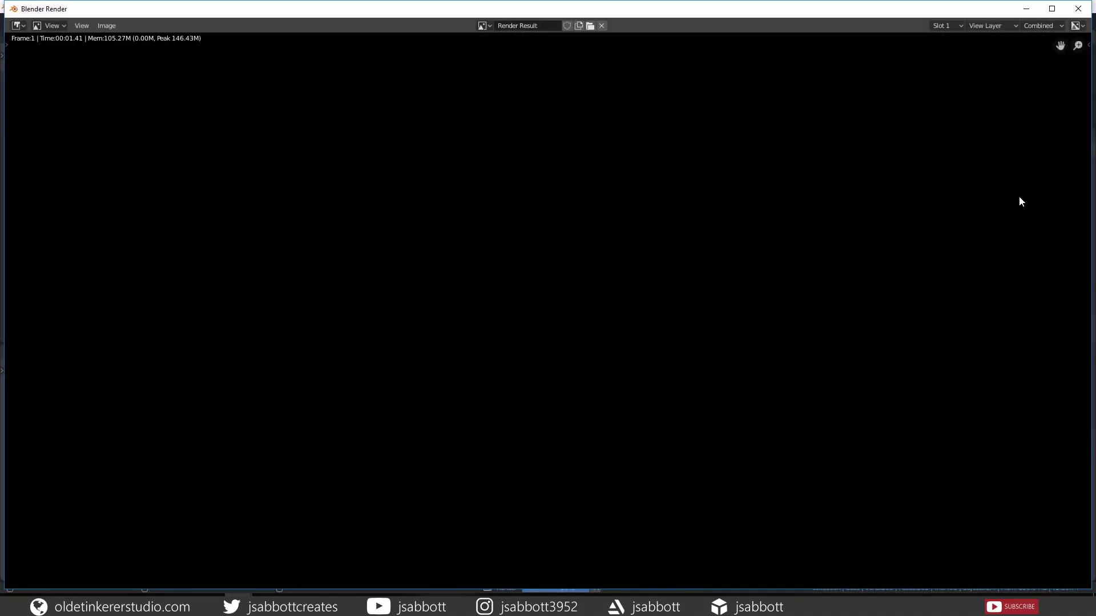